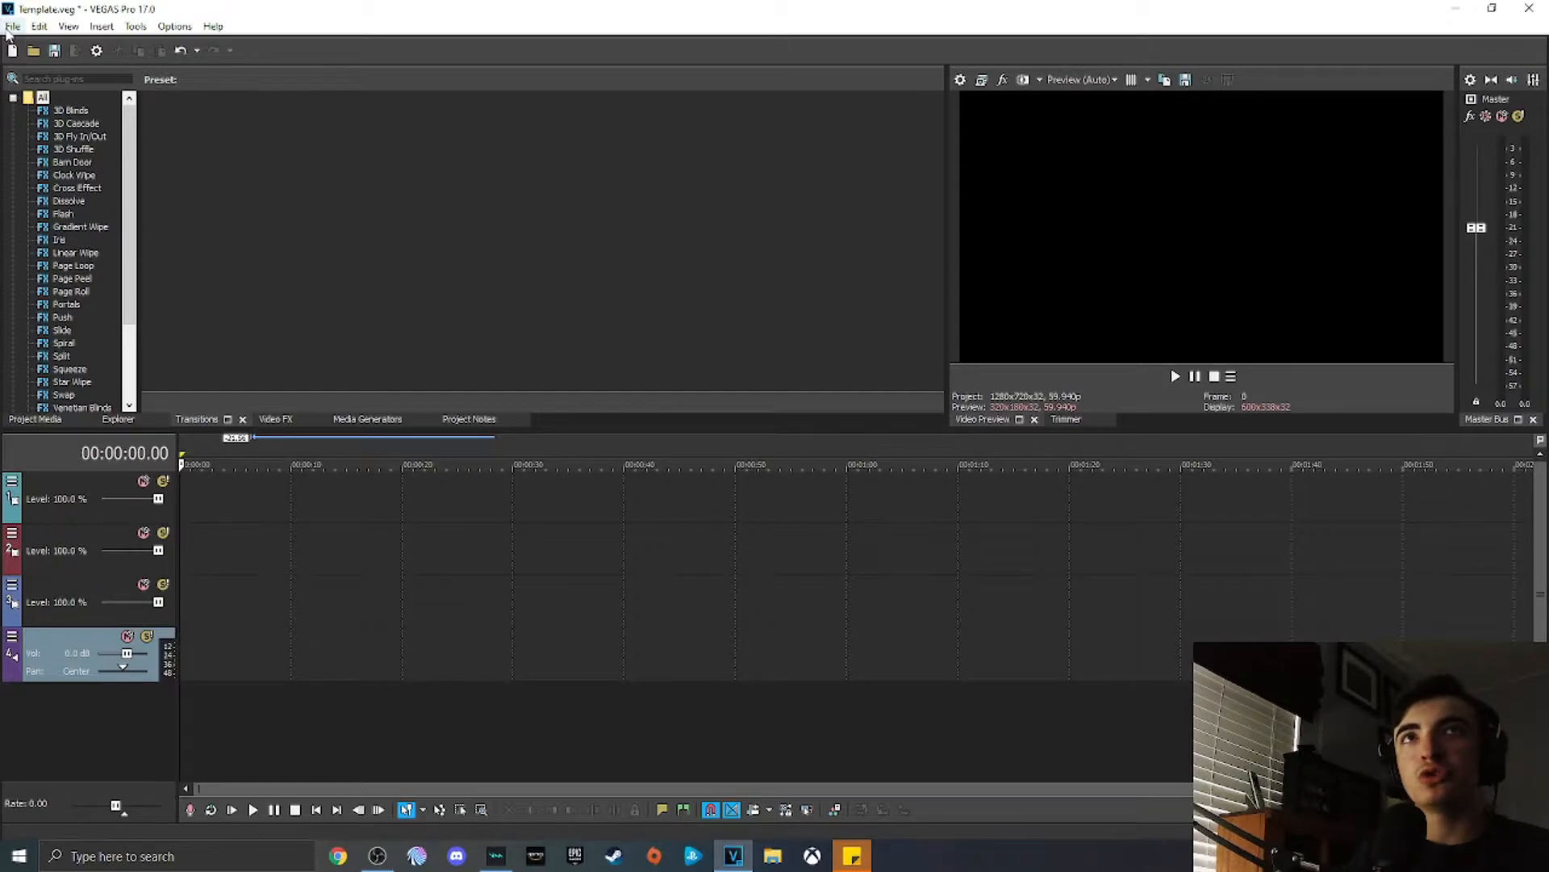
# Step: Open the downloaded MP4 gameplay clip into the project timeline
pyautogui.click(33, 49)
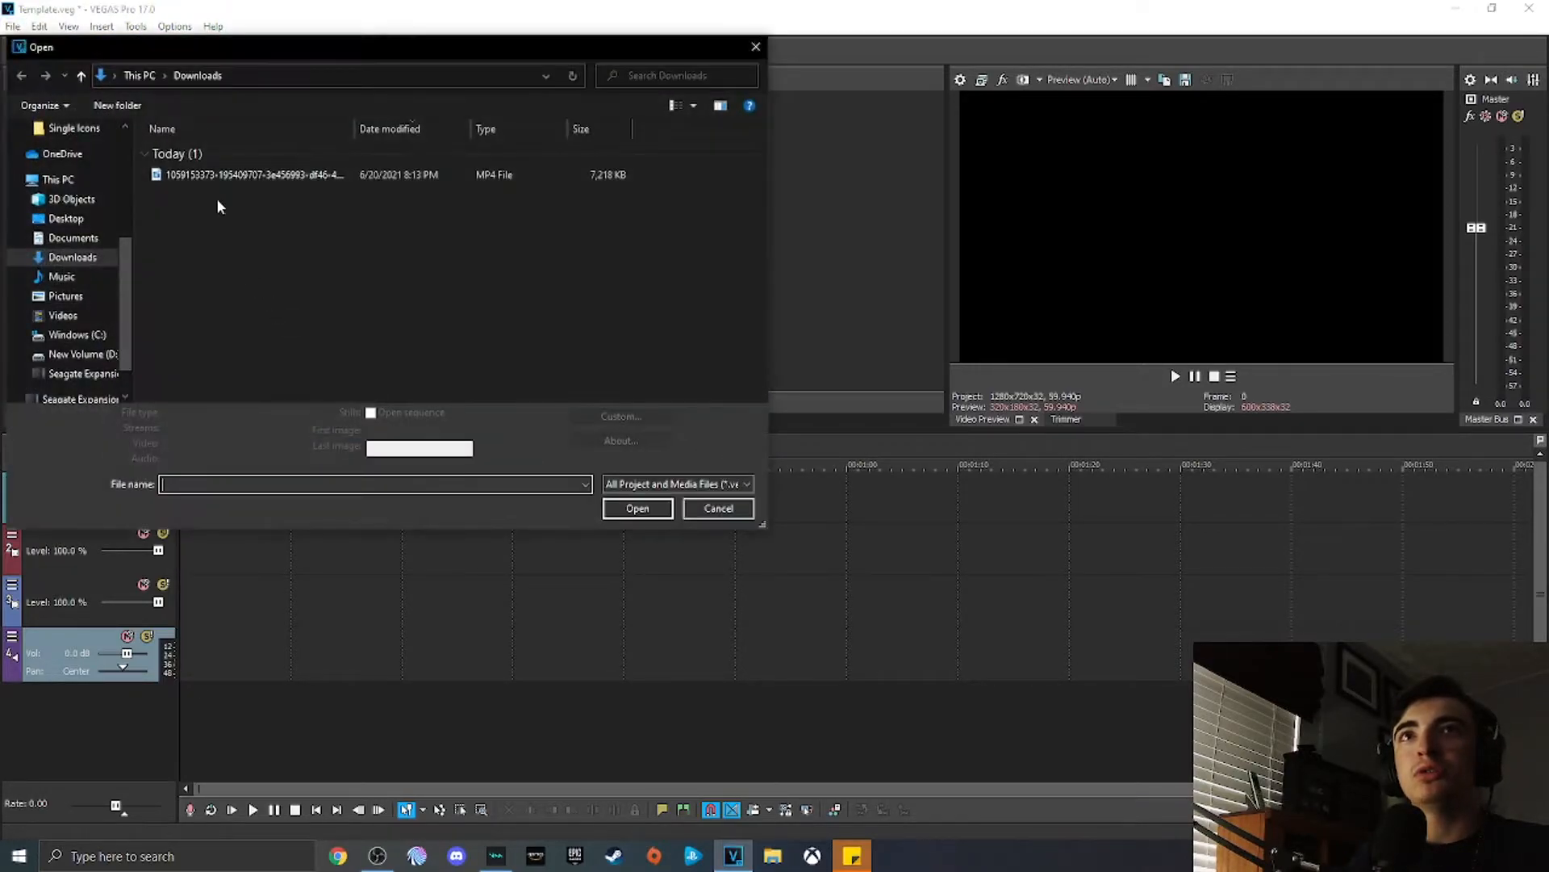
pyautogui.doubleClick(218, 176)
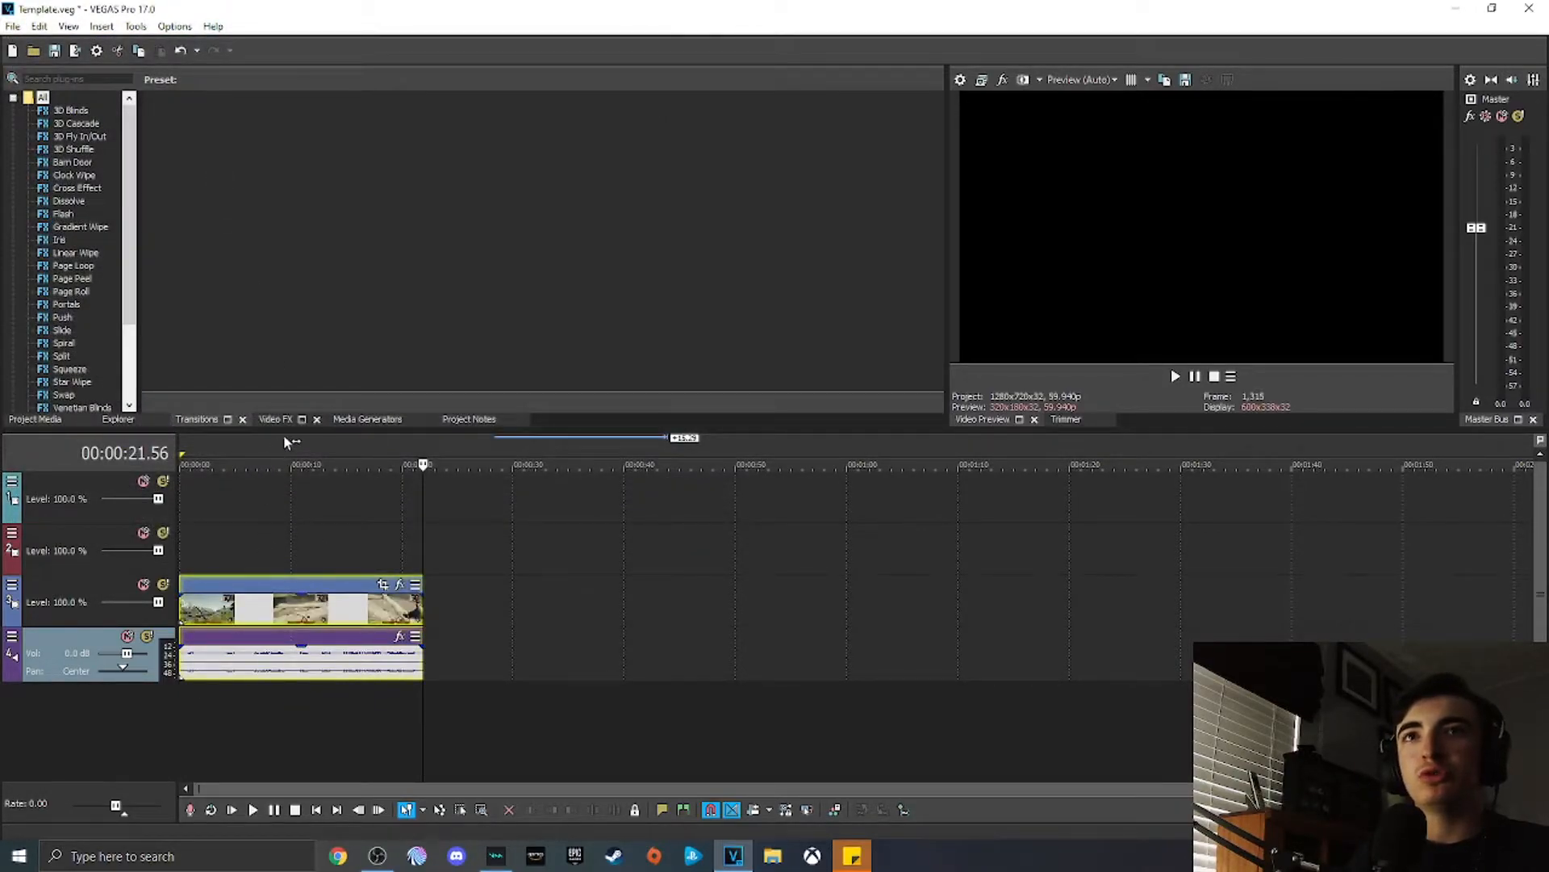
pyautogui.click(294, 453)
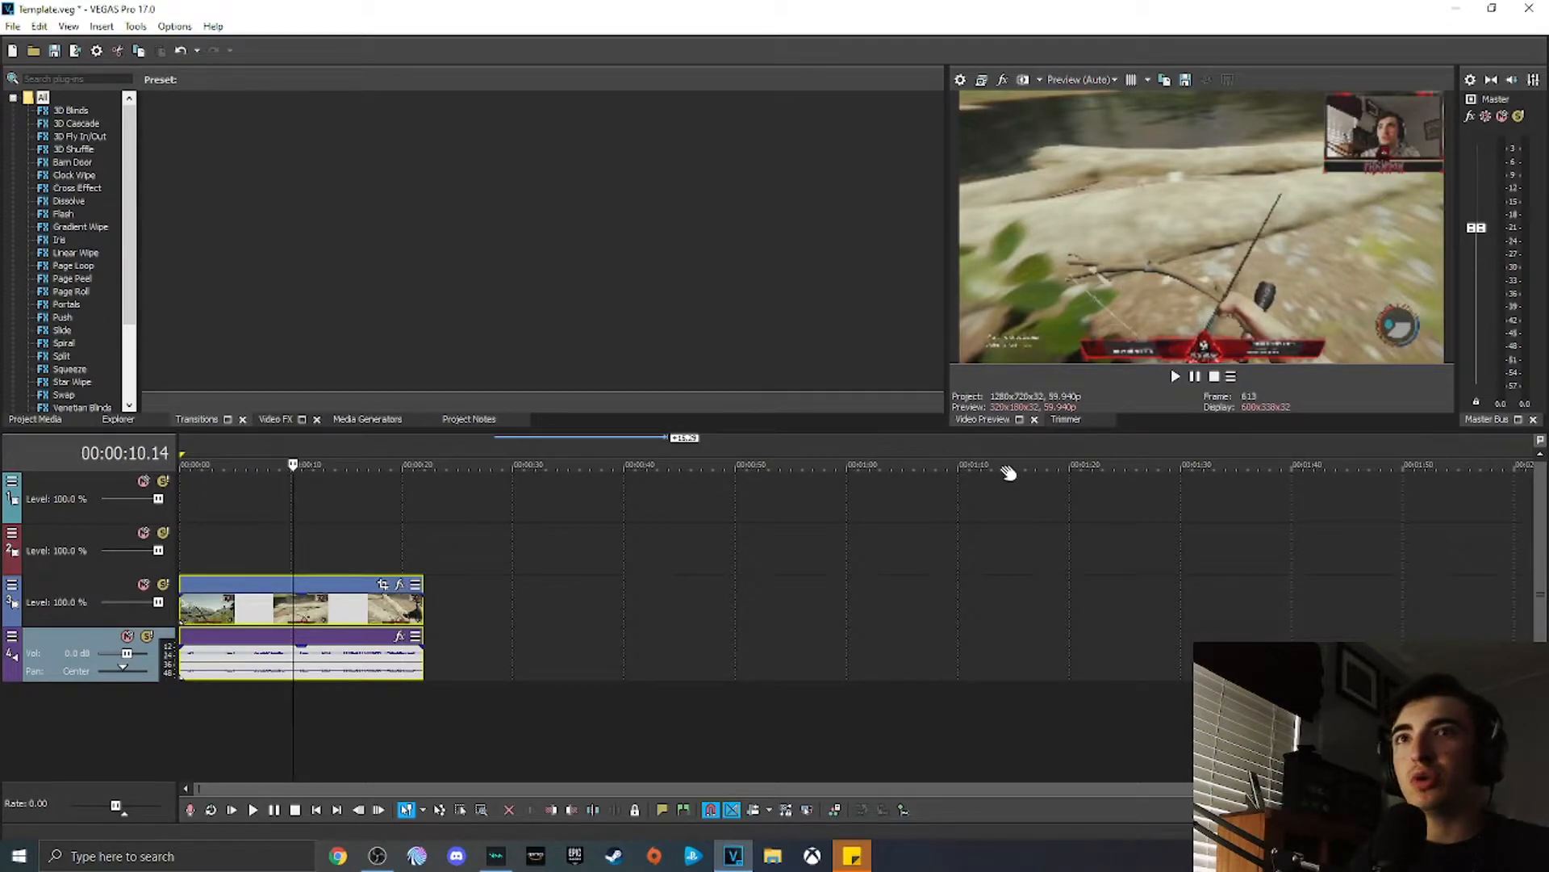
# Step: Set the project video to the Custom 59.940 fps template with width 1080 and height 1920, and apply
pyautogui.click(960, 81)
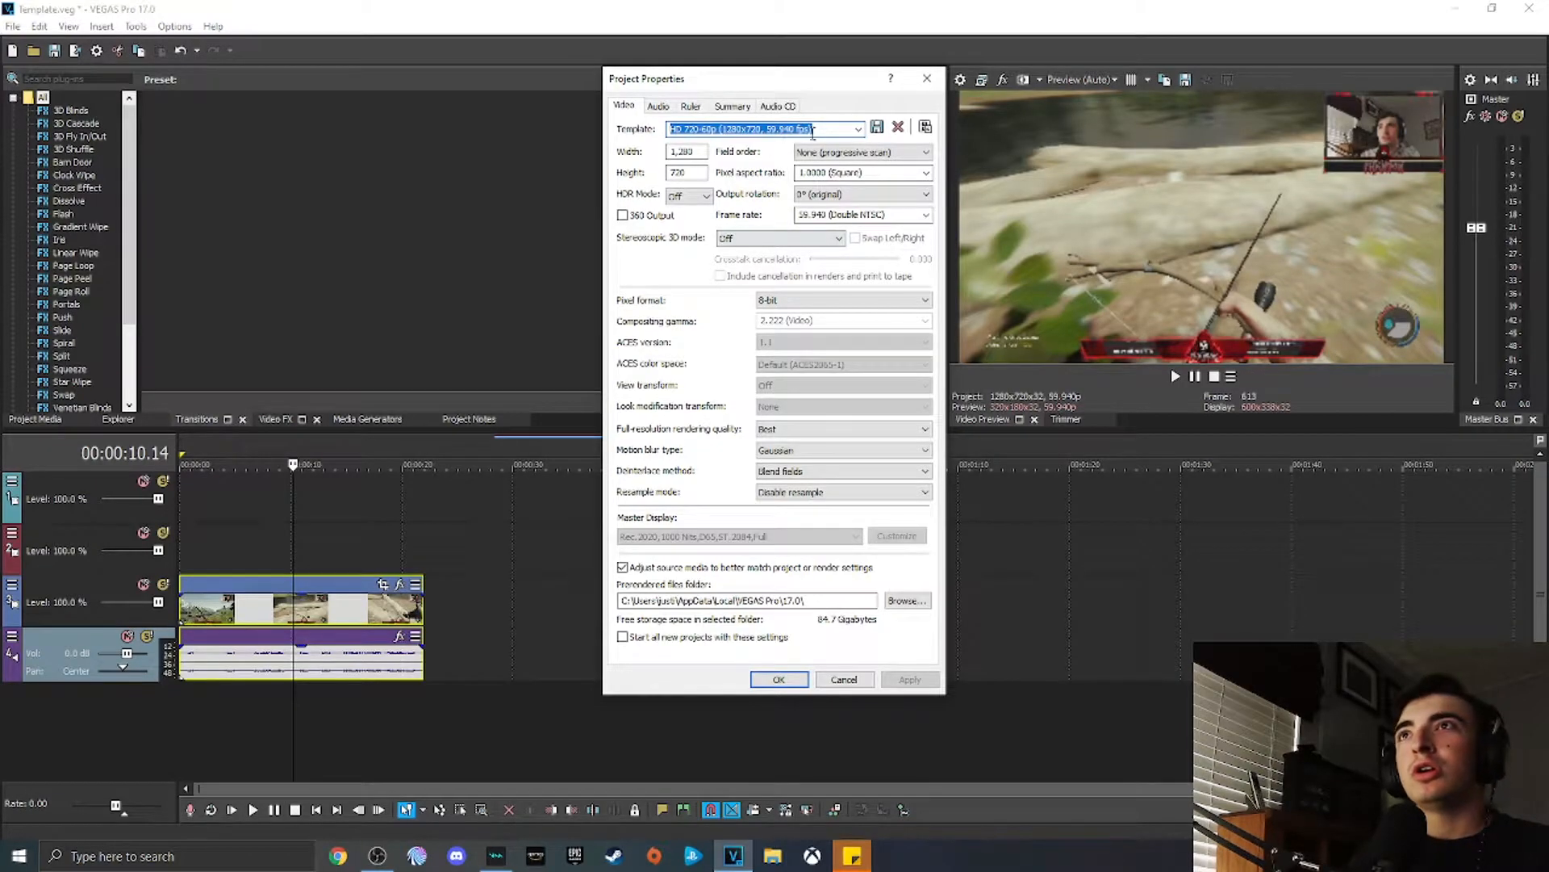
pyautogui.click(860, 134)
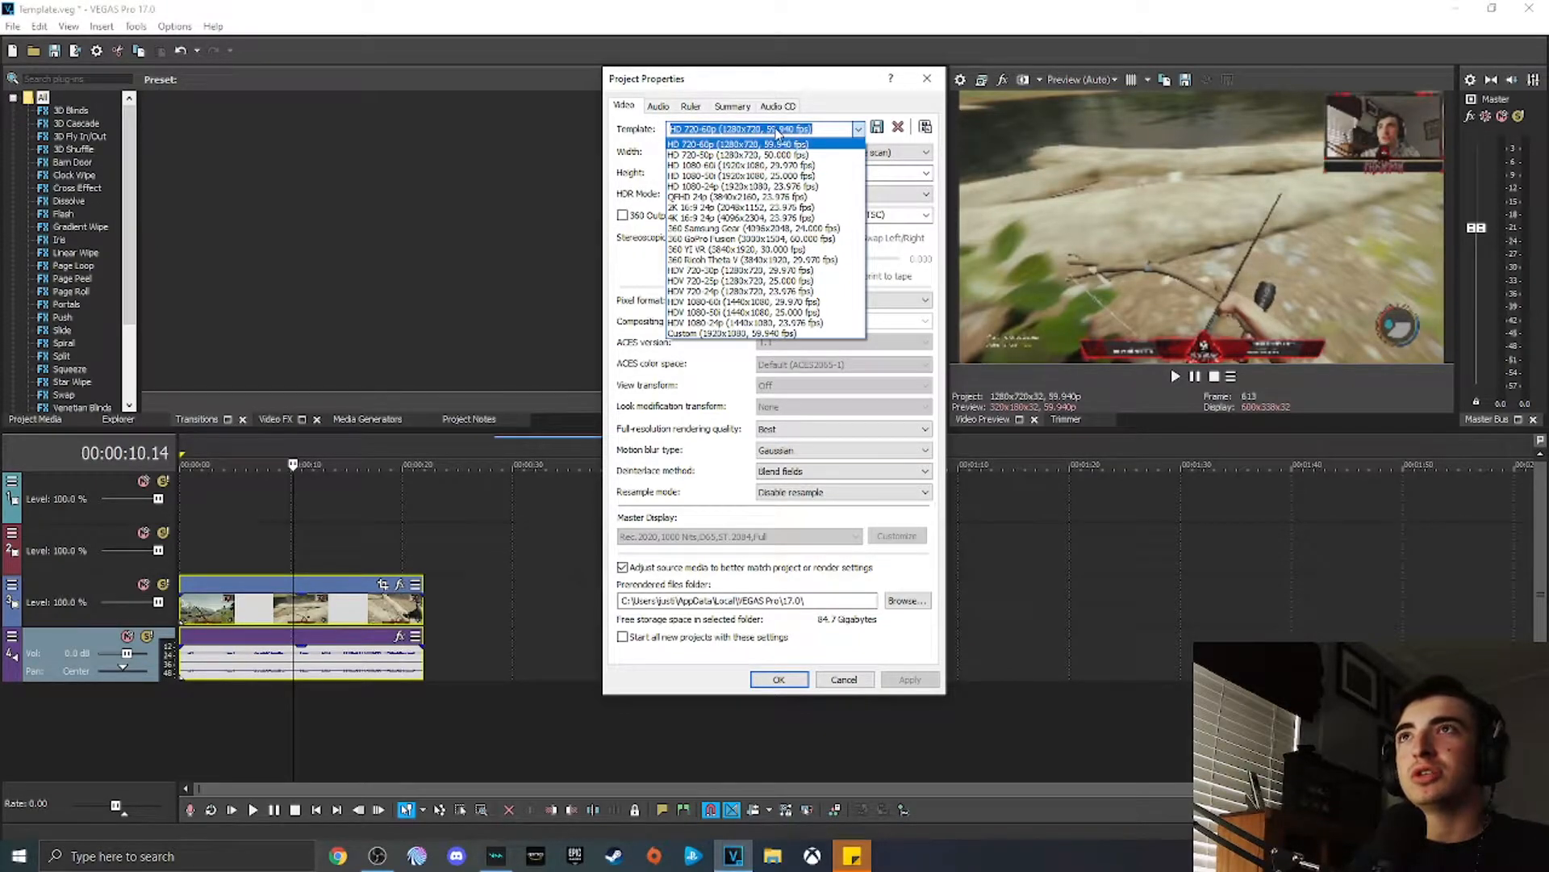
pyautogui.click(749, 334)
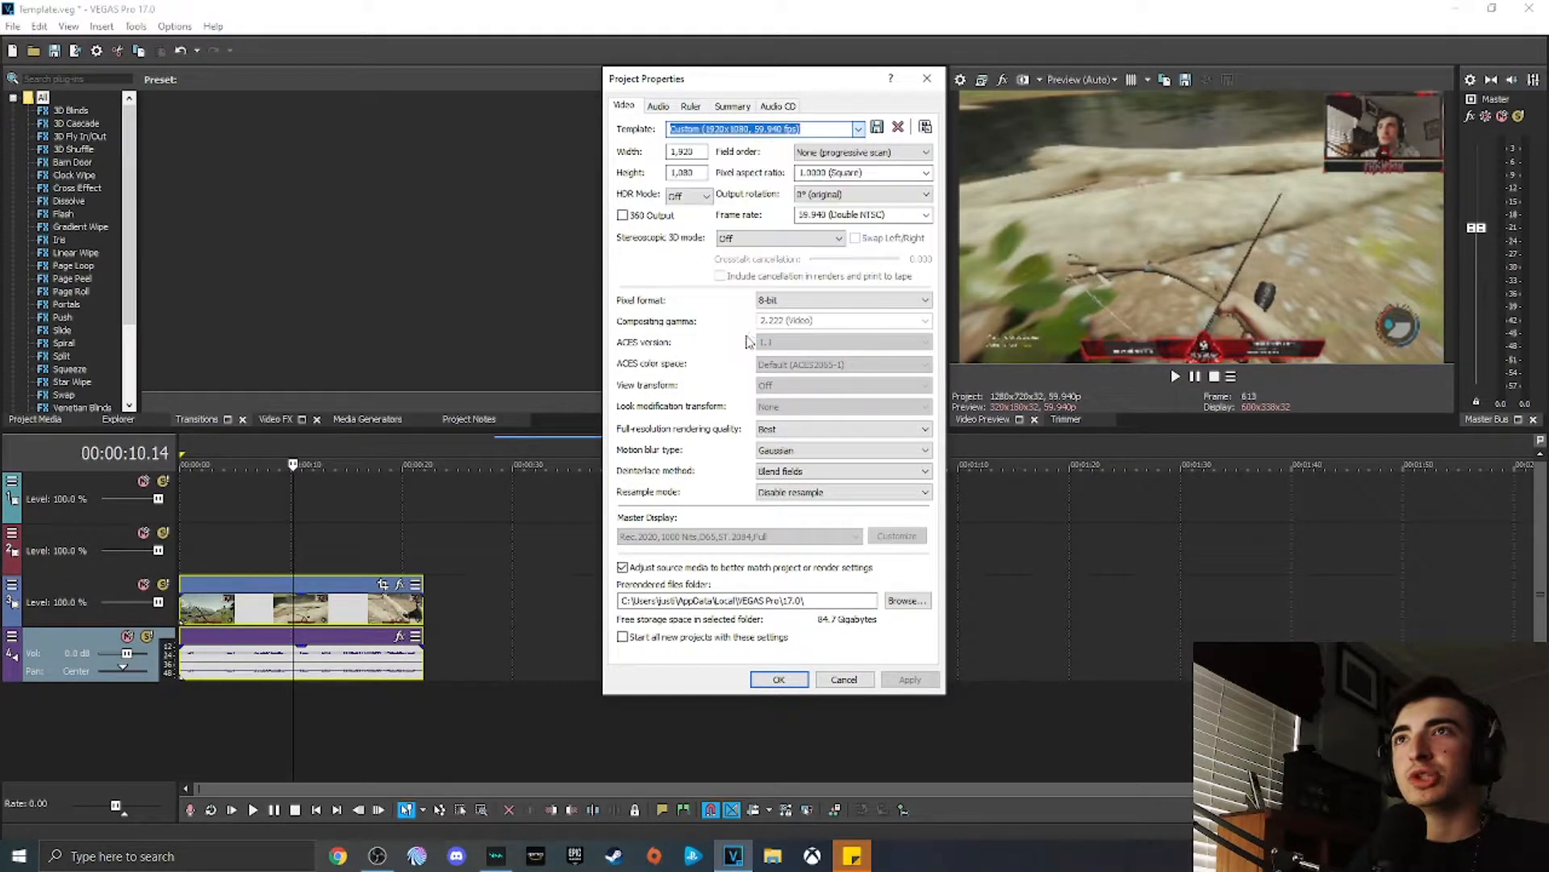
pyautogui.click(701, 152)
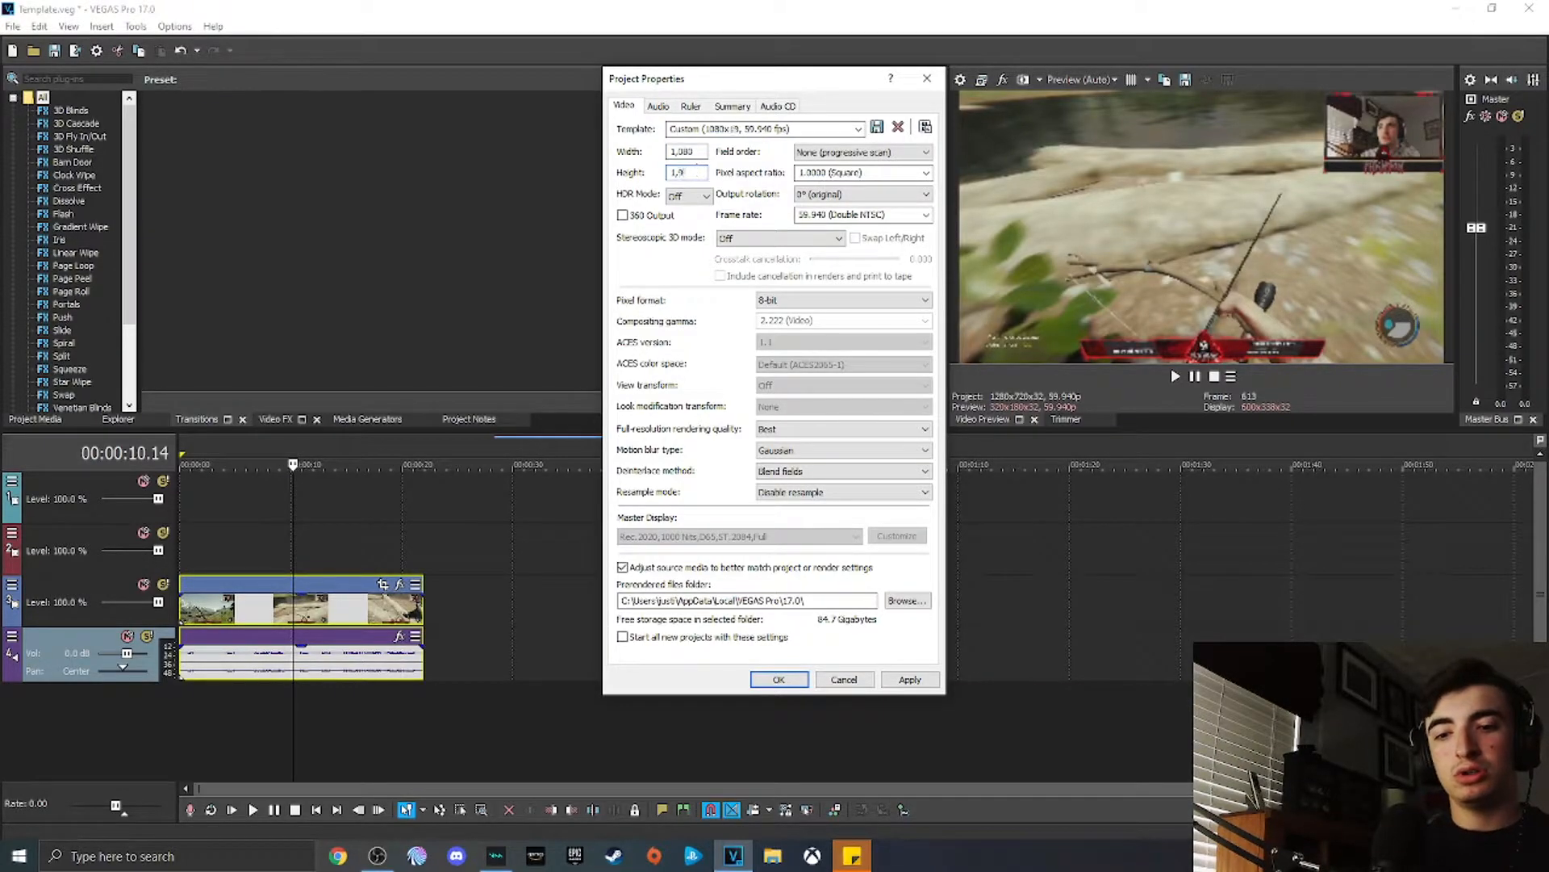
pyautogui.click(896, 685)
pyautogui.click(807, 678)
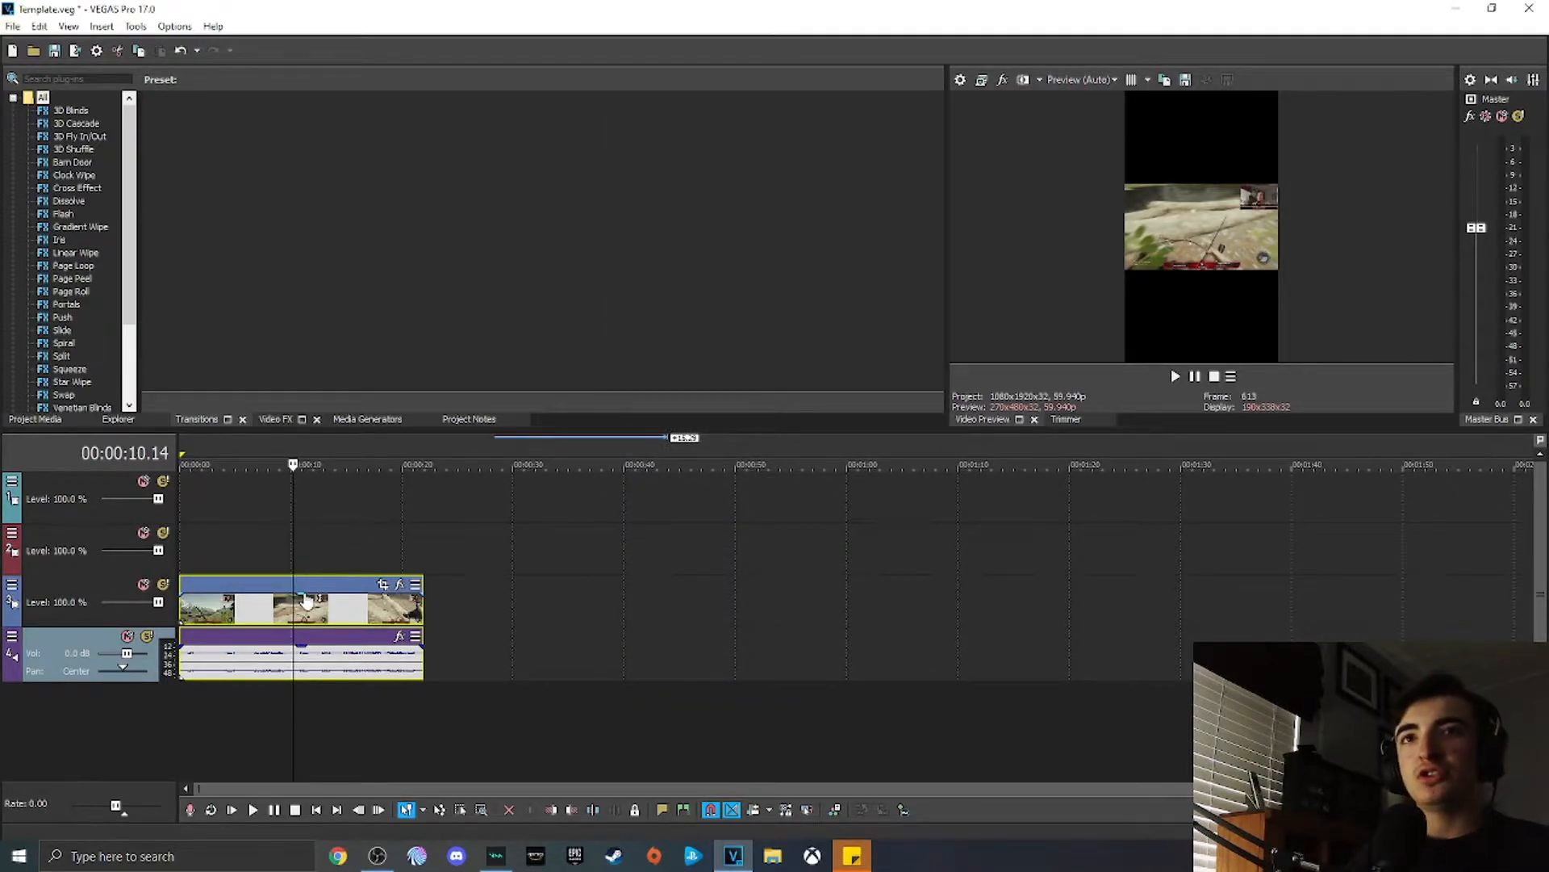
# Step: Ungroup the gameplay video from its audio and paste copies of it onto the two empty video tracks above
pyautogui.click(282, 608)
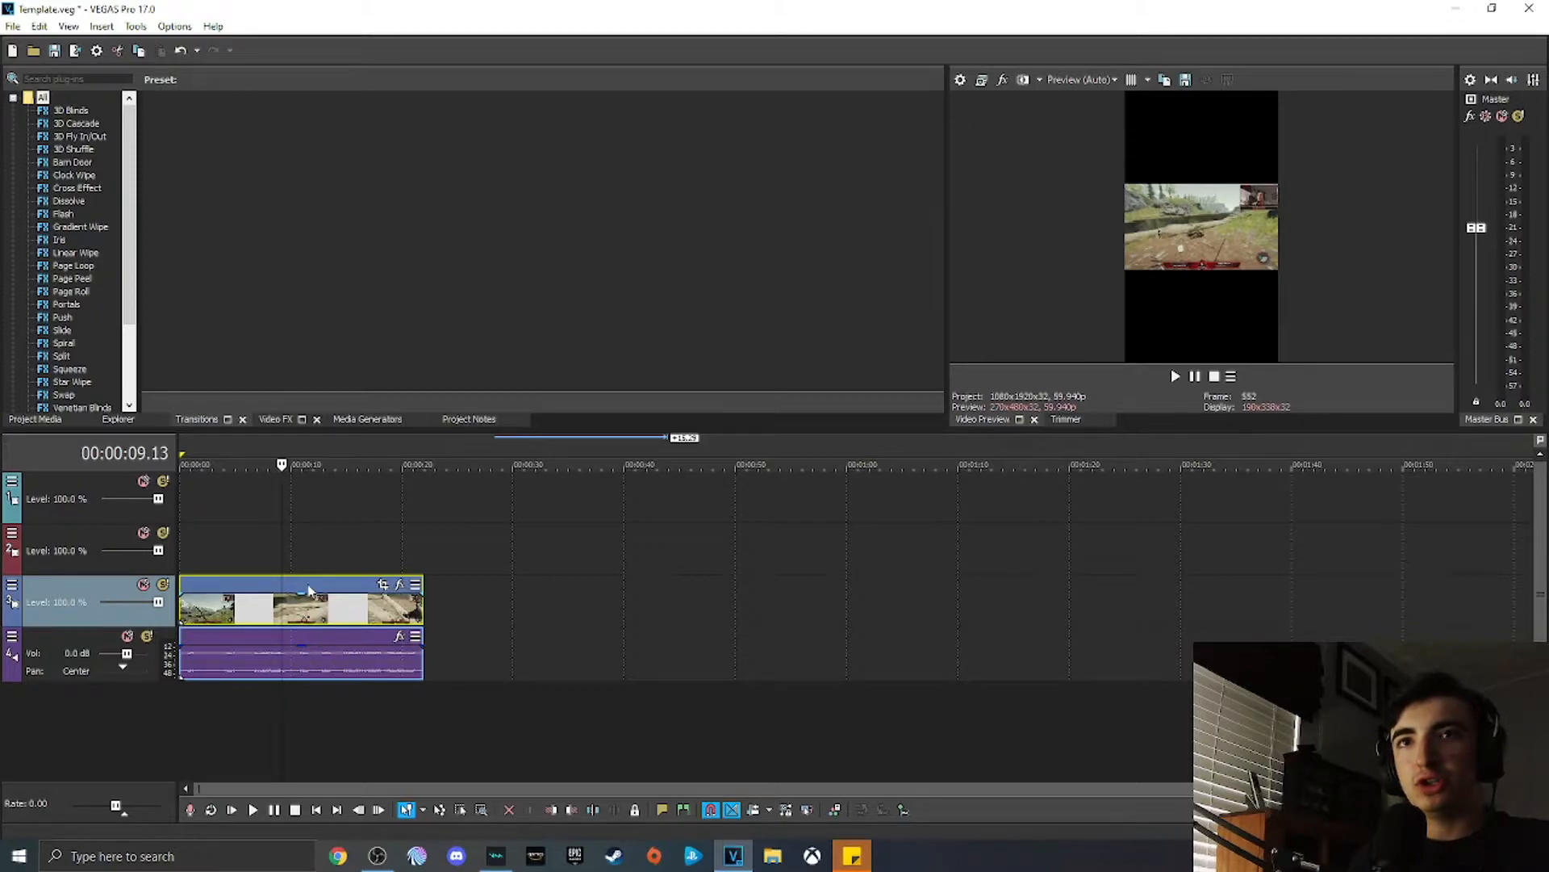
pyautogui.press('u')
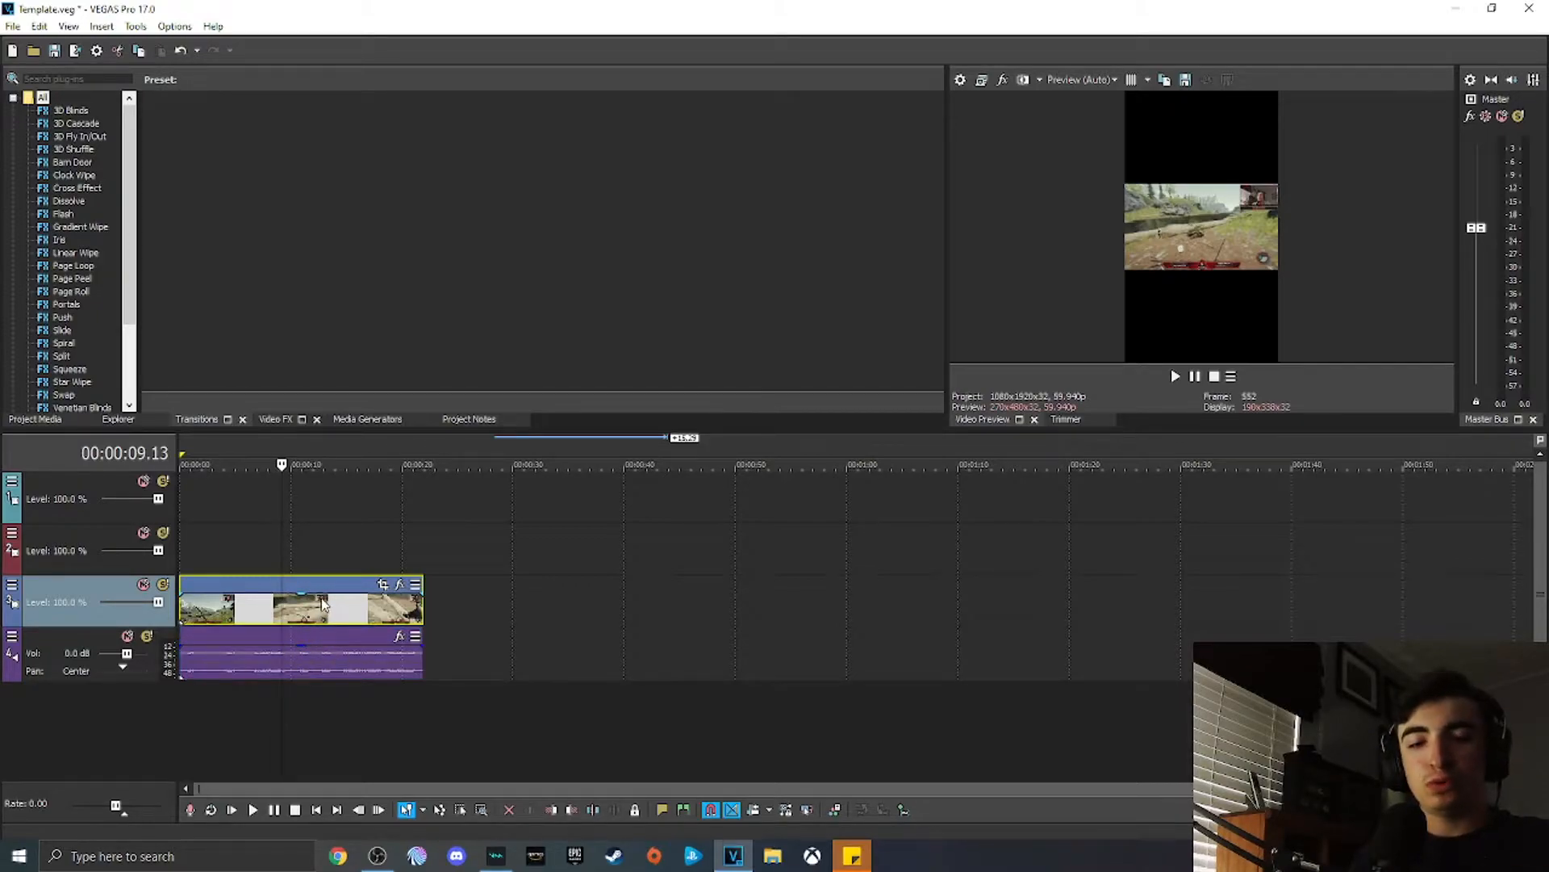
pyautogui.click(231, 529)
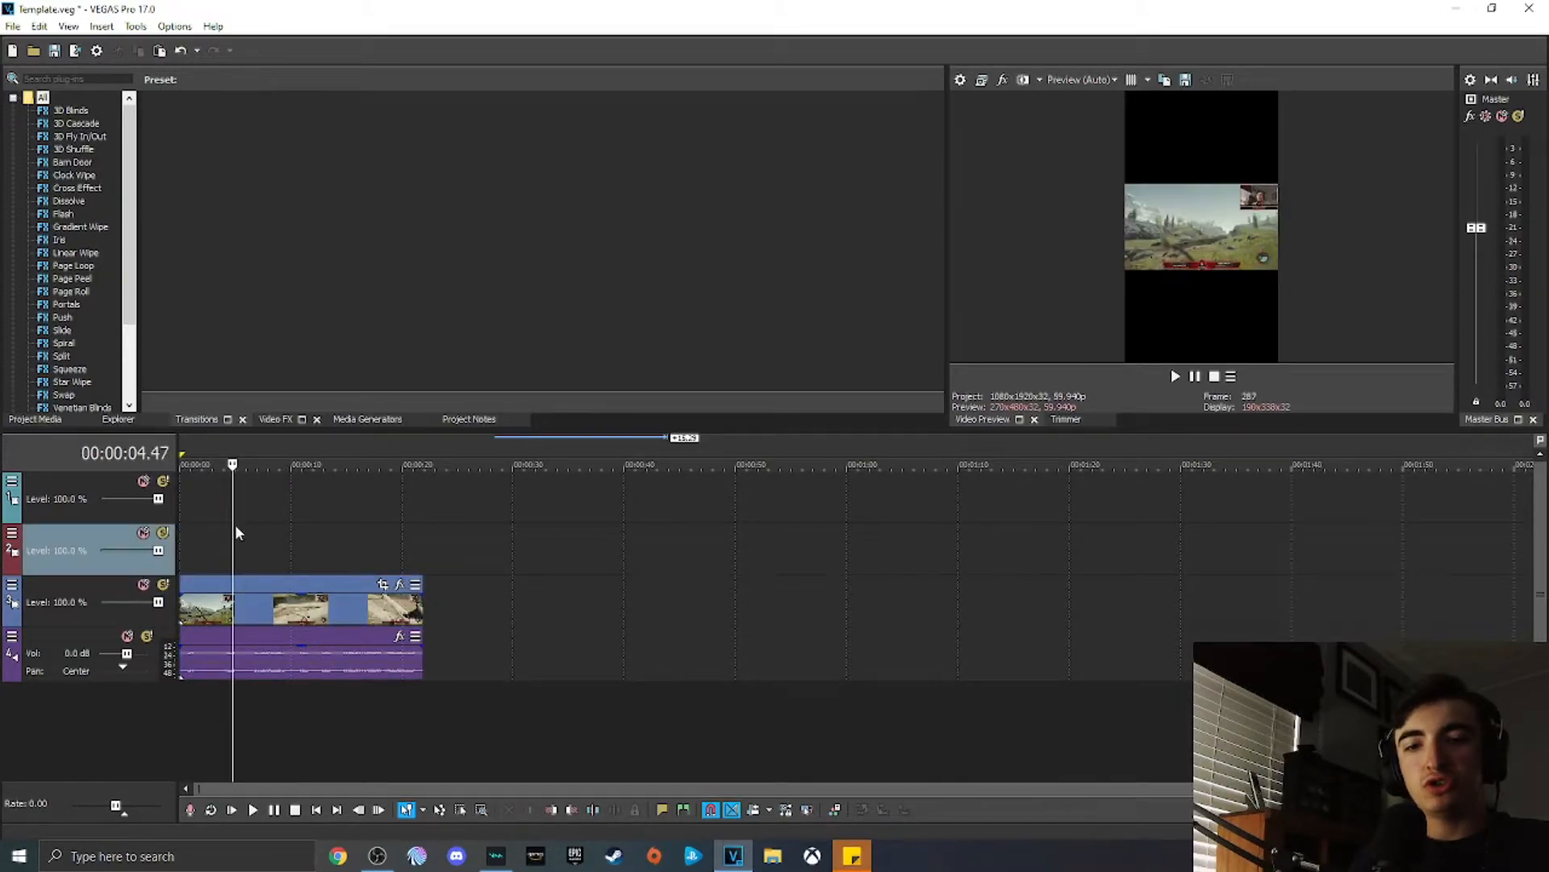
pyautogui.hotkey('ctrl', 'v')
pyautogui.click(214, 486)
pyautogui.hotkey('ctrl', 'v')
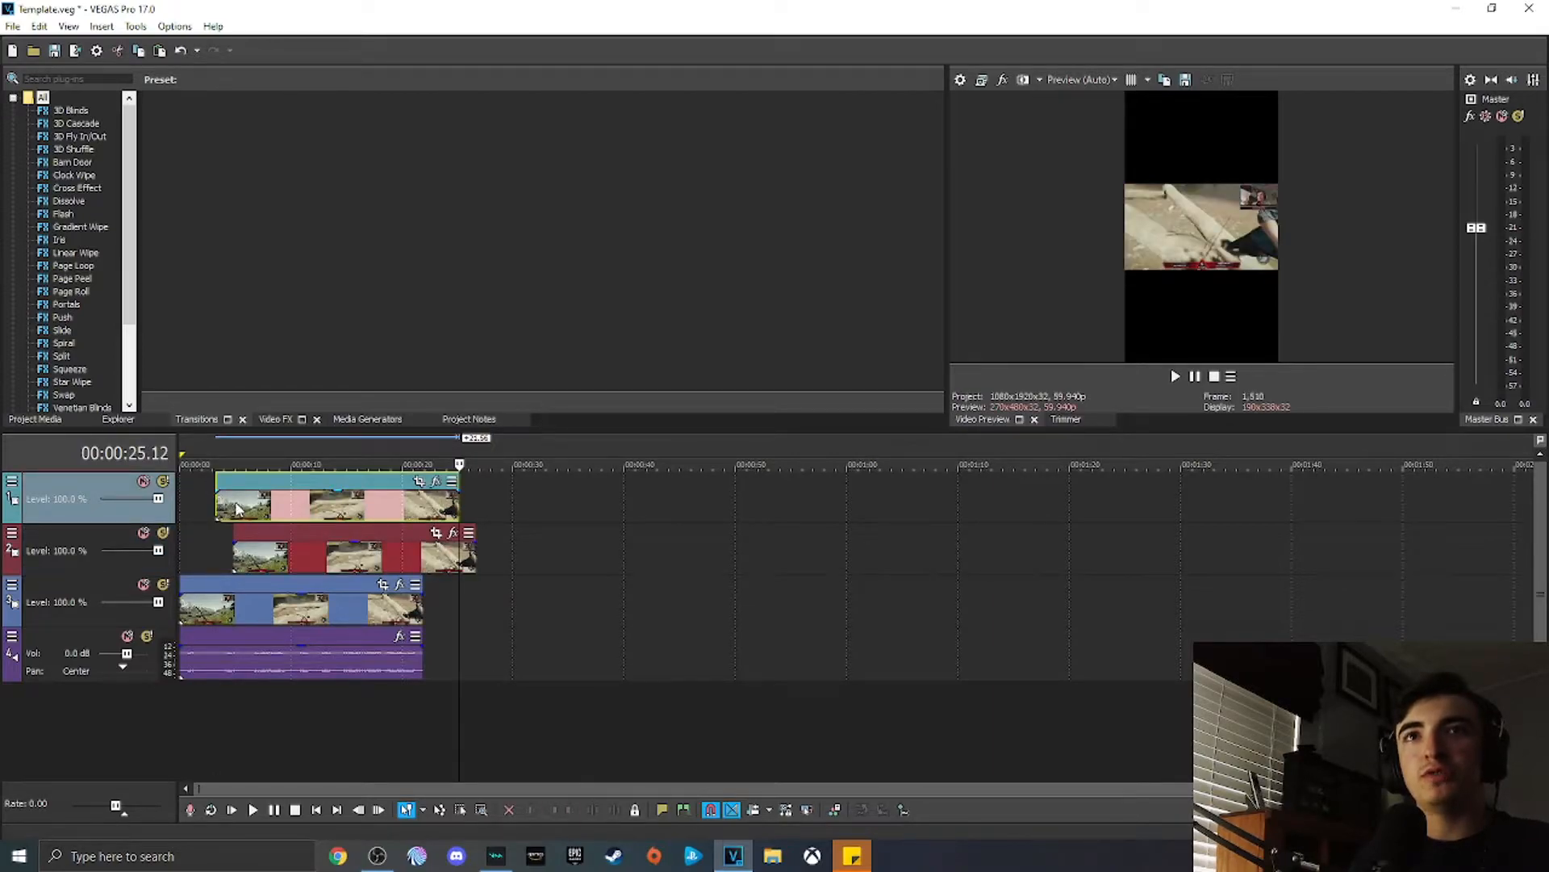
# Step: Align both pasted copies to the start of the timeline
pyautogui.moveTo(303, 502); pyautogui.dragTo(268, 501)
pyautogui.click(275, 565)
pyautogui.moveTo(275, 565); pyautogui.dragTo(222, 565)
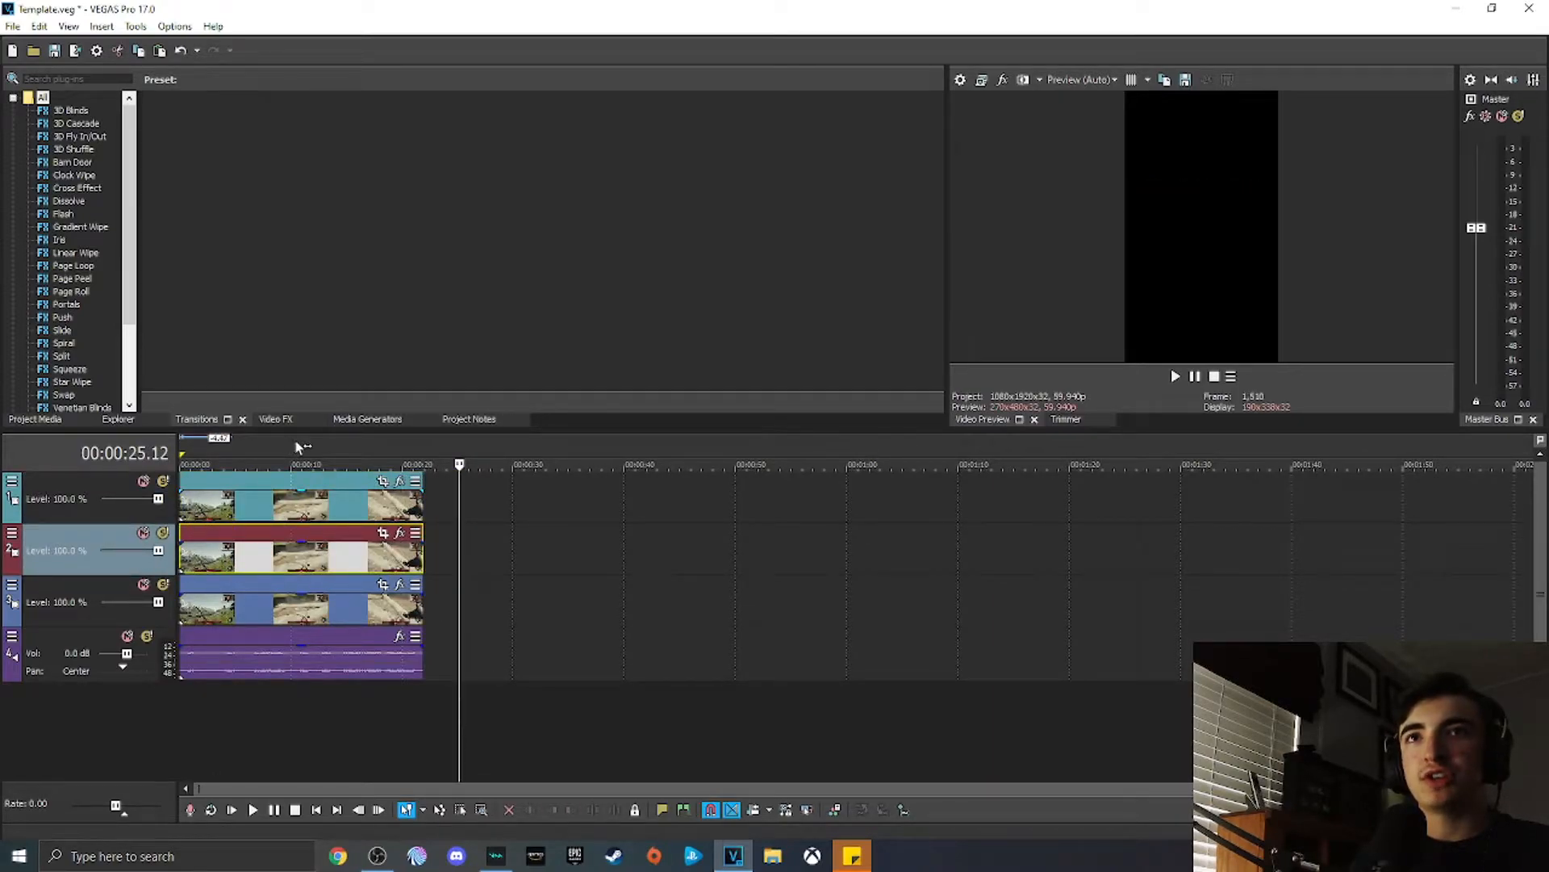
pyautogui.click(295, 461)
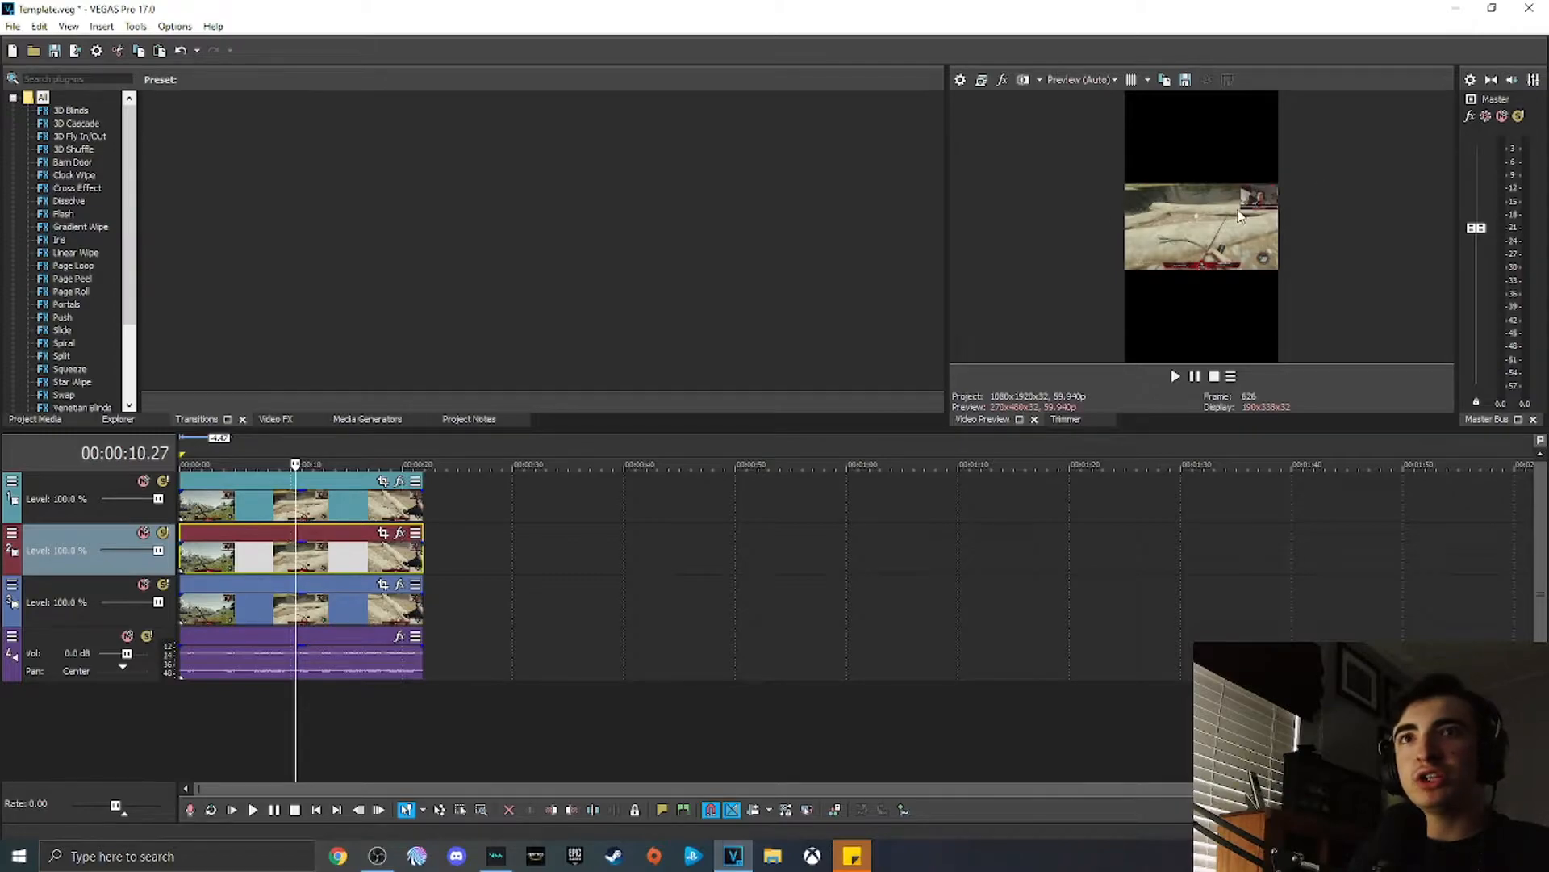
# Step: In Pan/Crop for the bottom video track's event, narrow the frame to a vertical slice of the gameplay
pyautogui.click(340, 598)
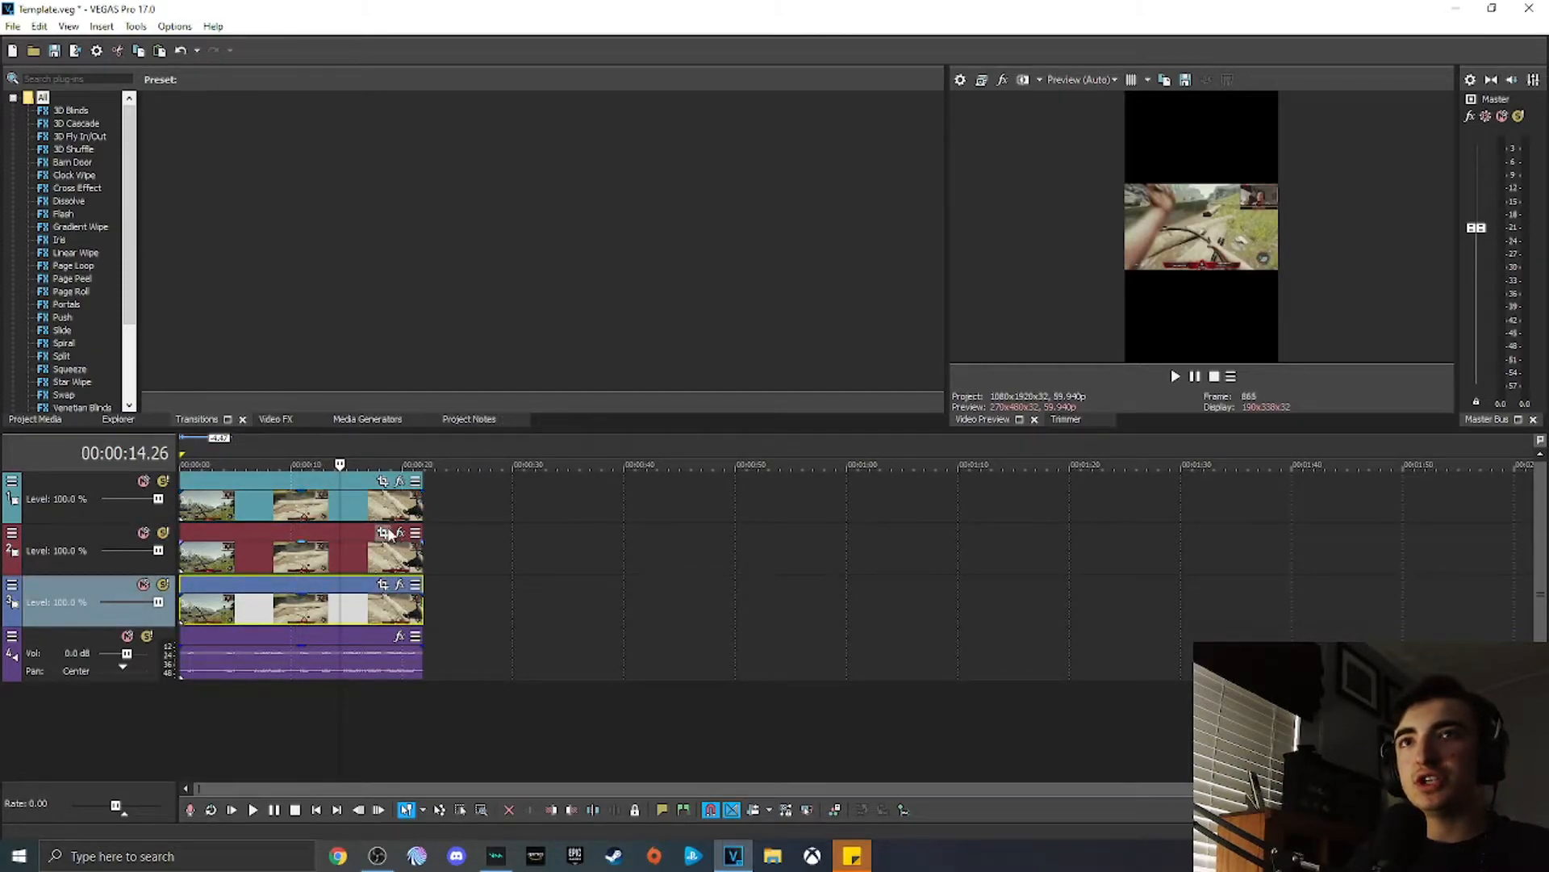
pyautogui.click(383, 585)
pyautogui.moveTo(322, 424); pyautogui.dragTo(507, 419)
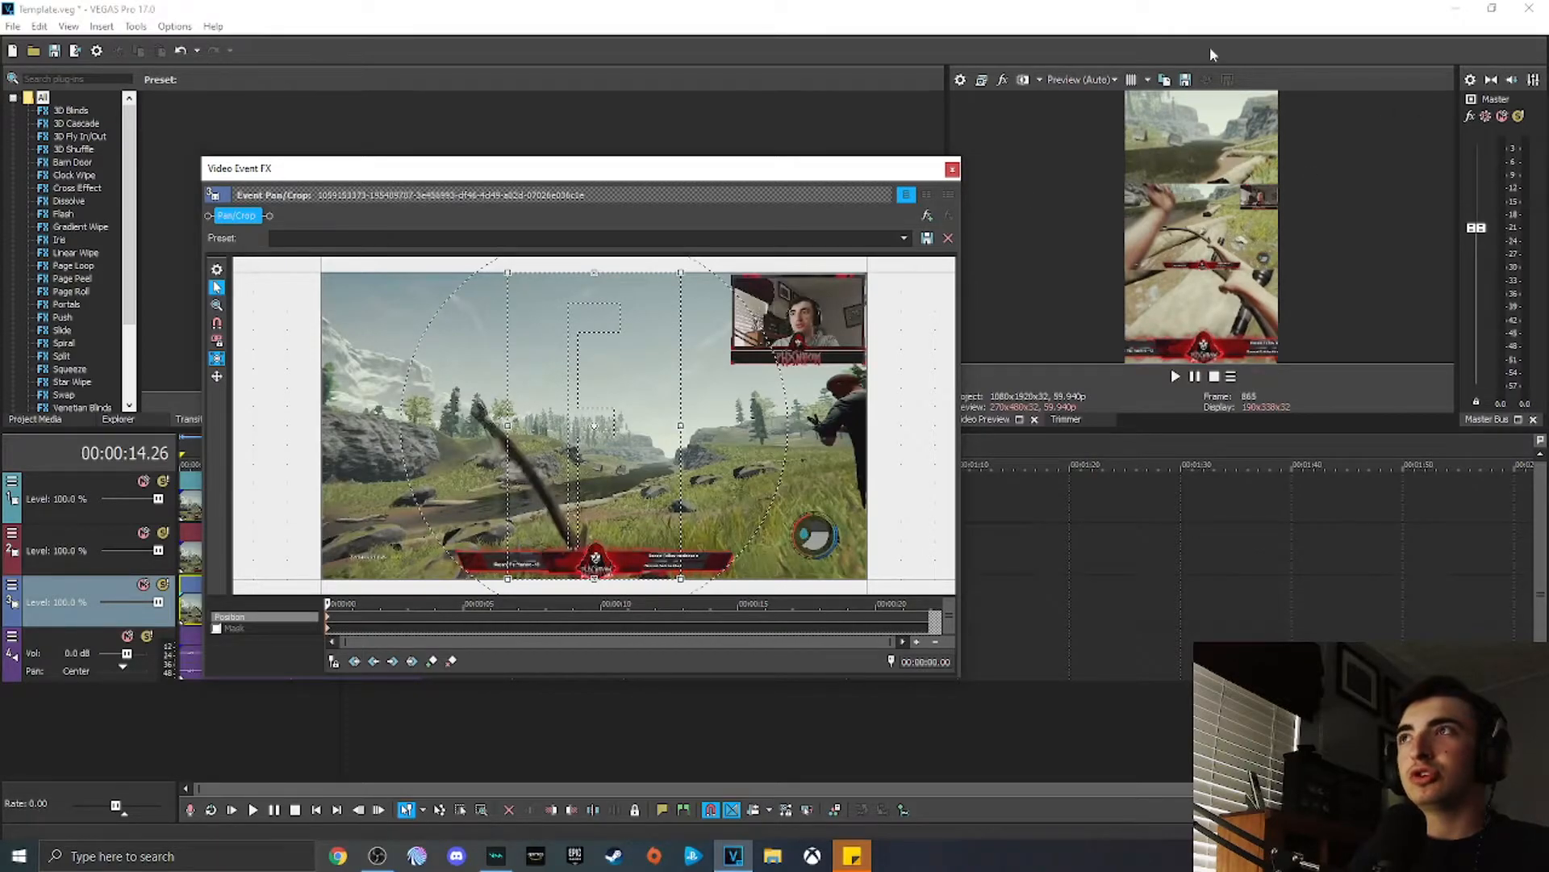
# Step: Add the VEGAS Gaussian Blur effect to the bottom track's event and close the effect window
pyautogui.click(928, 214)
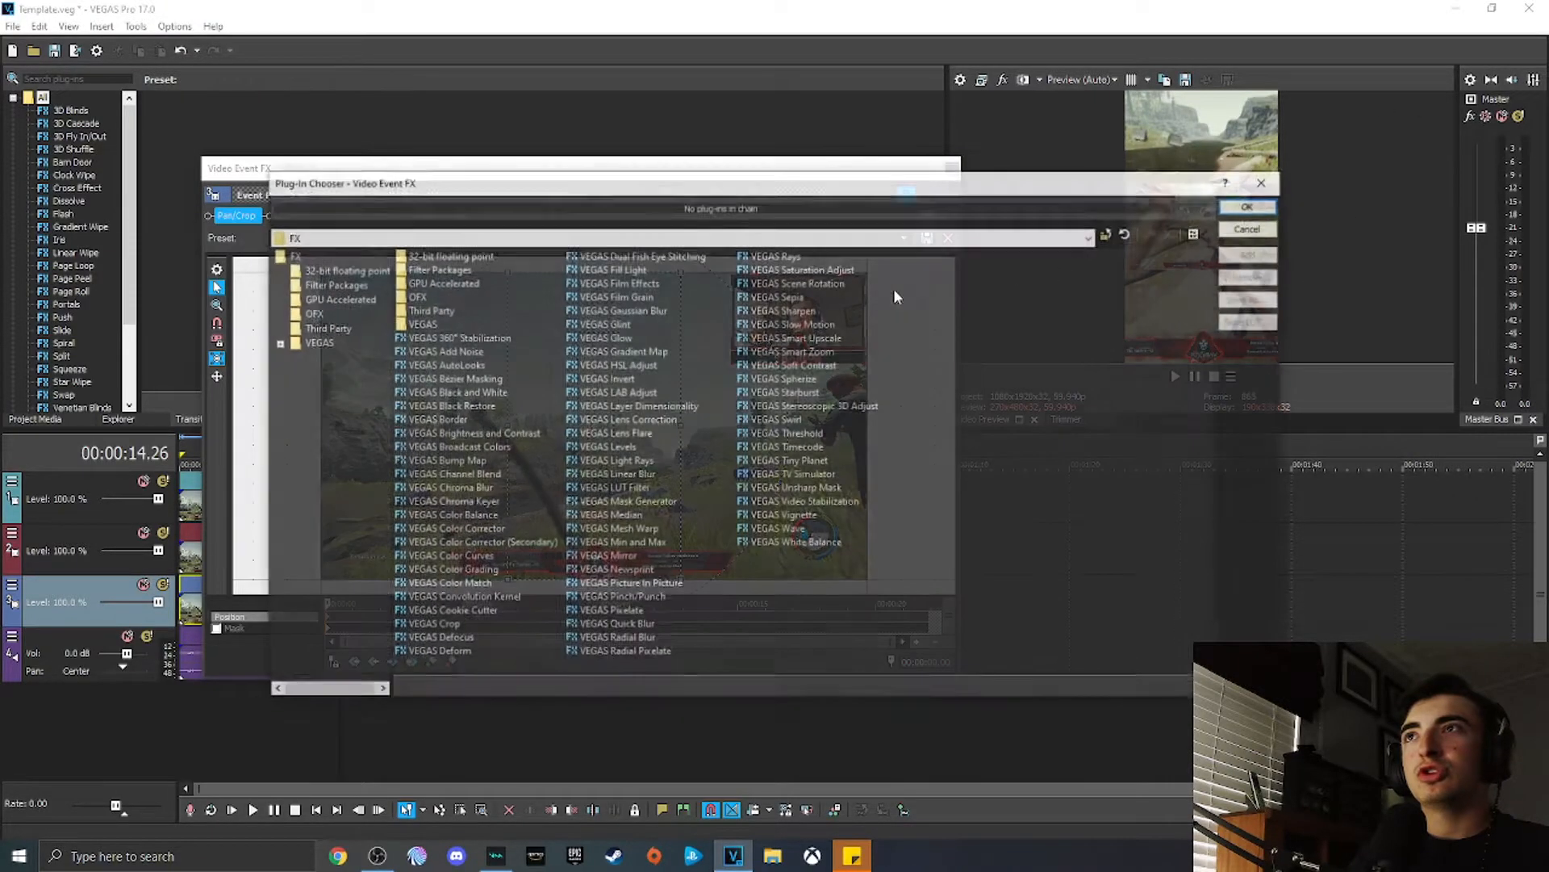
pyautogui.click(642, 313)
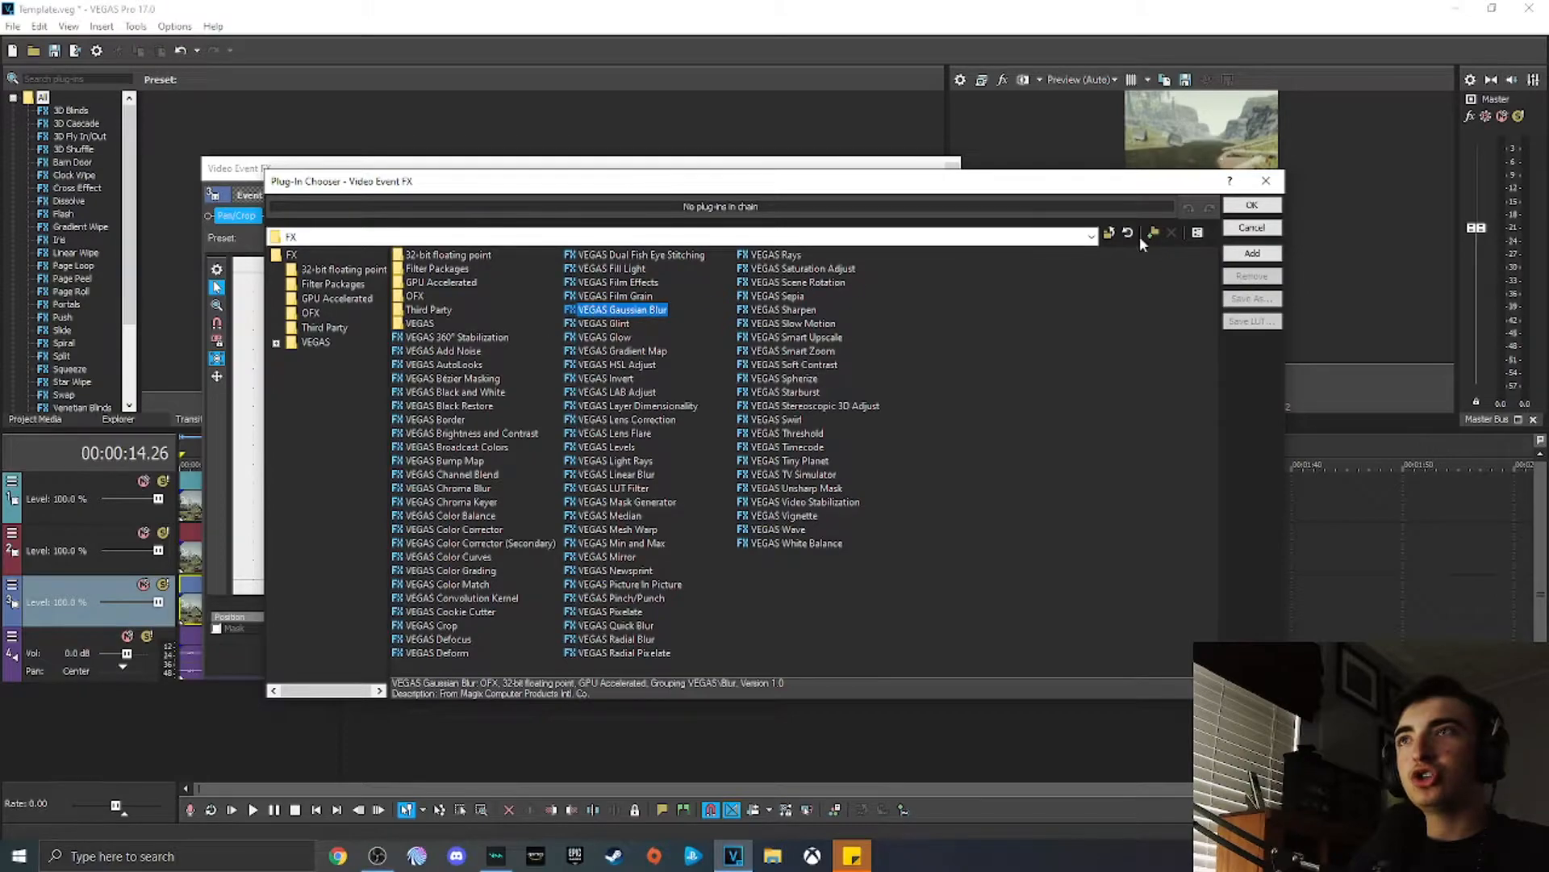
pyautogui.click(1251, 205)
pyautogui.click(952, 168)
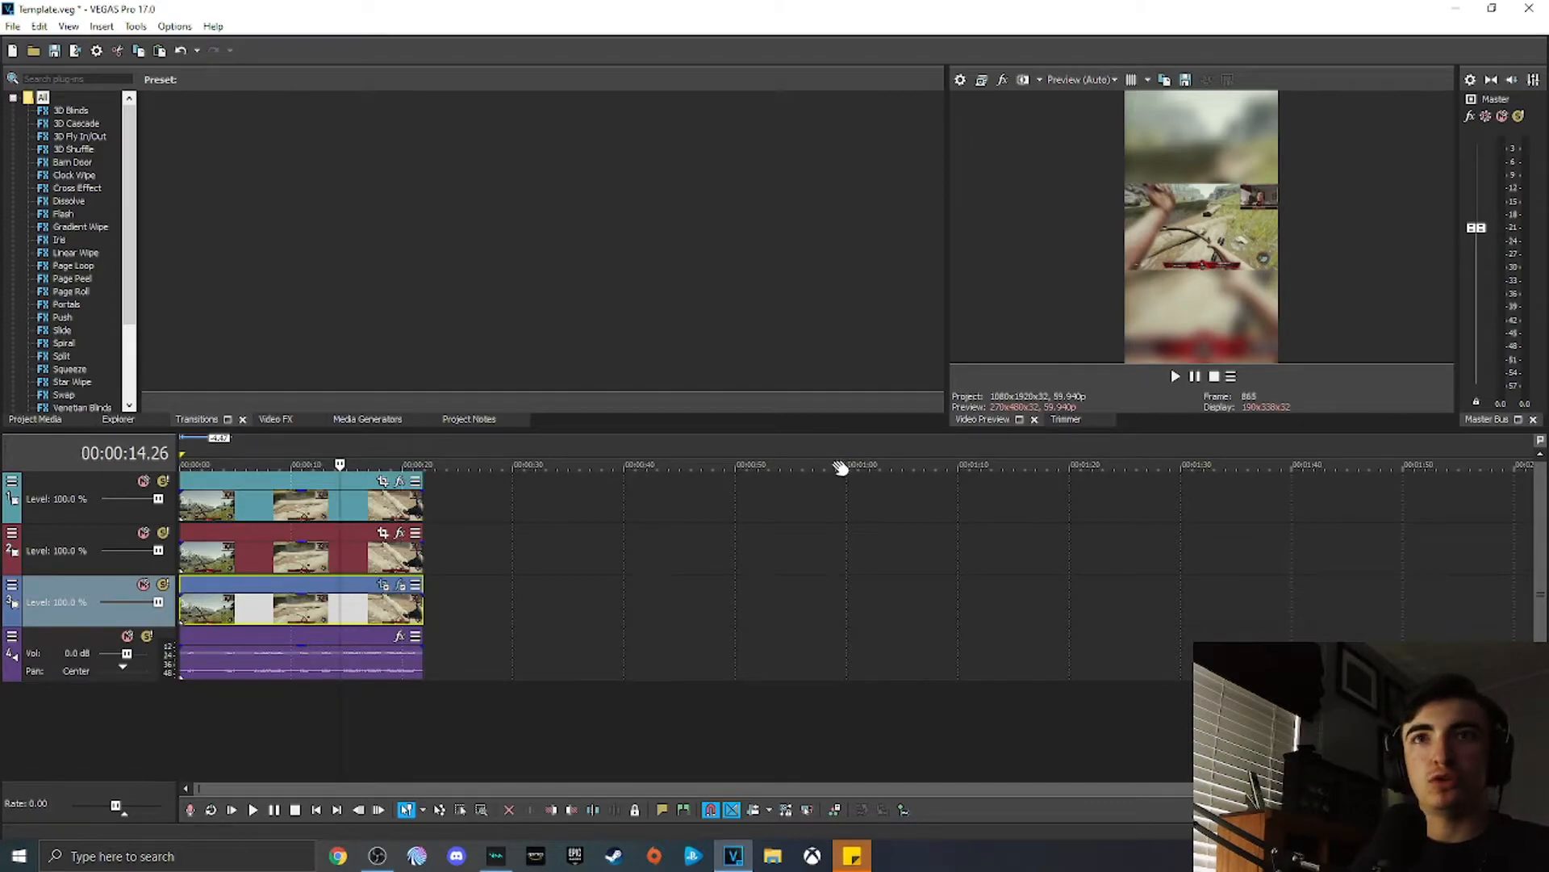
# Step: In Pan/Crop for the middle track's event, widen the frame so the gameplay fills more of the vertical screen
pyautogui.click(383, 532)
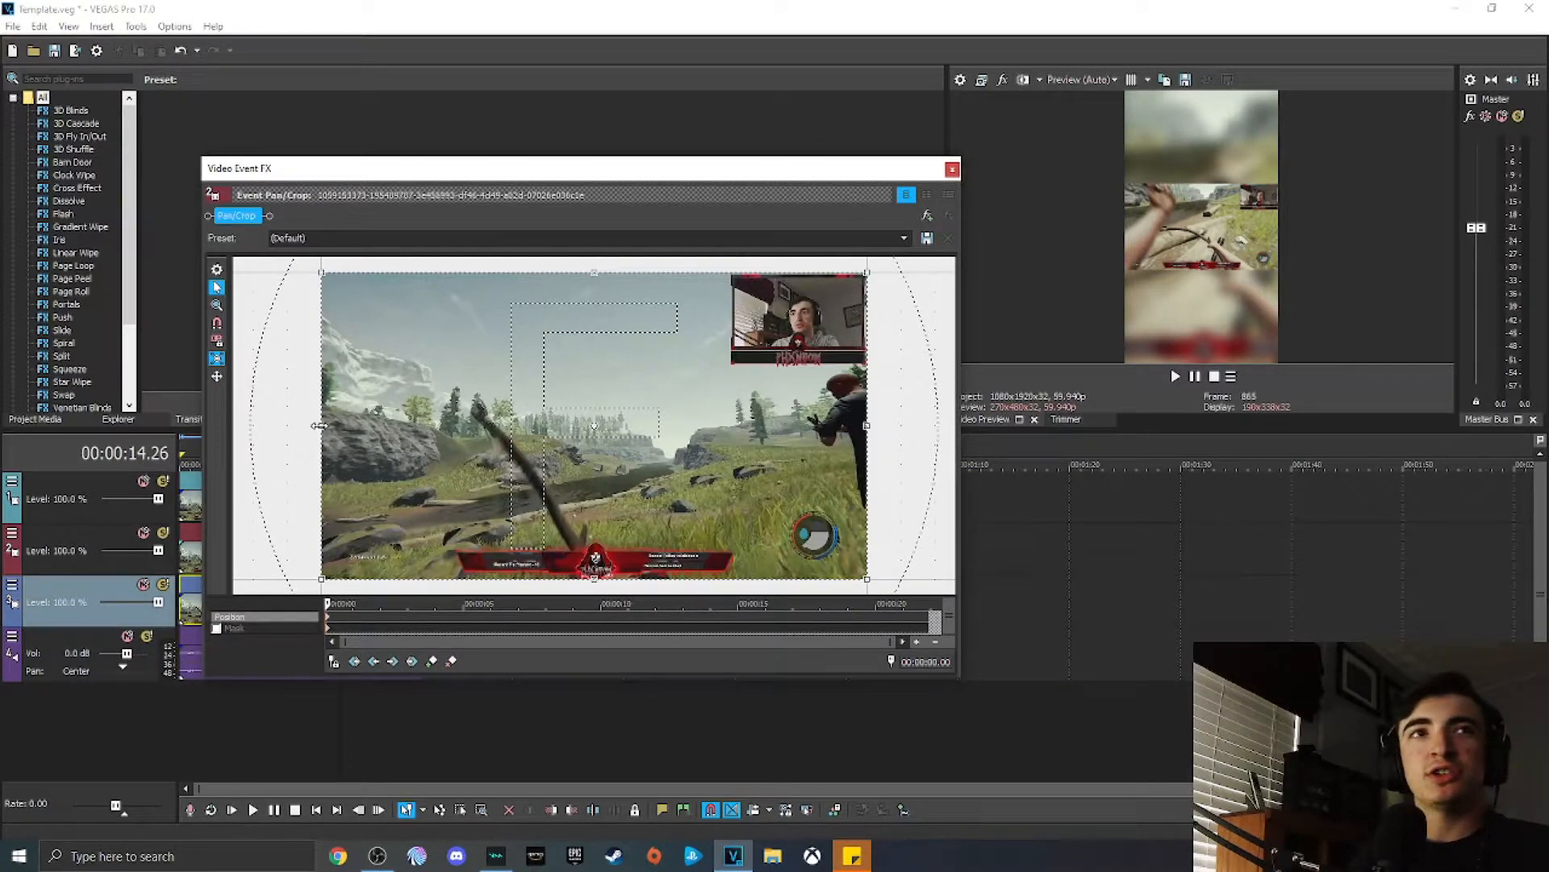
pyautogui.moveTo(318, 425); pyautogui.dragTo(464, 421)
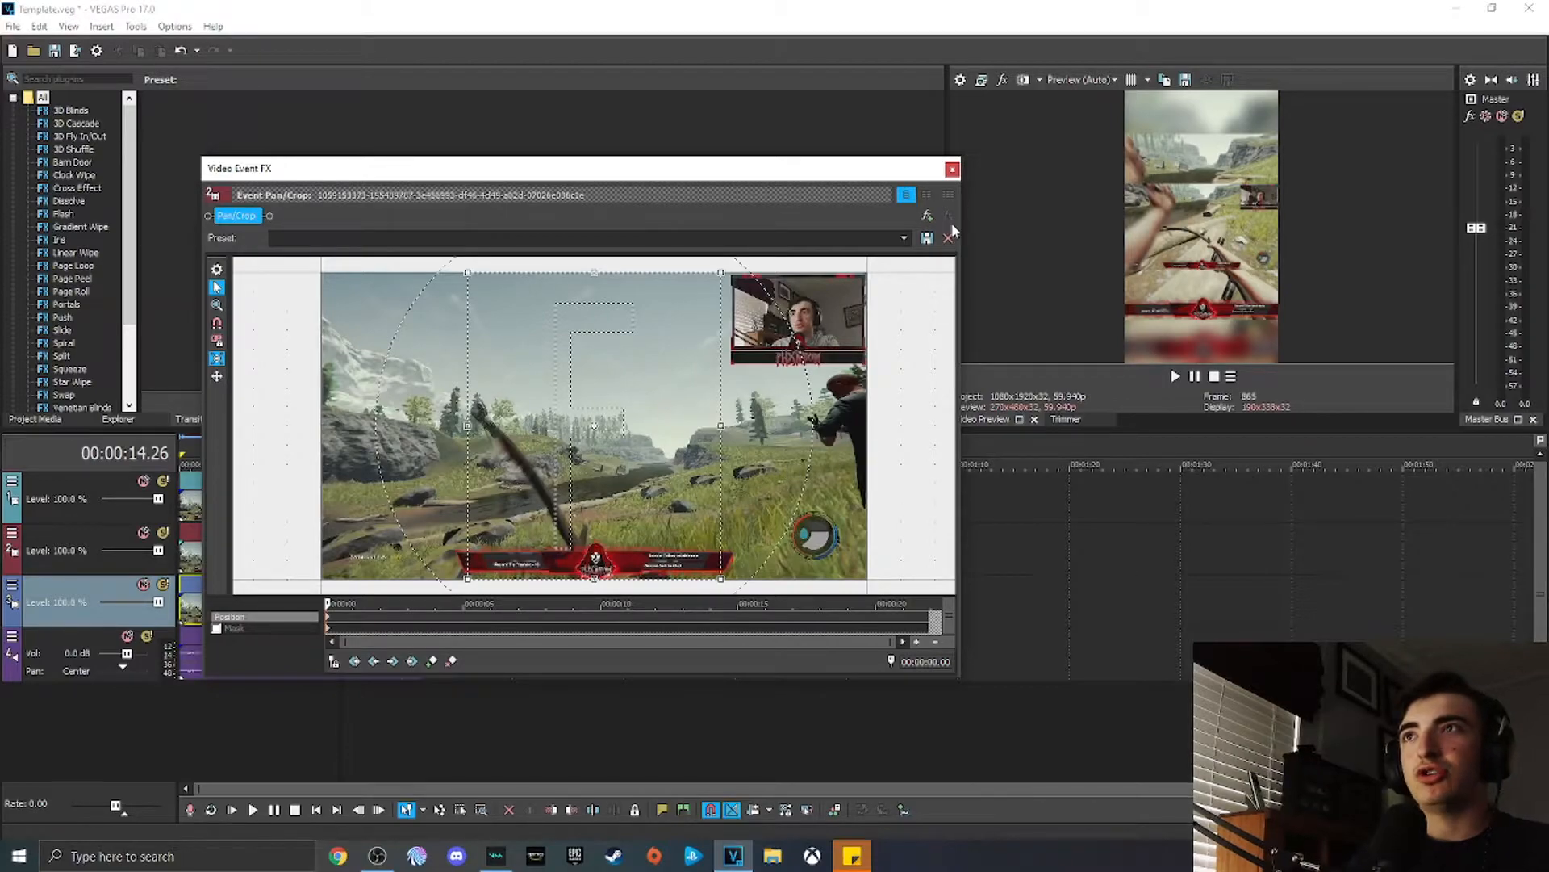
pyautogui.click(952, 169)
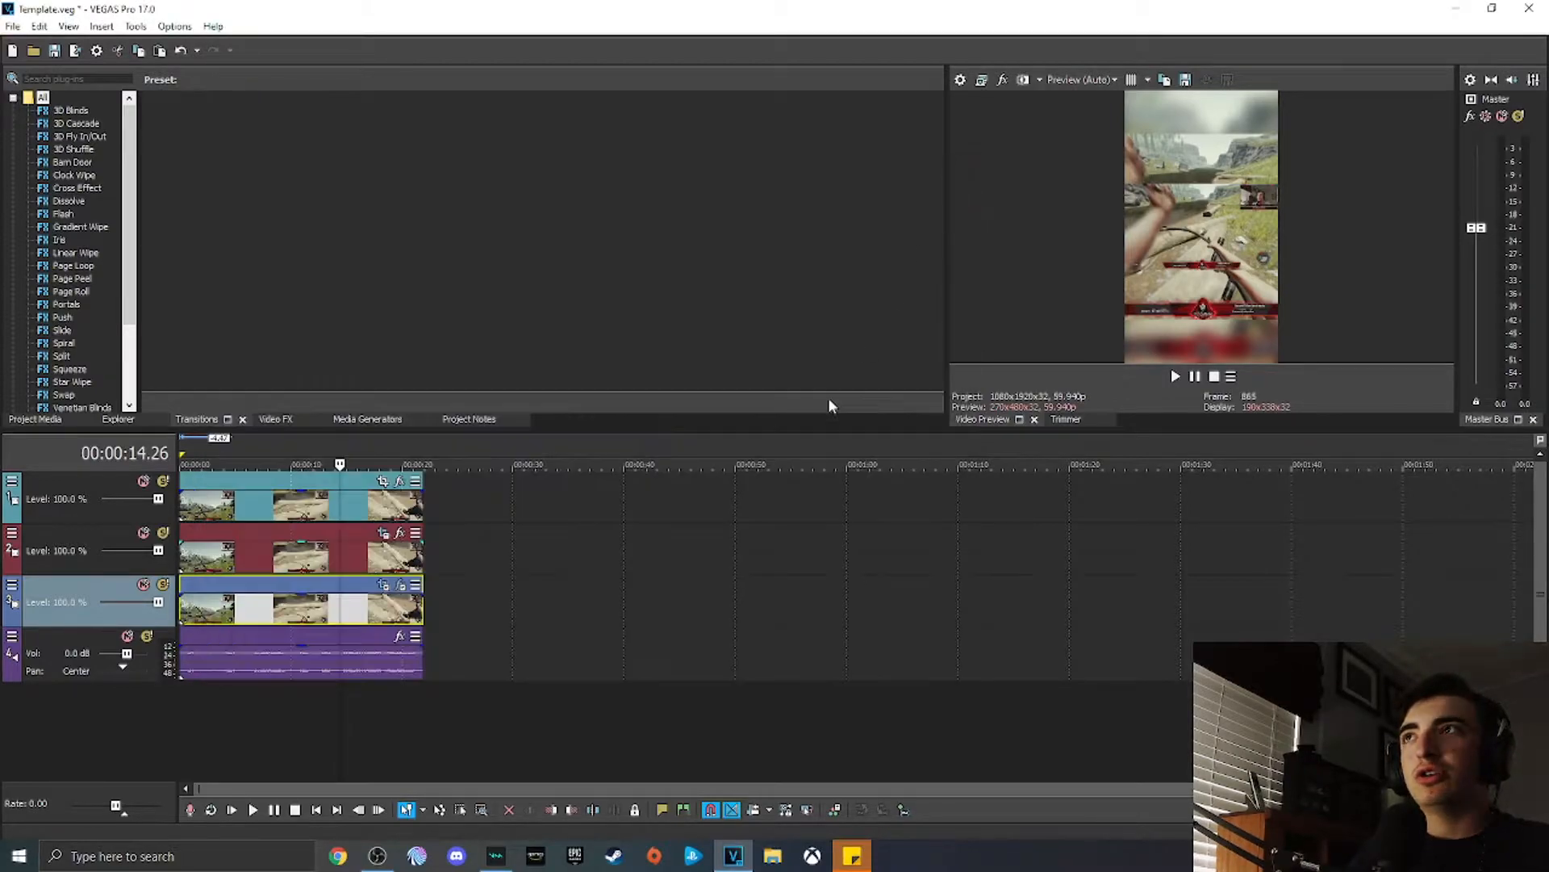
# Step: In Pan/Crop for the top track's event, resize and move the frame onto the webcam area
pyautogui.click(383, 482)
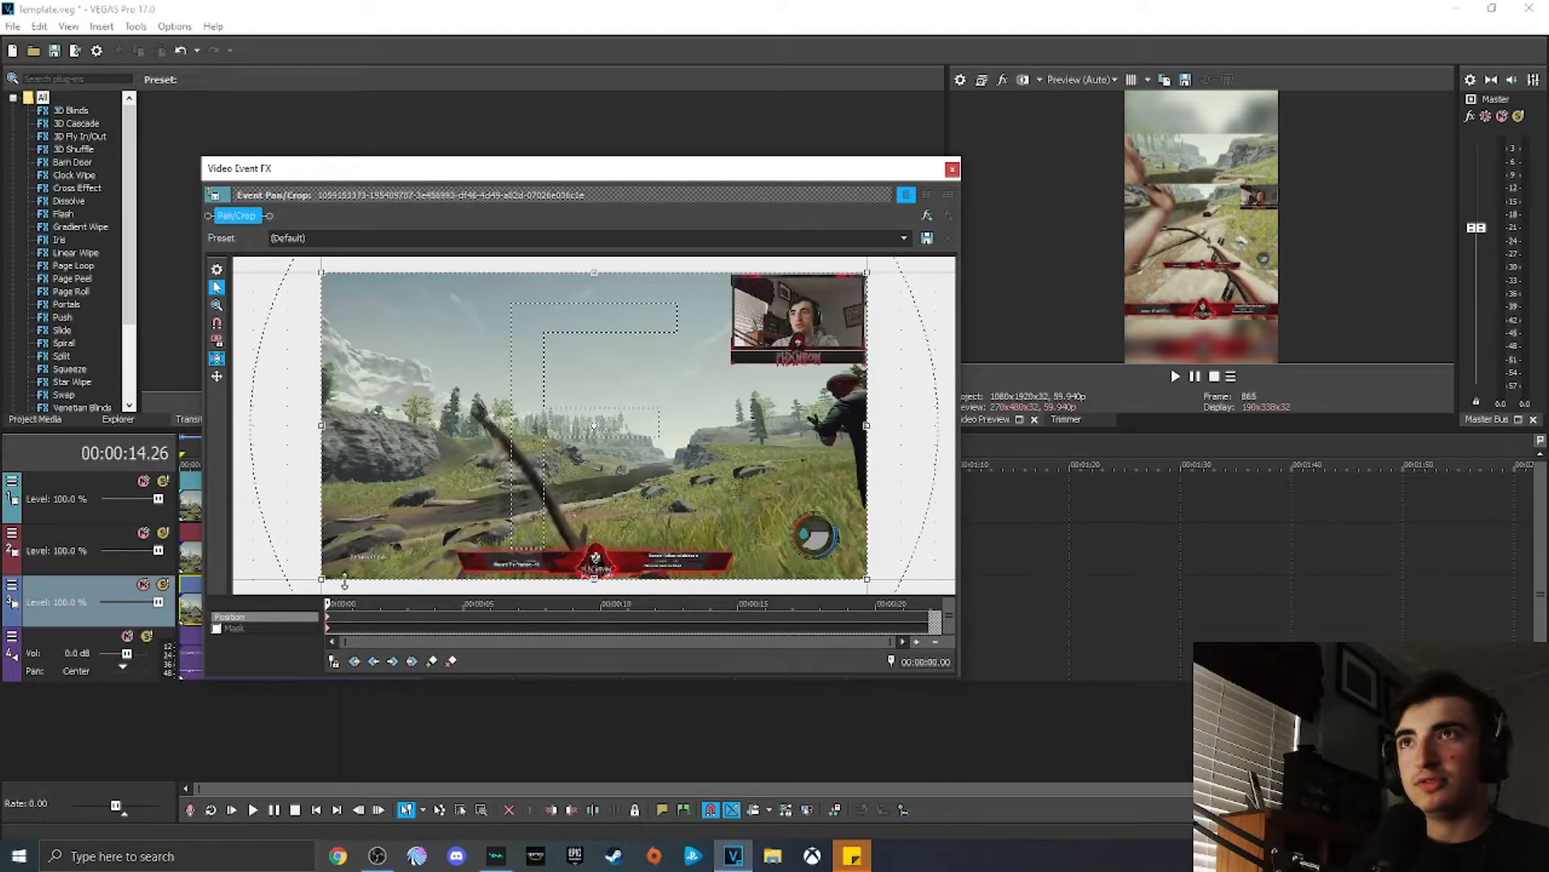
pyautogui.moveTo(323, 579); pyautogui.dragTo(506, 476)
pyautogui.moveTo(623, 424); pyautogui.dragTo(807, 323)
pyautogui.moveTo(692, 326); pyautogui.dragTo(712, 326)
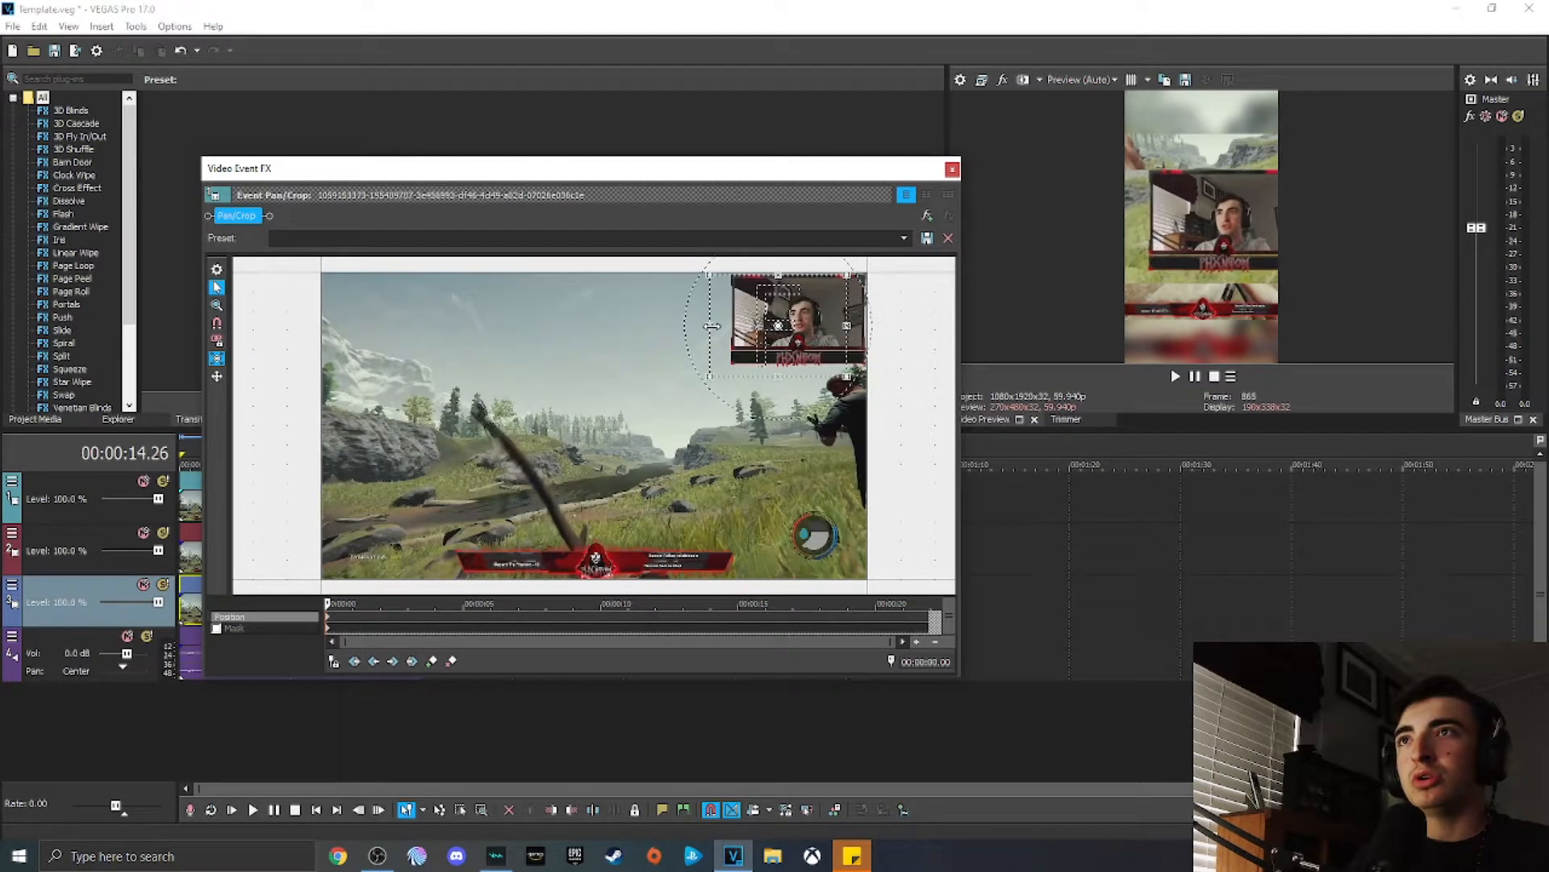
pyautogui.moveTo(781, 375); pyautogui.dragTo(810, 328)
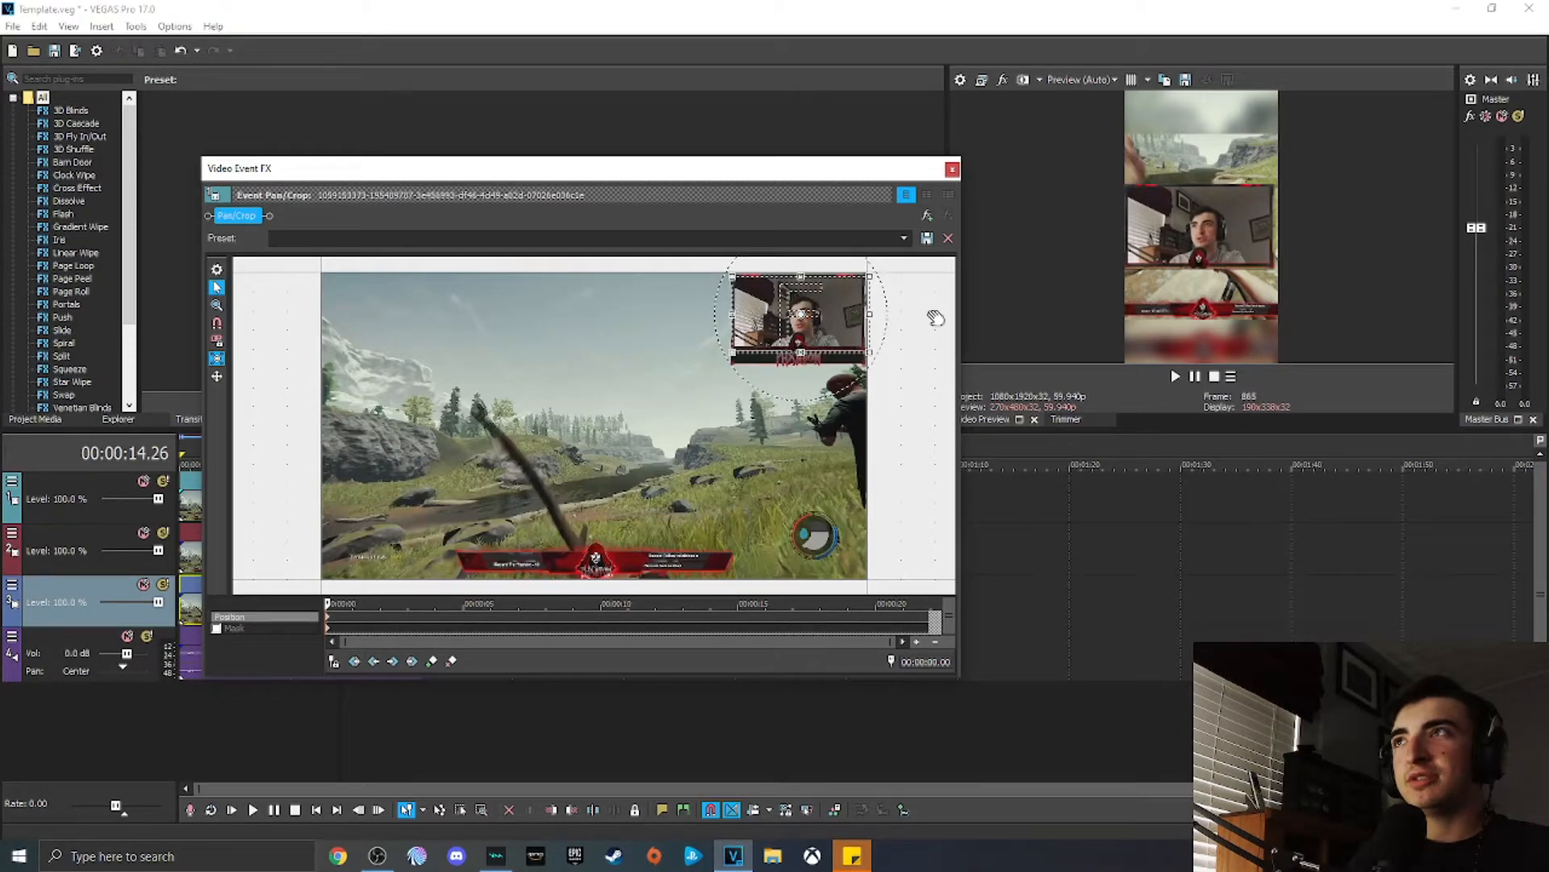
# Step: Enable the mask and draw an elliptical mask around the webcam face, then close Pan/Crop
pyautogui.click(217, 629)
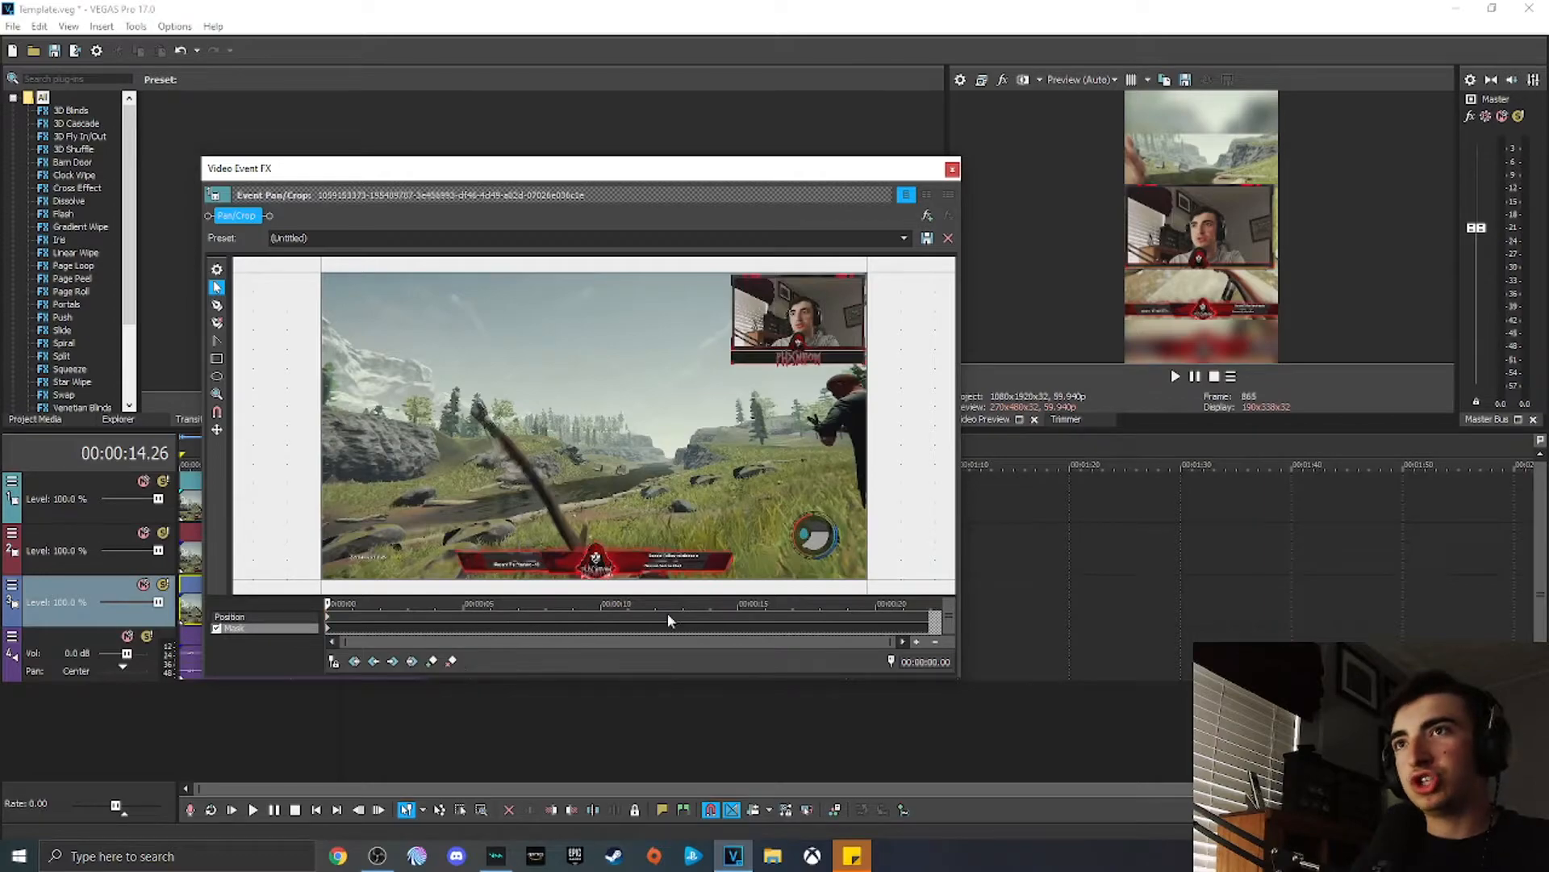
pyautogui.moveTo(787, 300); pyautogui.dragTo(795, 297)
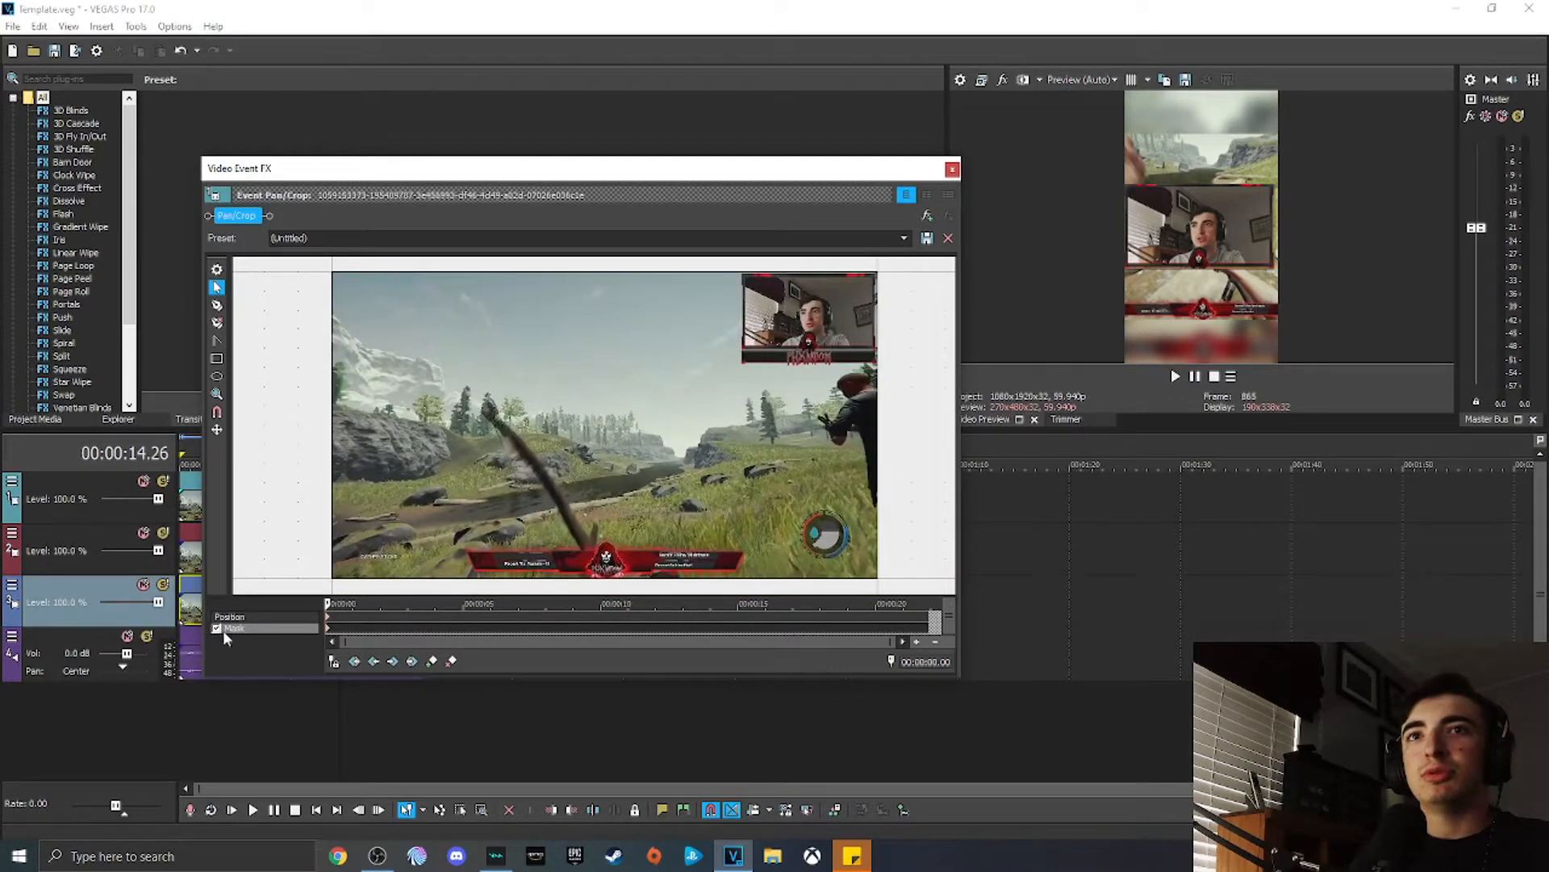
pyautogui.moveTo(797, 319); pyautogui.dragTo(800, 316)
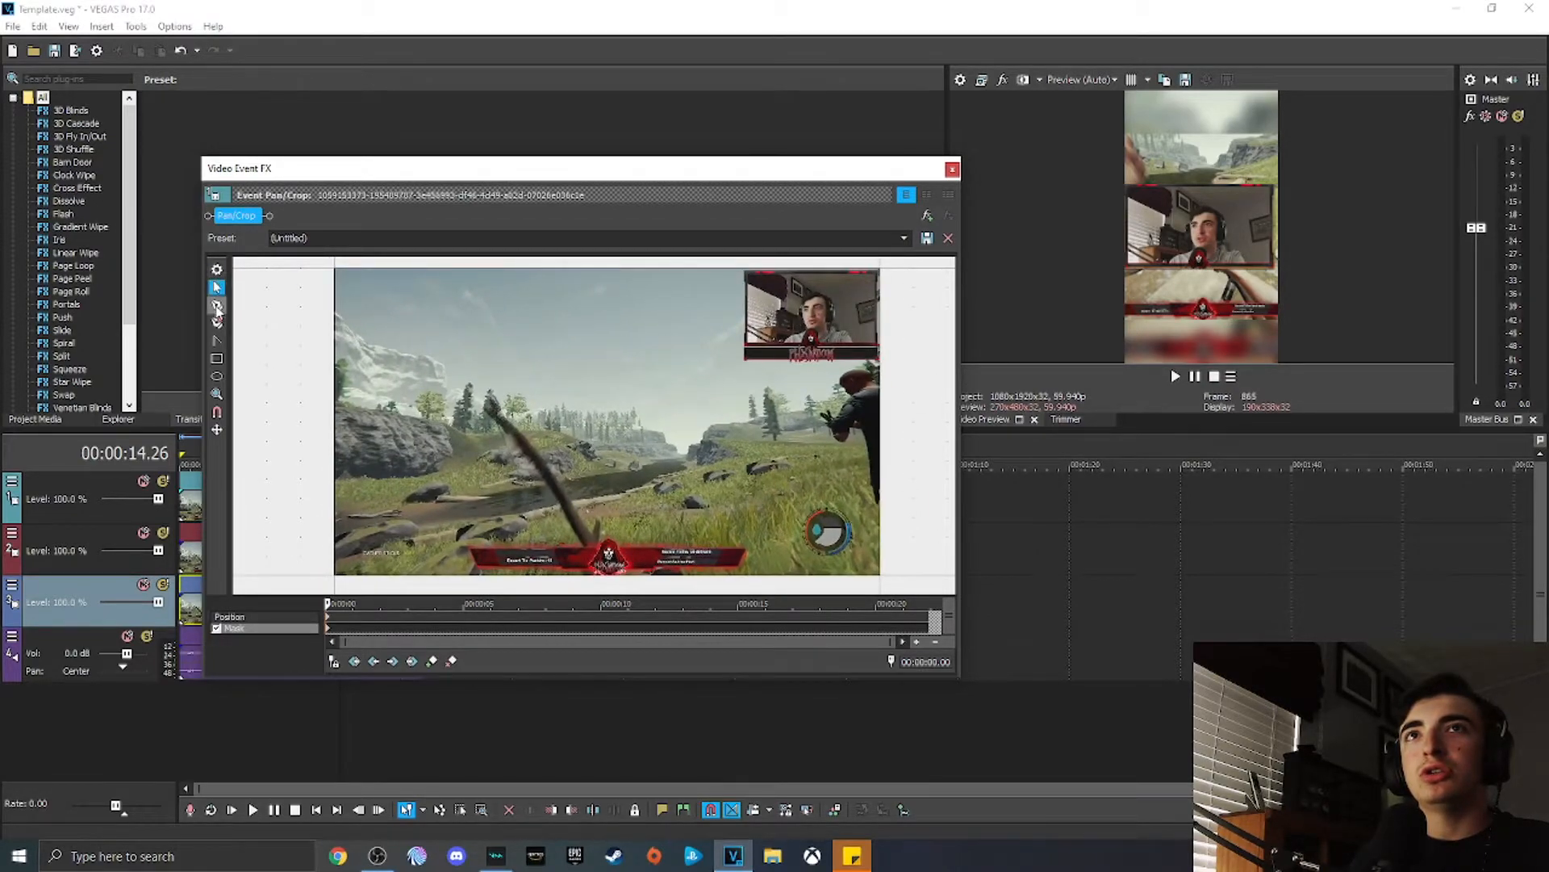
pyautogui.click(216, 376)
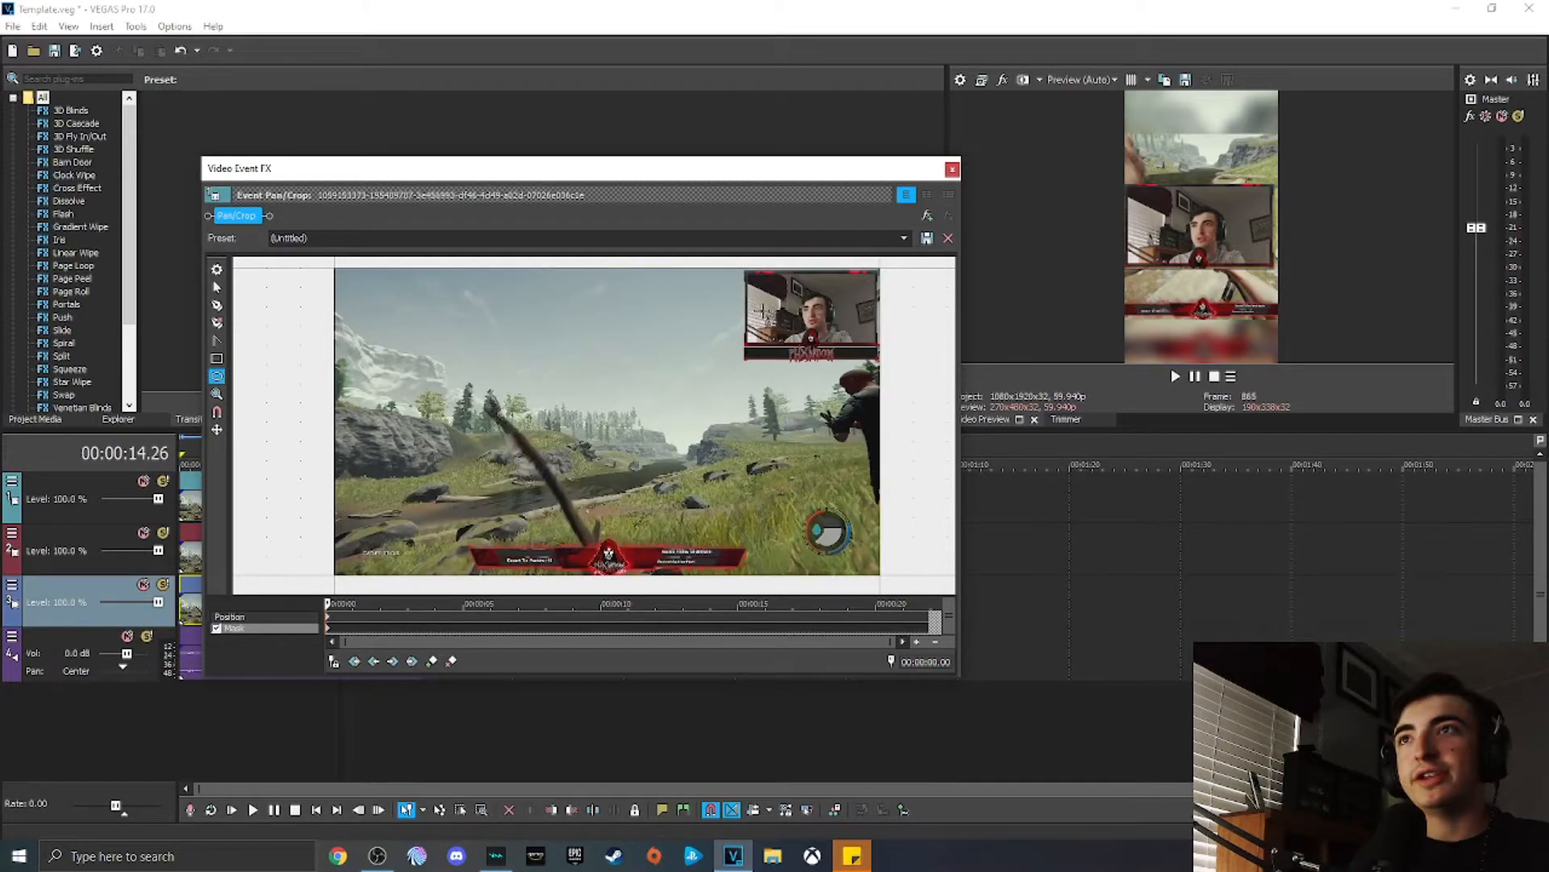
pyautogui.moveTo(797, 289); pyautogui.dragTo(851, 339)
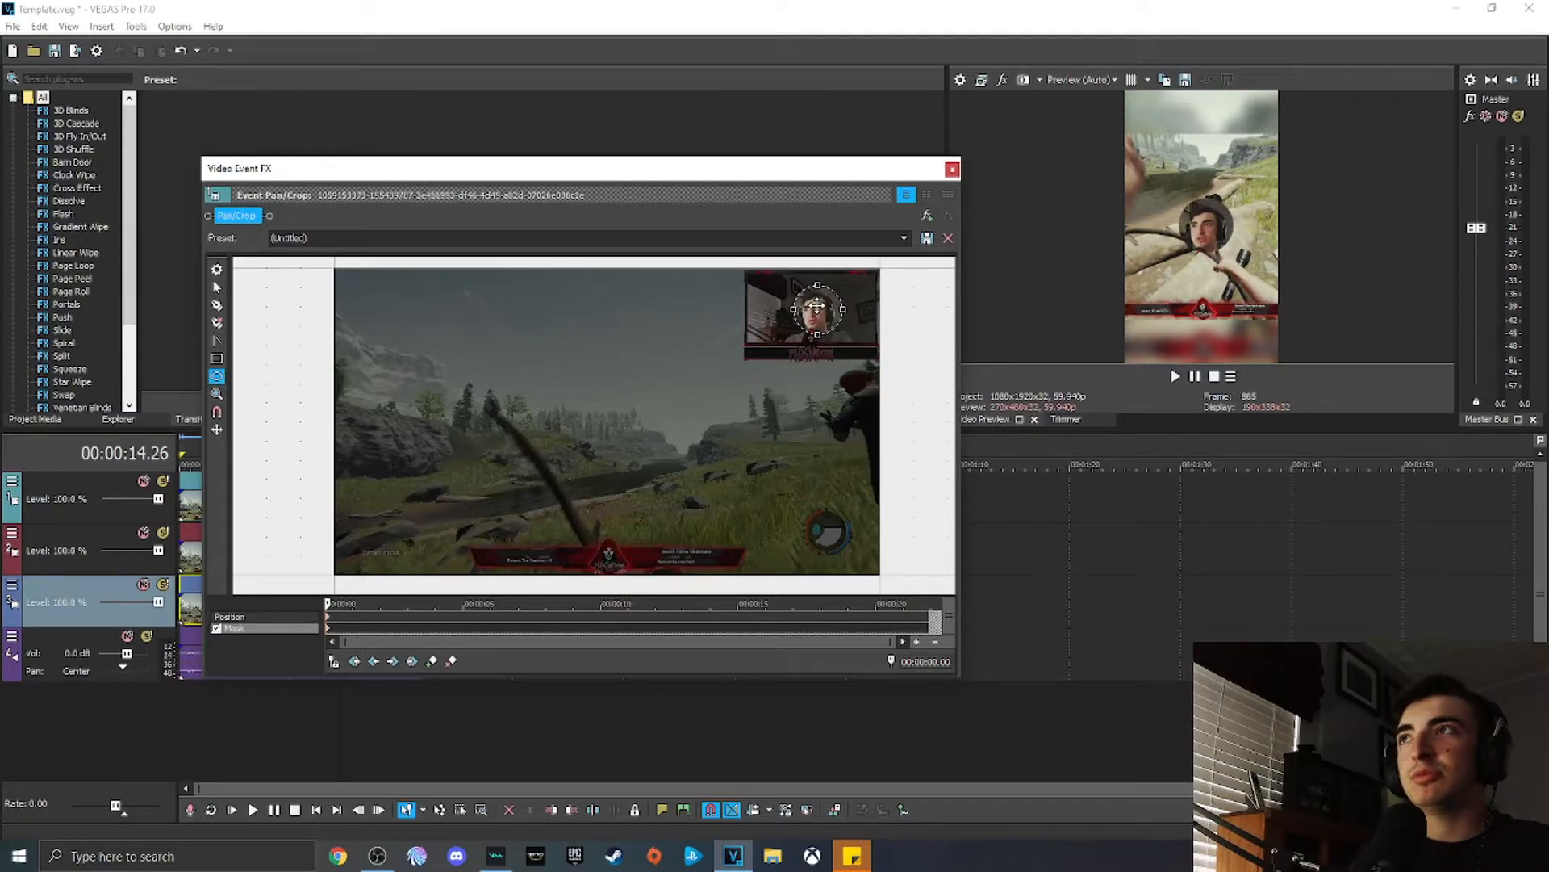
pyautogui.click(816, 308)
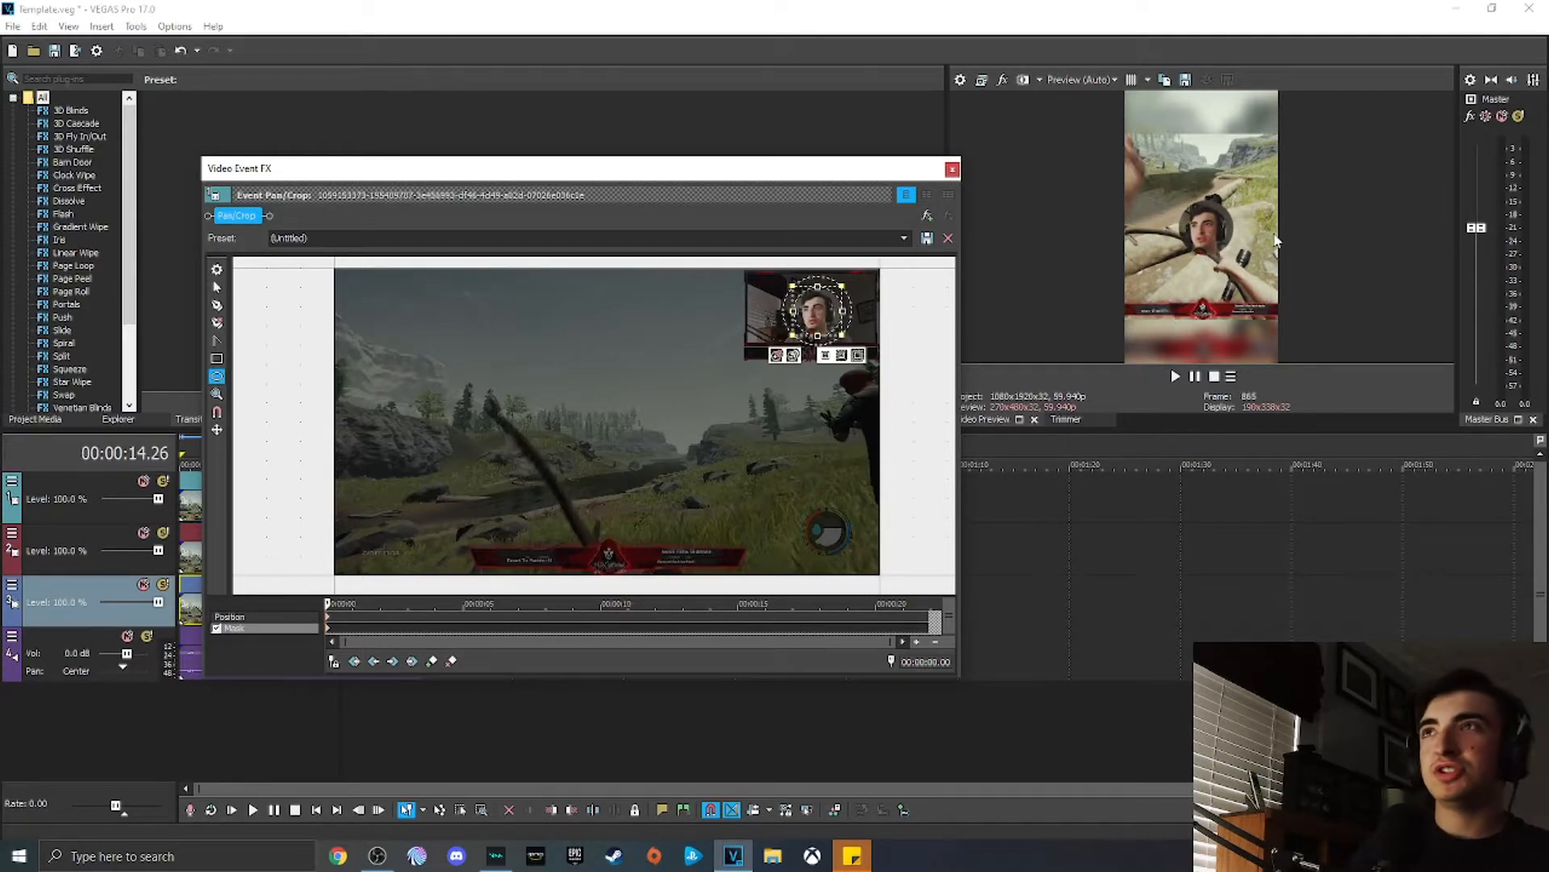
pyautogui.press('Escape')
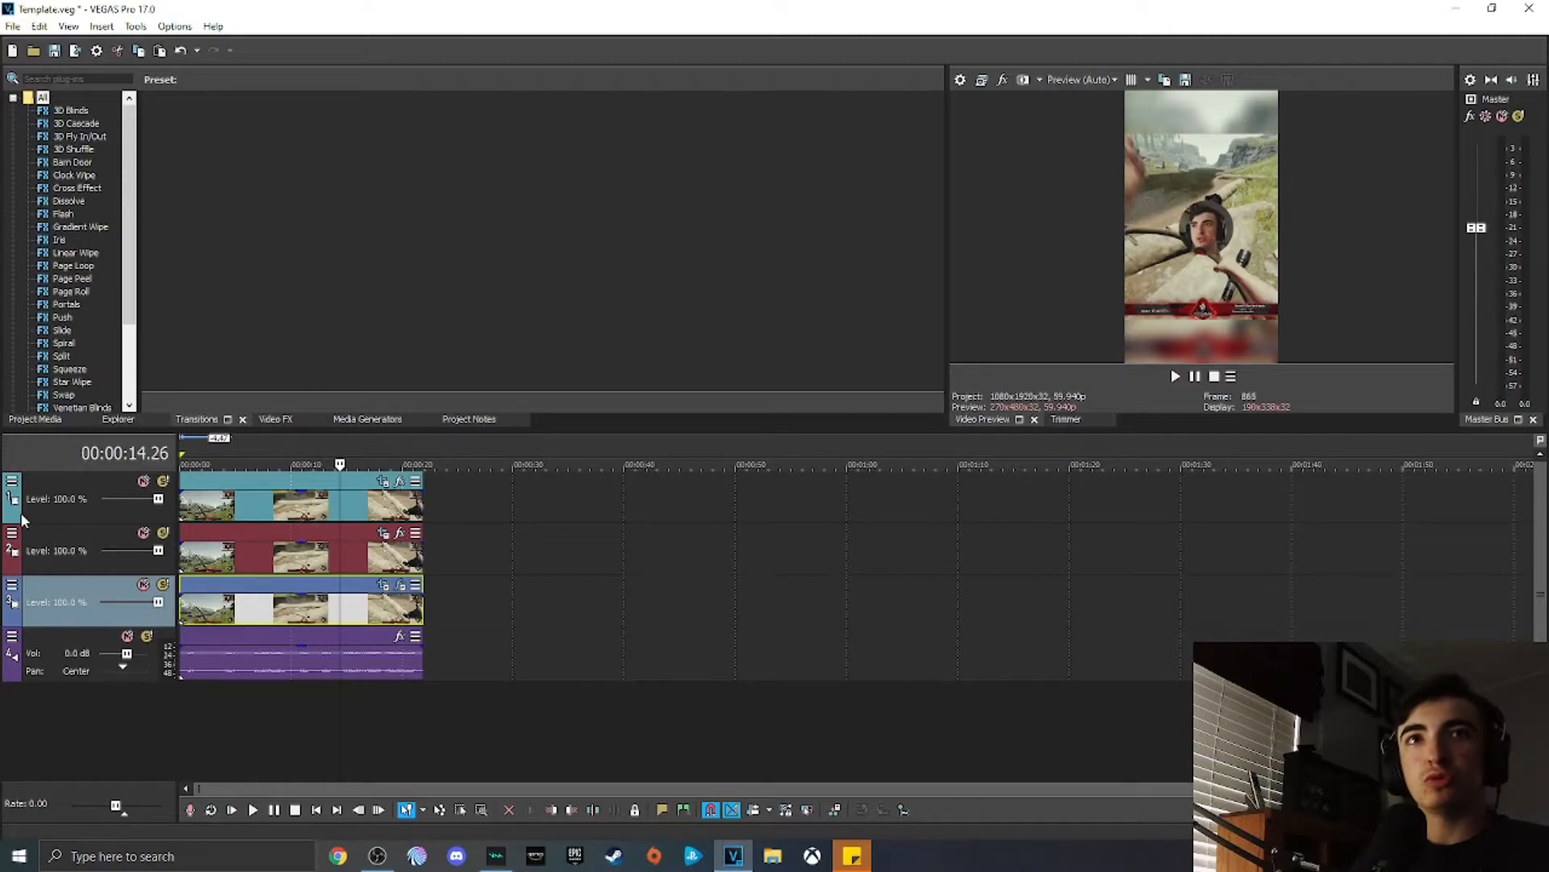
# Step: Open Track Motion for the top track and move the circular webcam up near the top of the frame
pyautogui.click(14, 481)
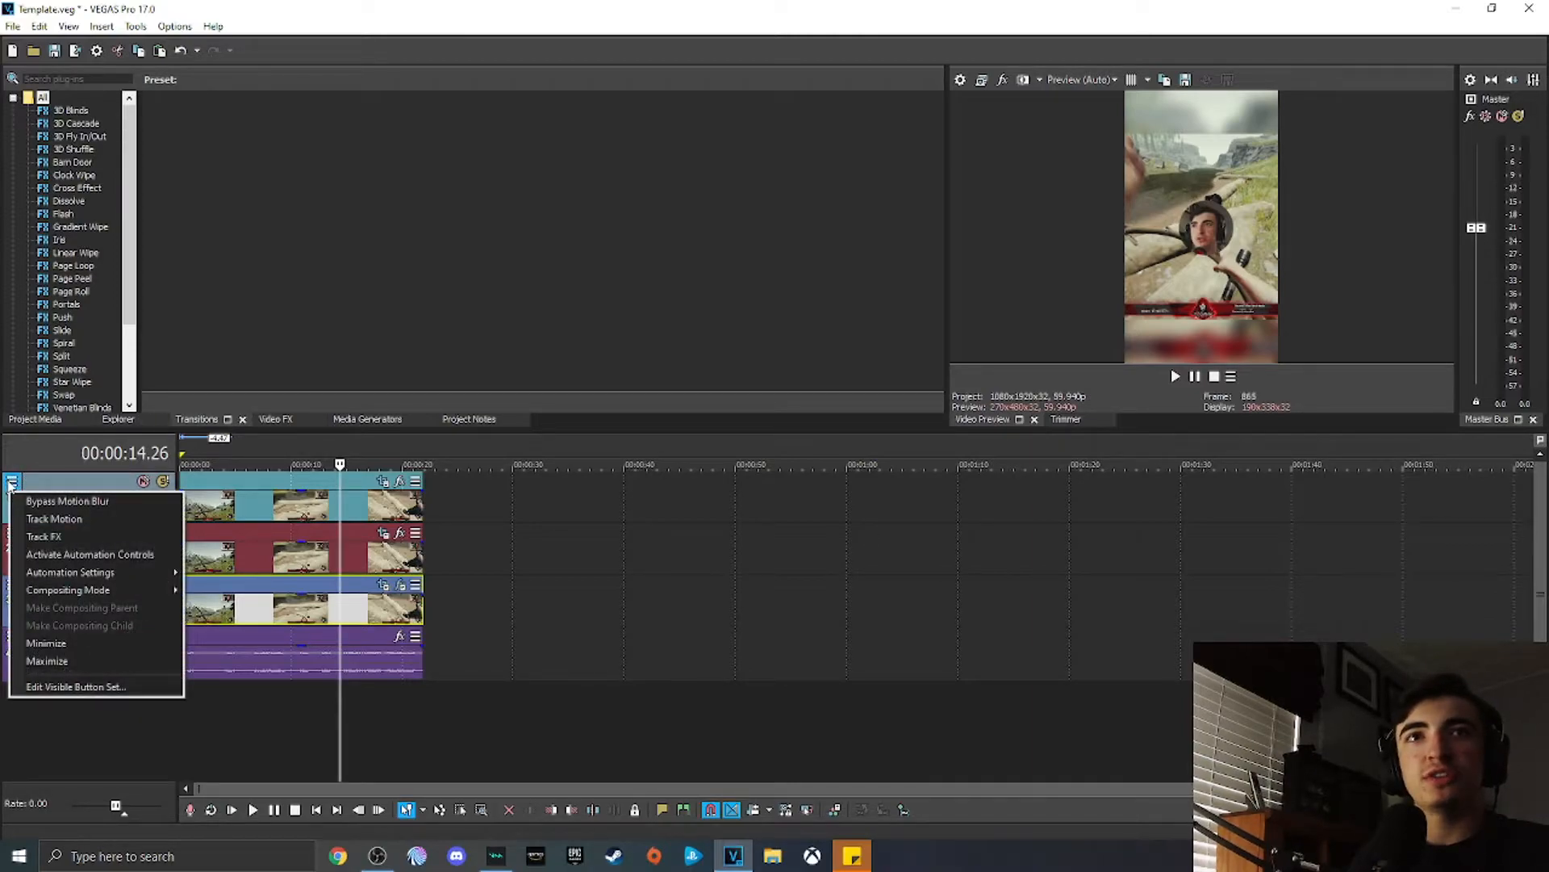
pyautogui.click(40, 521)
pyautogui.moveTo(676, 446); pyautogui.dragTo(890, 713)
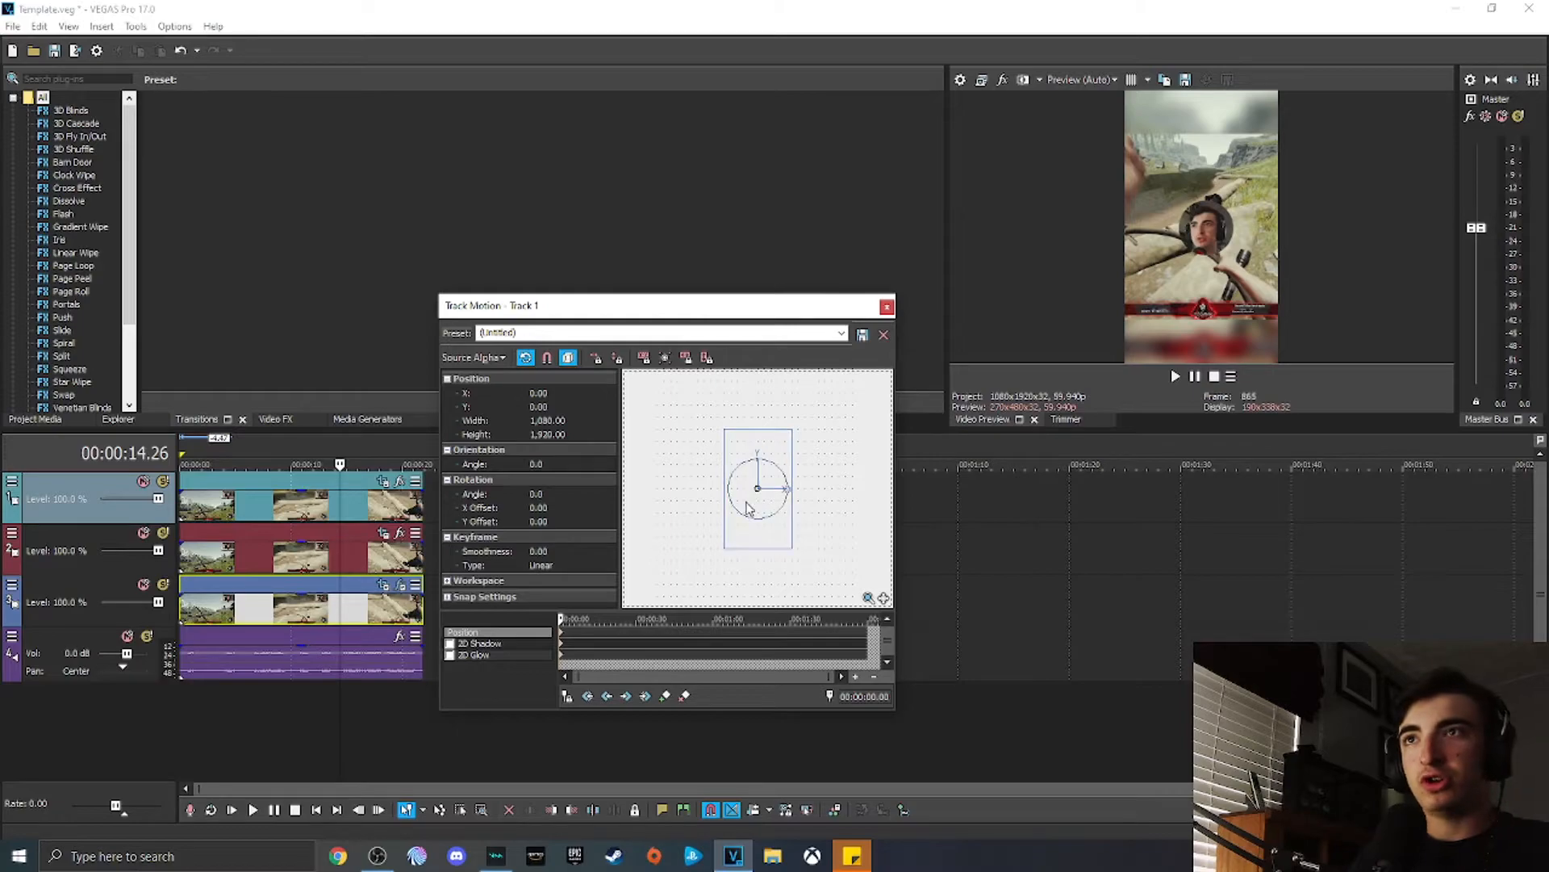
pyautogui.moveTo(757, 500)
pyautogui.mouseDown()
pyautogui.moveTo(843, 468)
pyautogui.moveTo(840, 447)
pyautogui.moveTo(844, 466)
pyautogui.mouseUp()
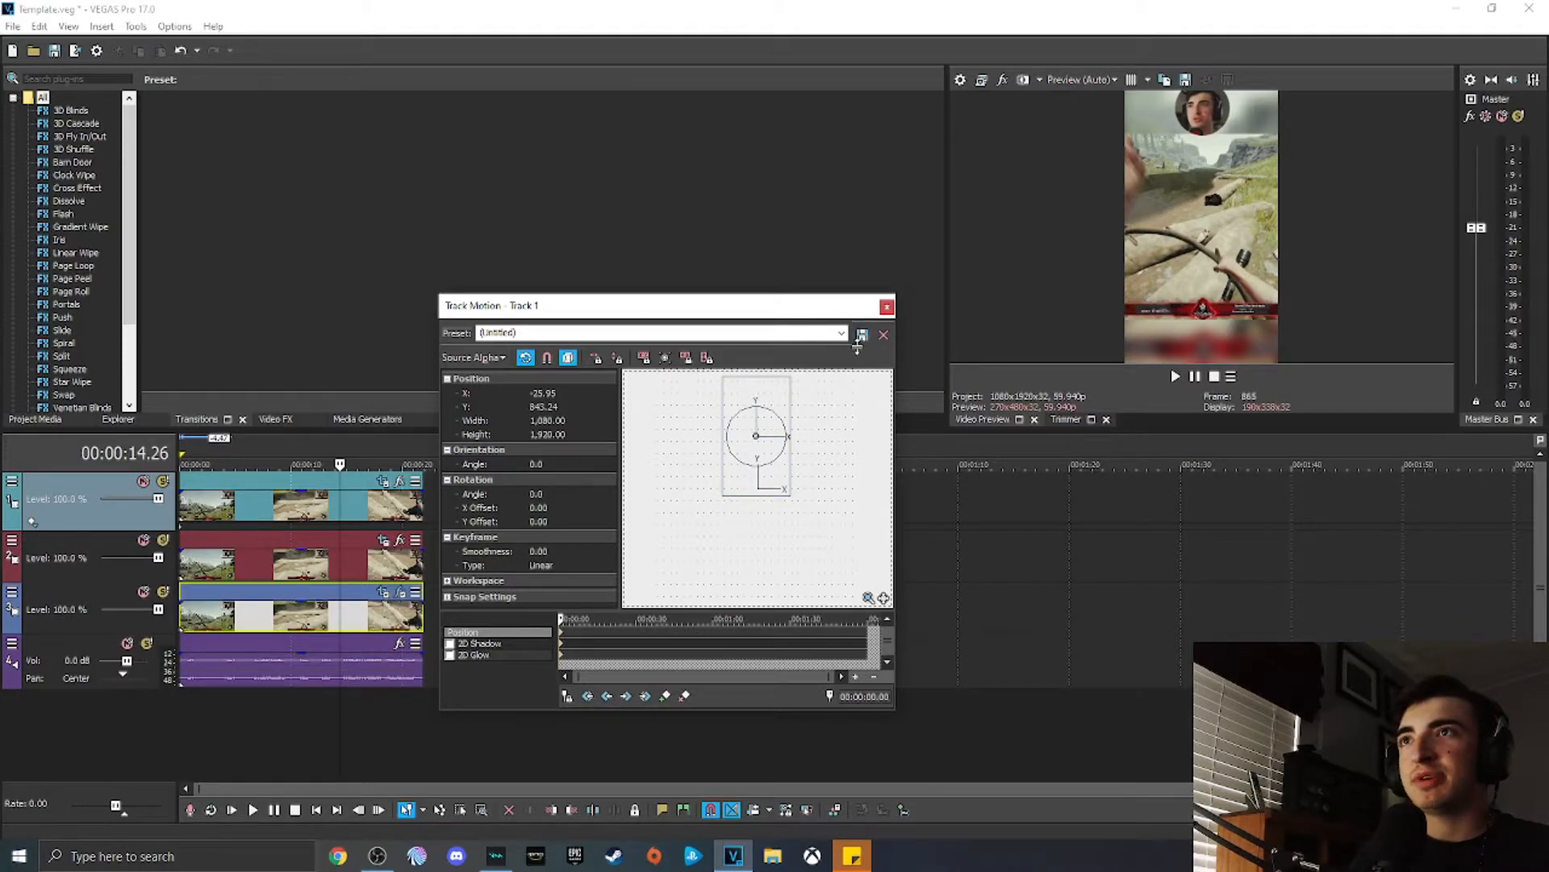
# Step: Close Track Motion and move the playhead along the timeline to review the vertical composition
pyautogui.click(887, 308)
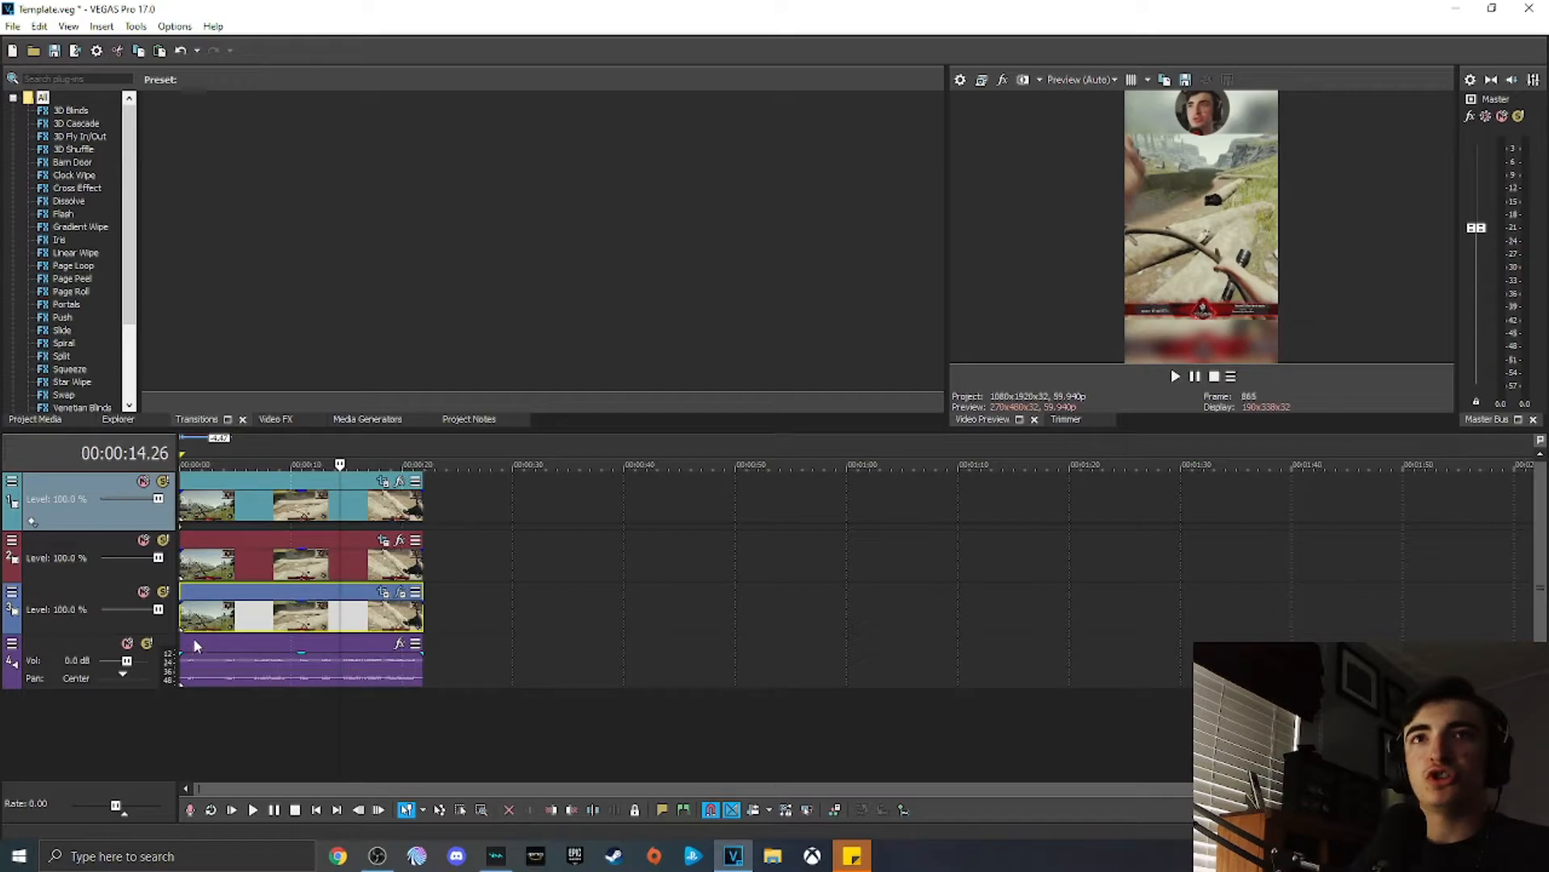
pyautogui.moveTo(334, 445); pyautogui.dragTo(425, 452)
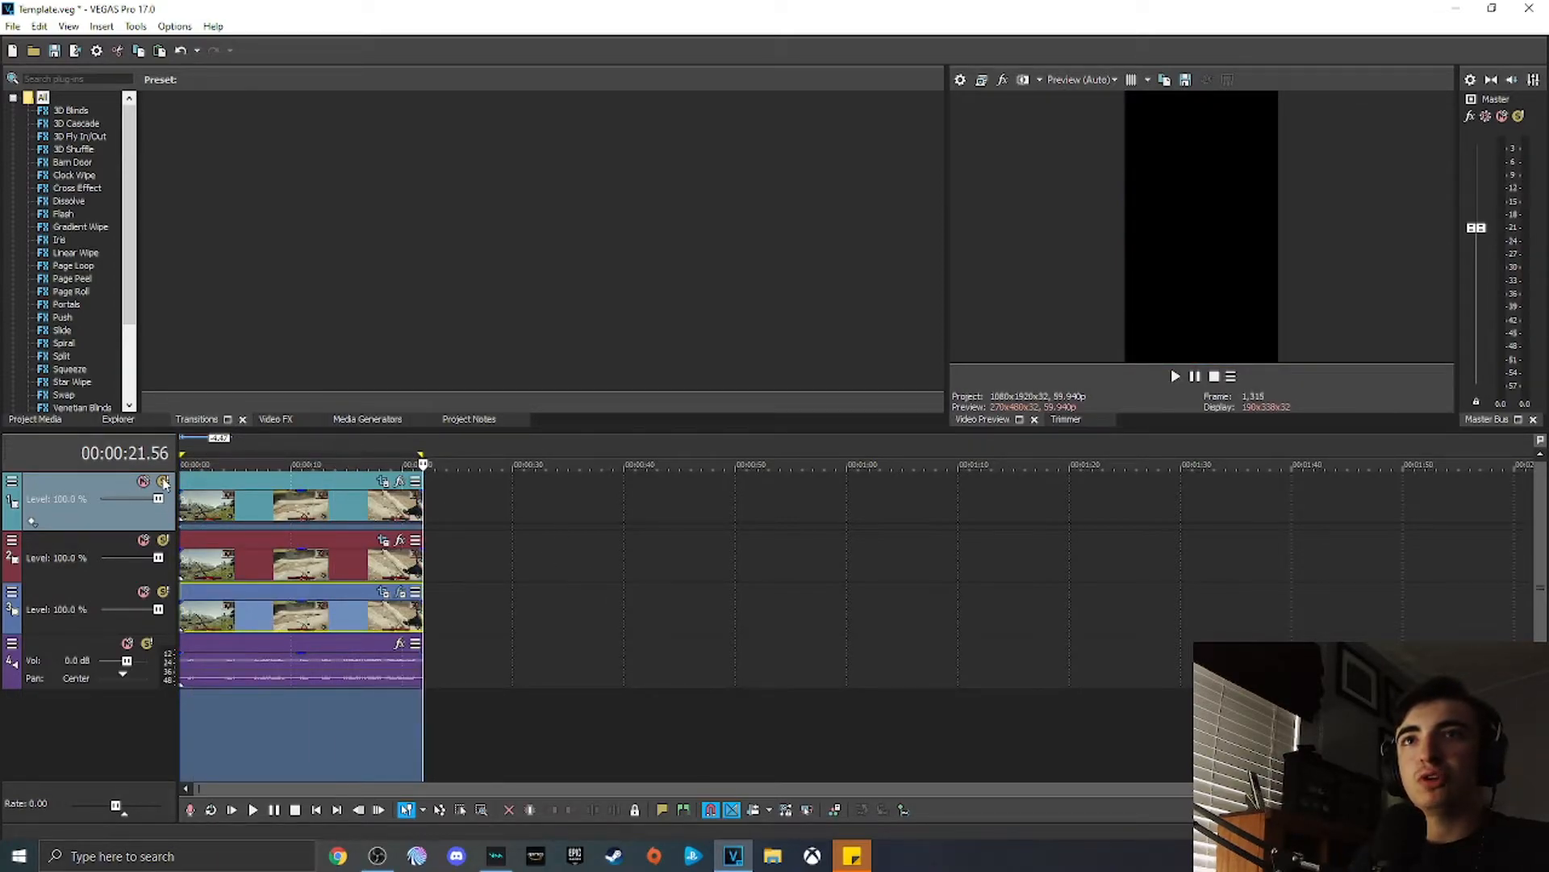
pyautogui.click(301, 461)
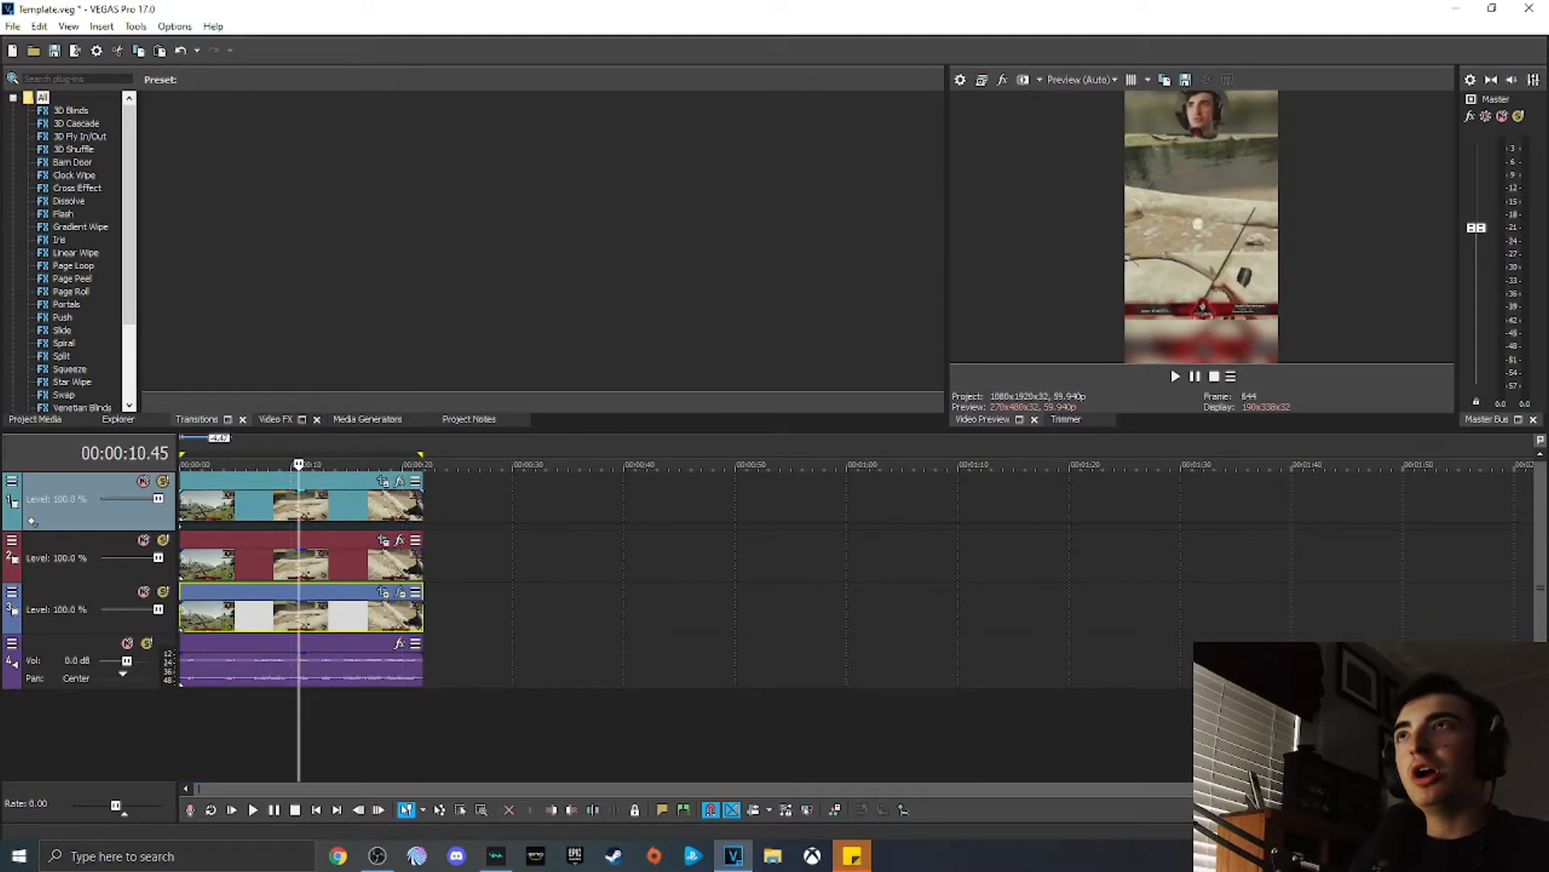
# Step: Open Render As and select the MAGIX AVC/AAC MP4 format
pyautogui.click(14, 27)
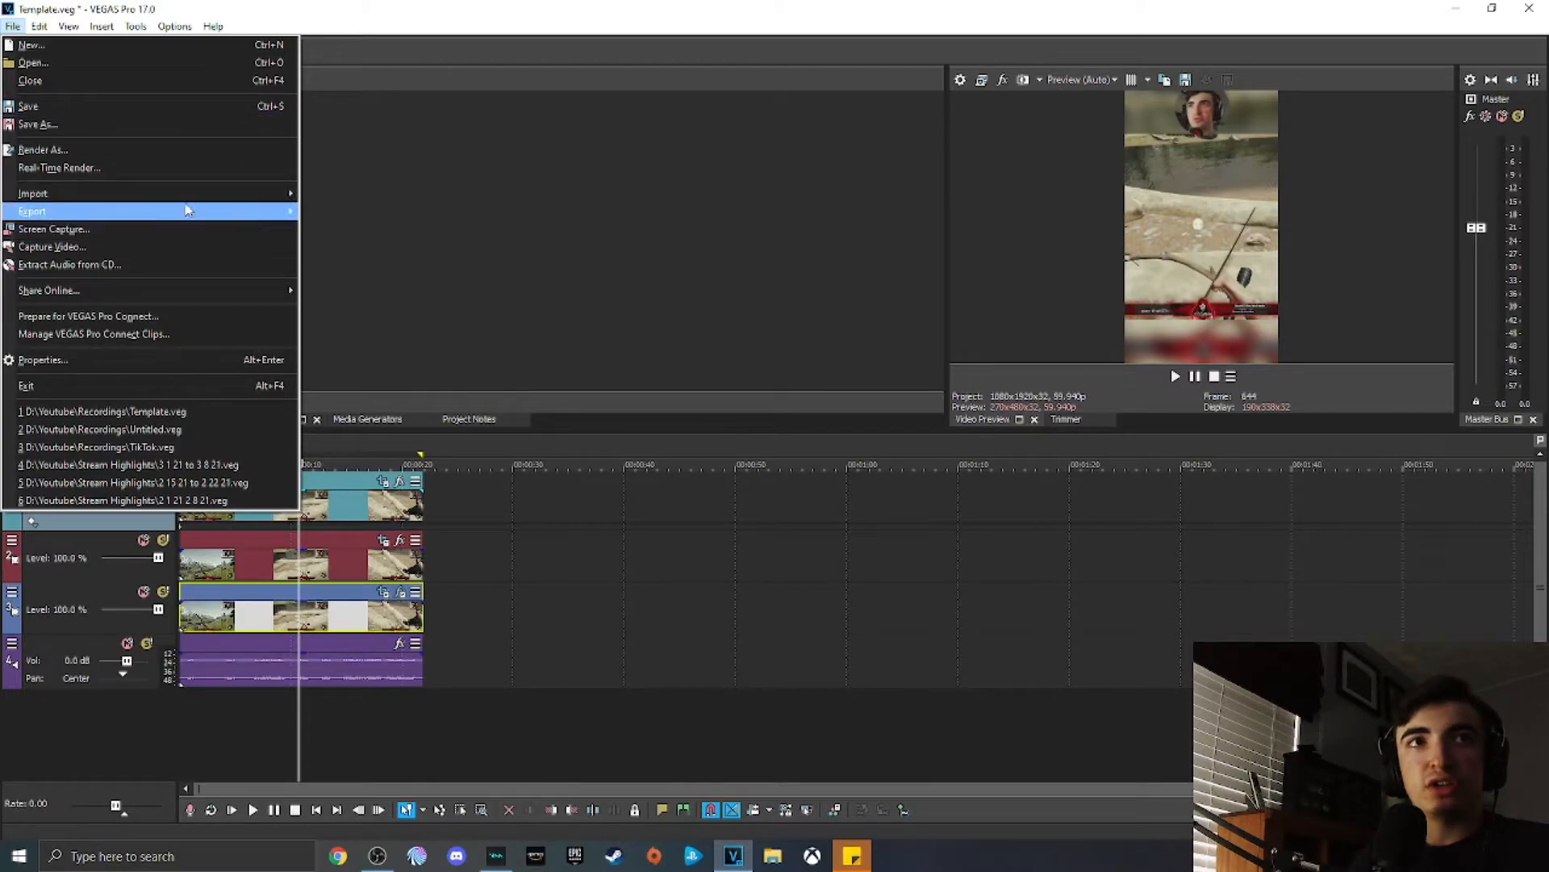
pyautogui.click(84, 156)
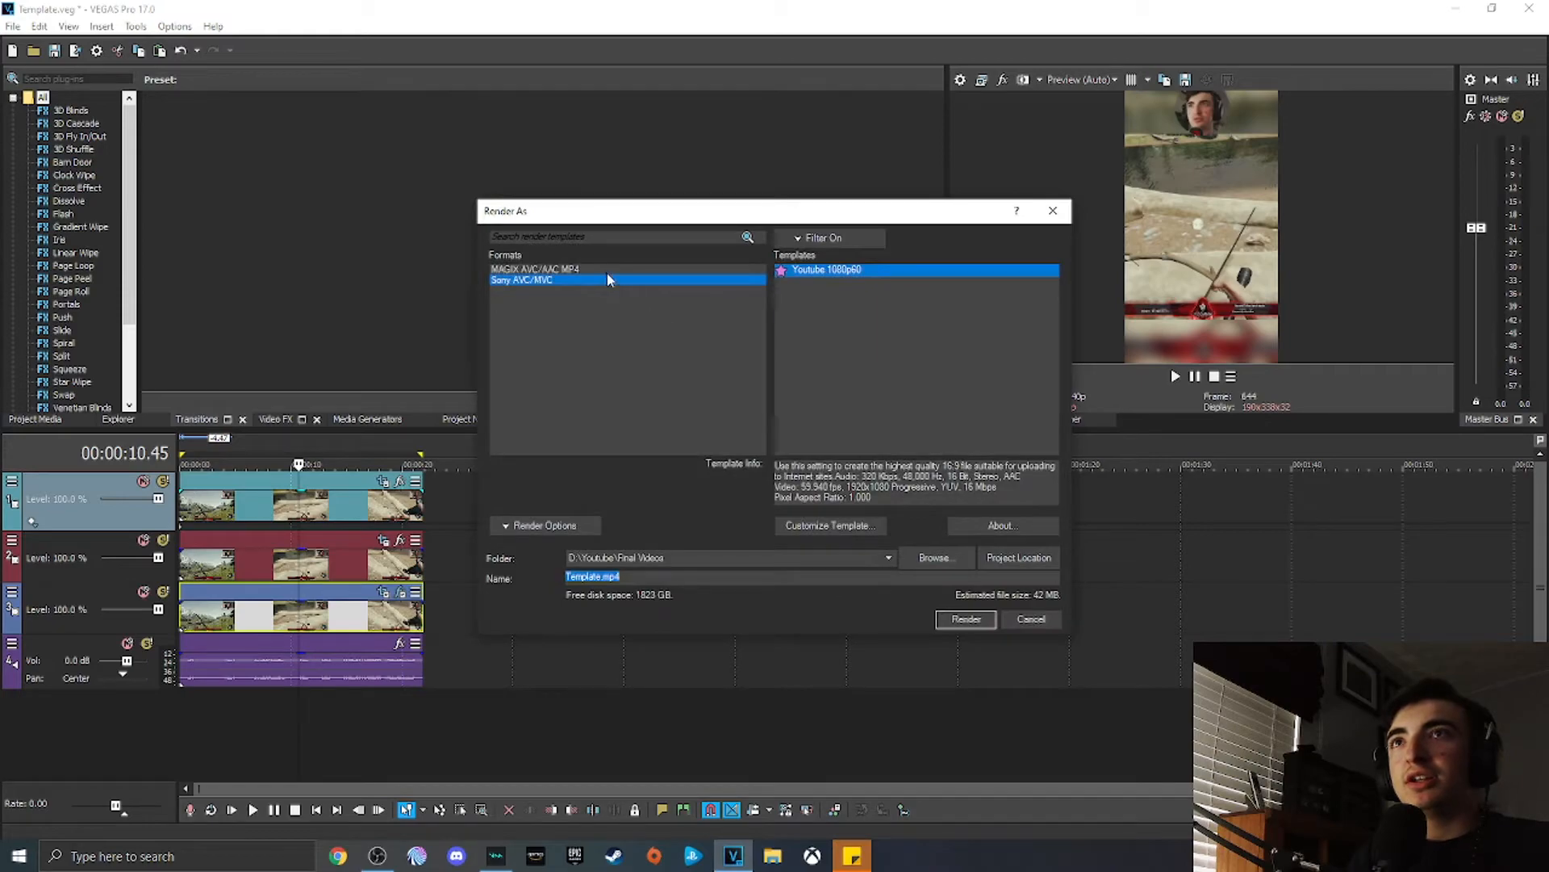
pyautogui.click(598, 269)
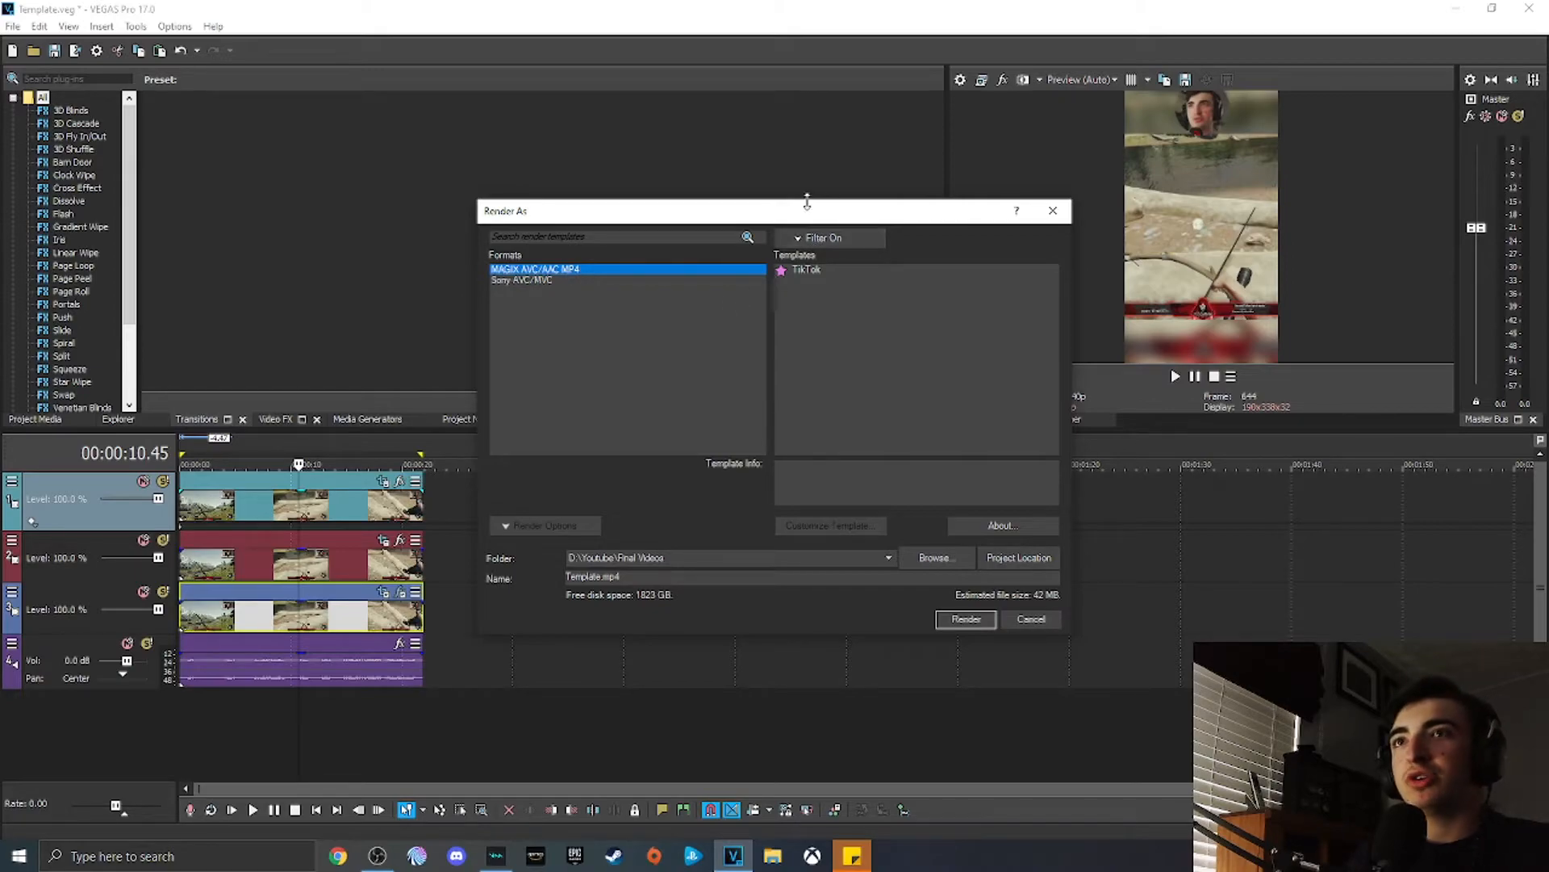
# Step: Turn off the favorites template filter and browse the full list of MAGIX AVC/AAC MP4 templates
pyautogui.click(816, 236)
pyautogui.click(818, 255)
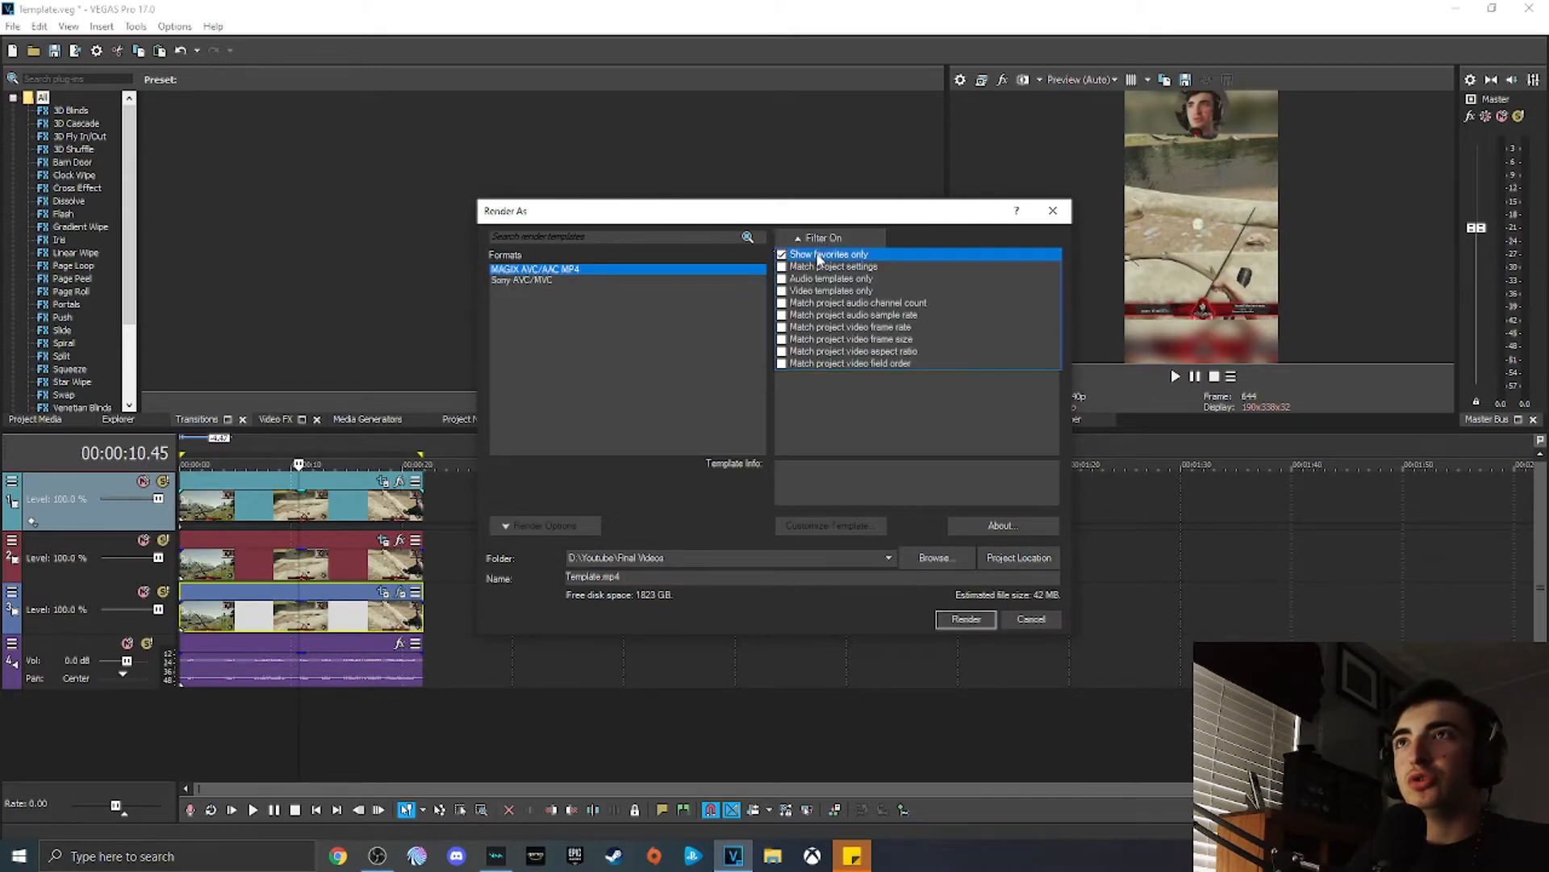
pyautogui.click(668, 531)
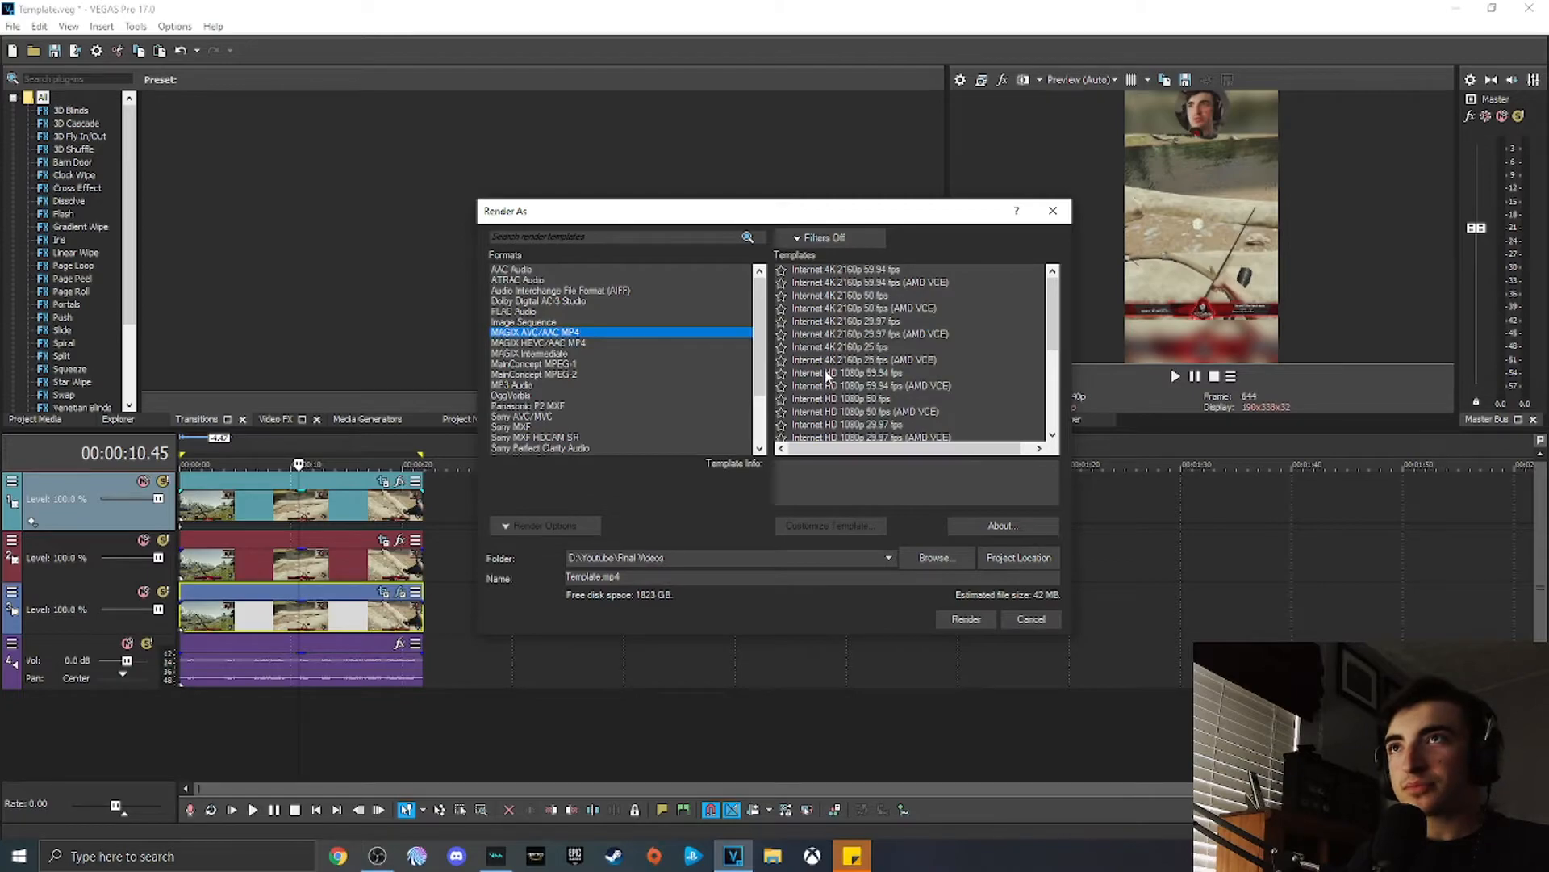
pyautogui.scroll(-5, 852, 407)
pyautogui.scroll(3, 854, 412)
pyautogui.scroll(1, 860, 413)
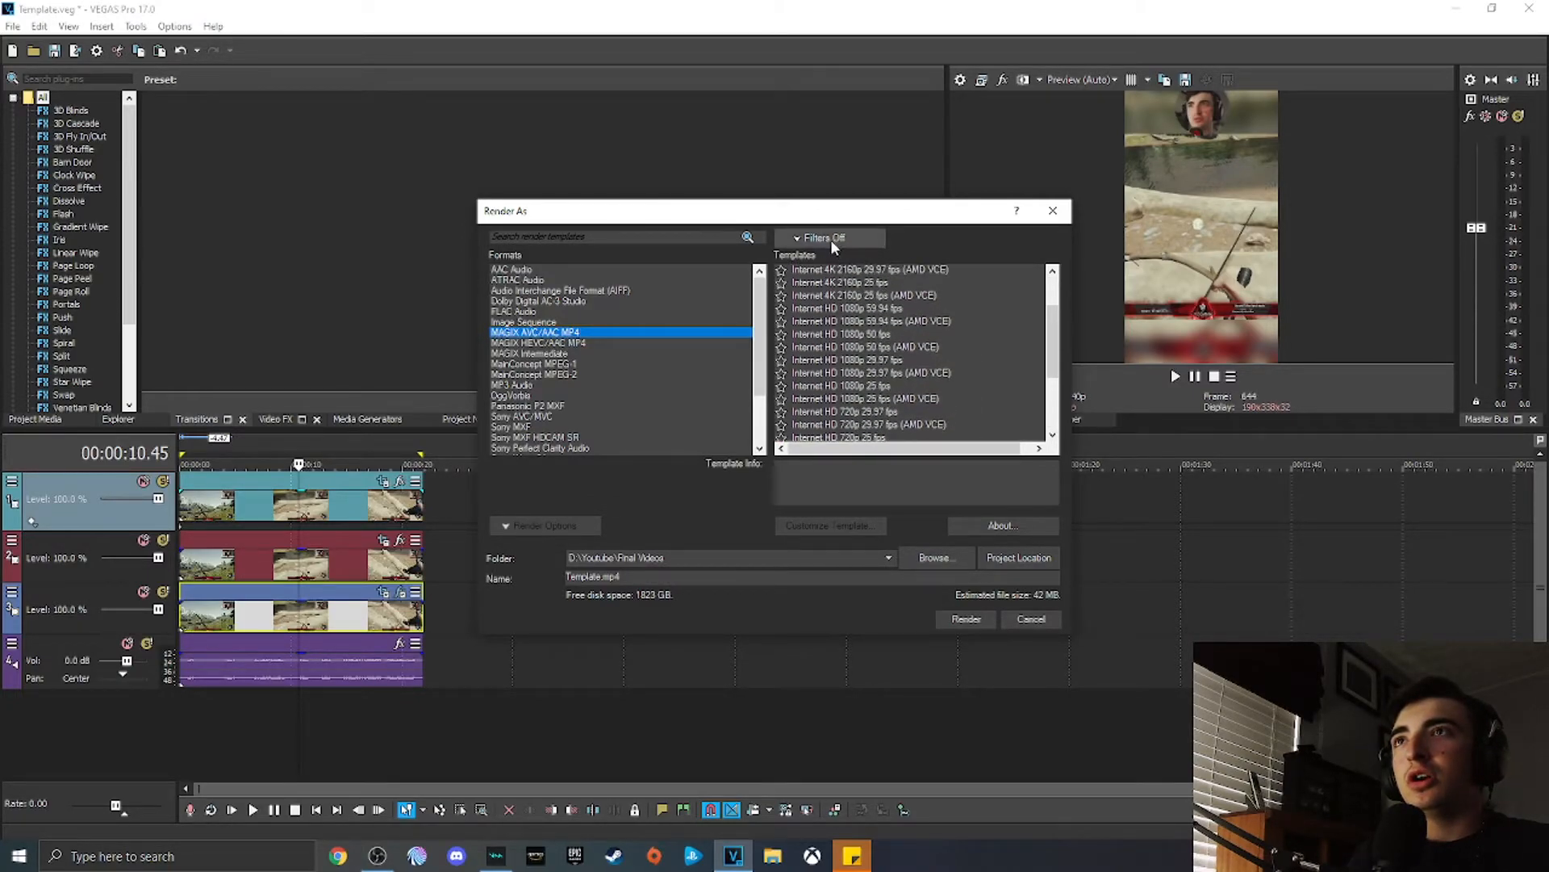
# Step: Show favorite templates only, select the TikTok template and open its custom settings to inspect them
pyautogui.click(823, 237)
pyautogui.click(816, 257)
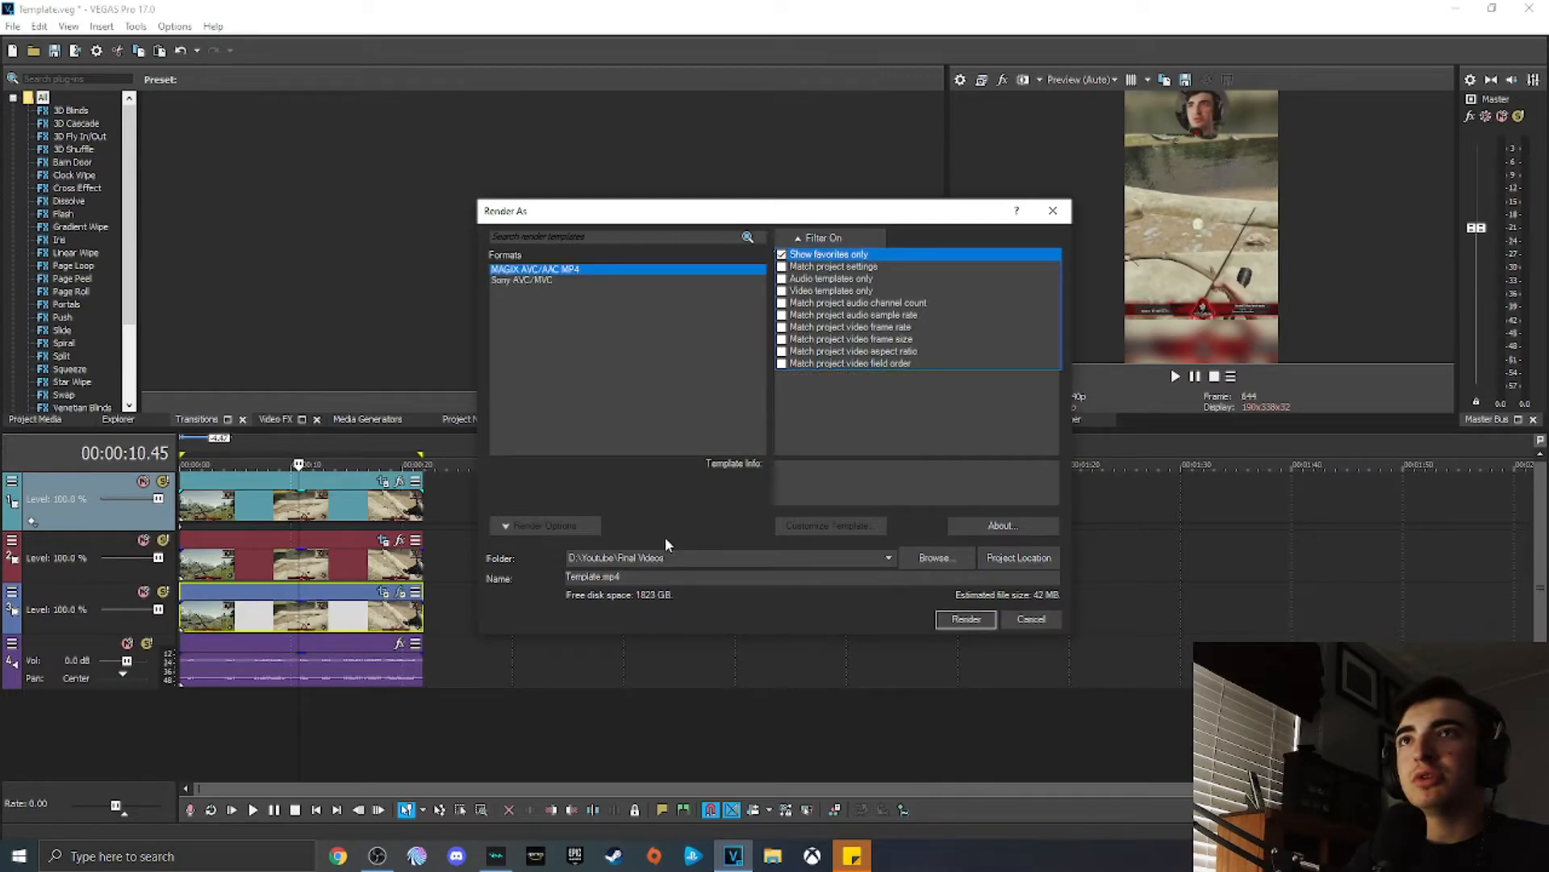
pyautogui.click(665, 537)
pyautogui.click(823, 276)
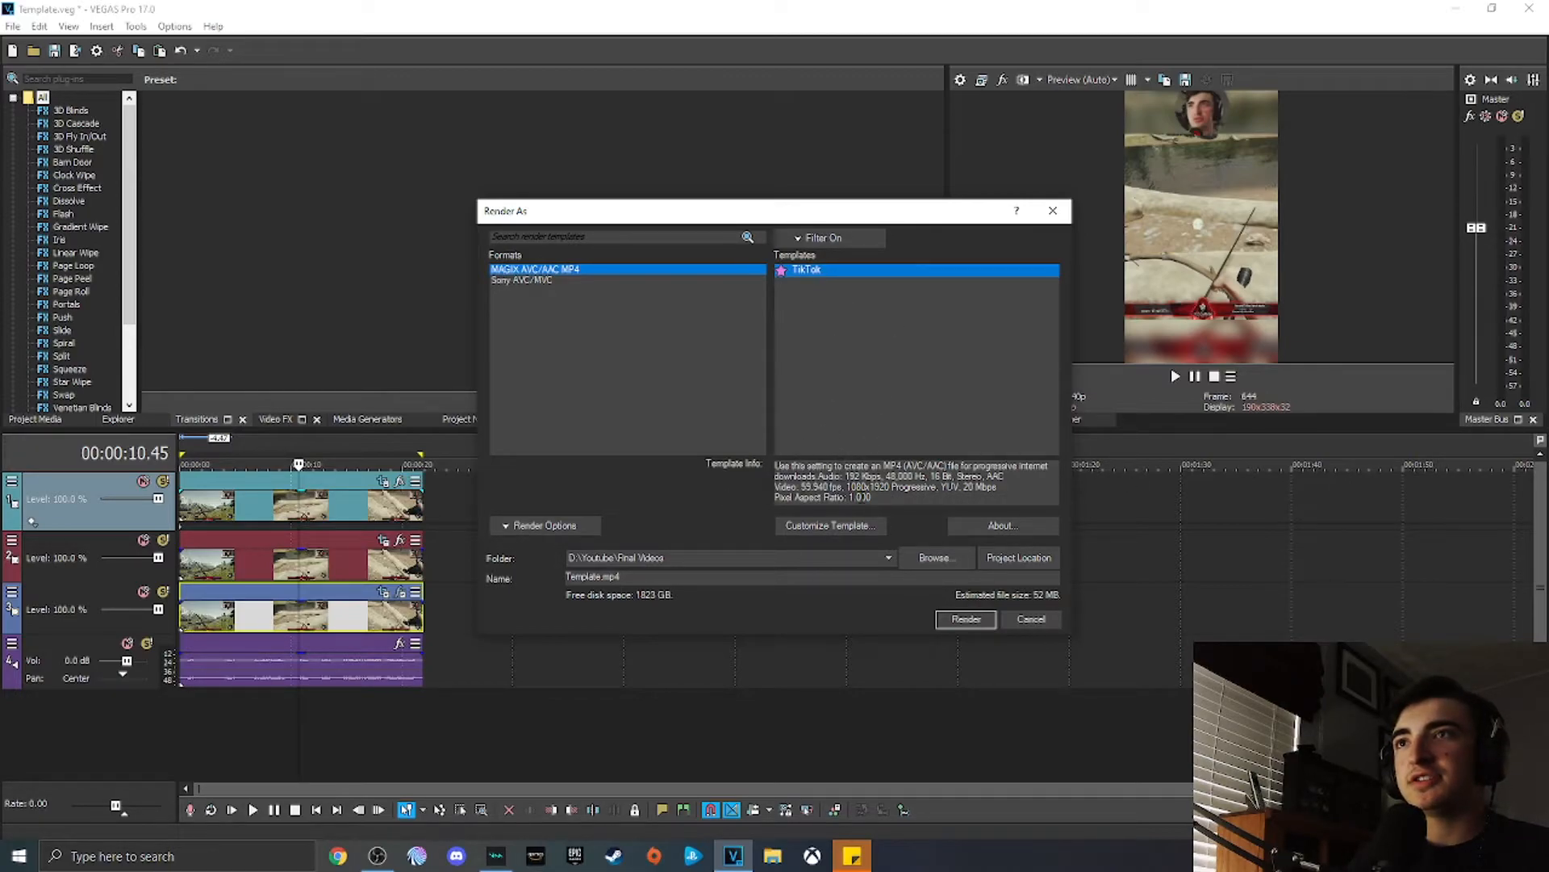
pyautogui.click(857, 526)
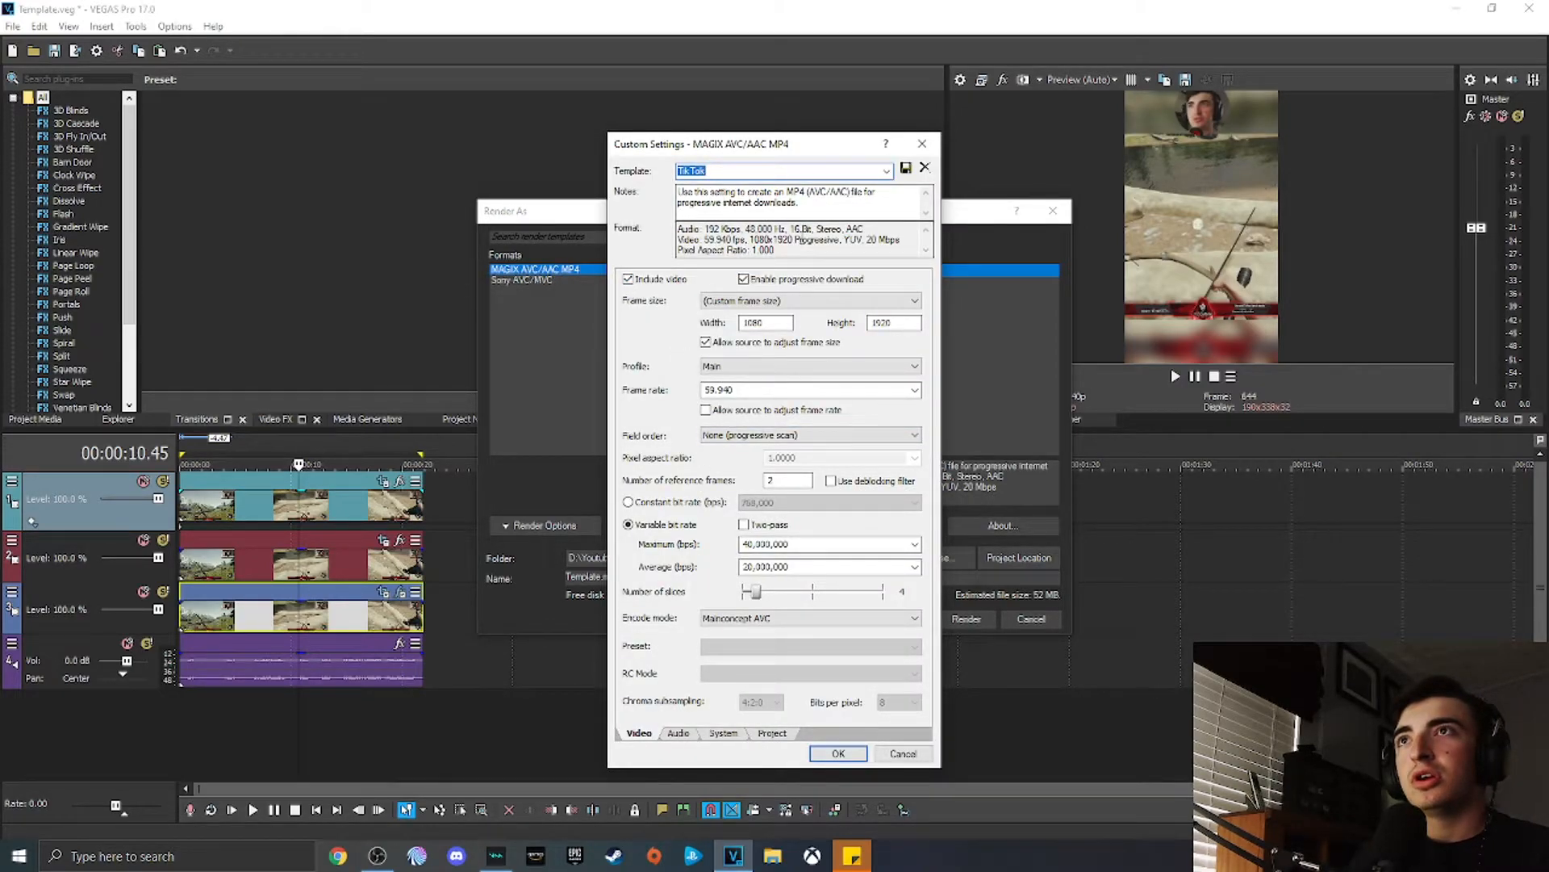
pyautogui.click(922, 144)
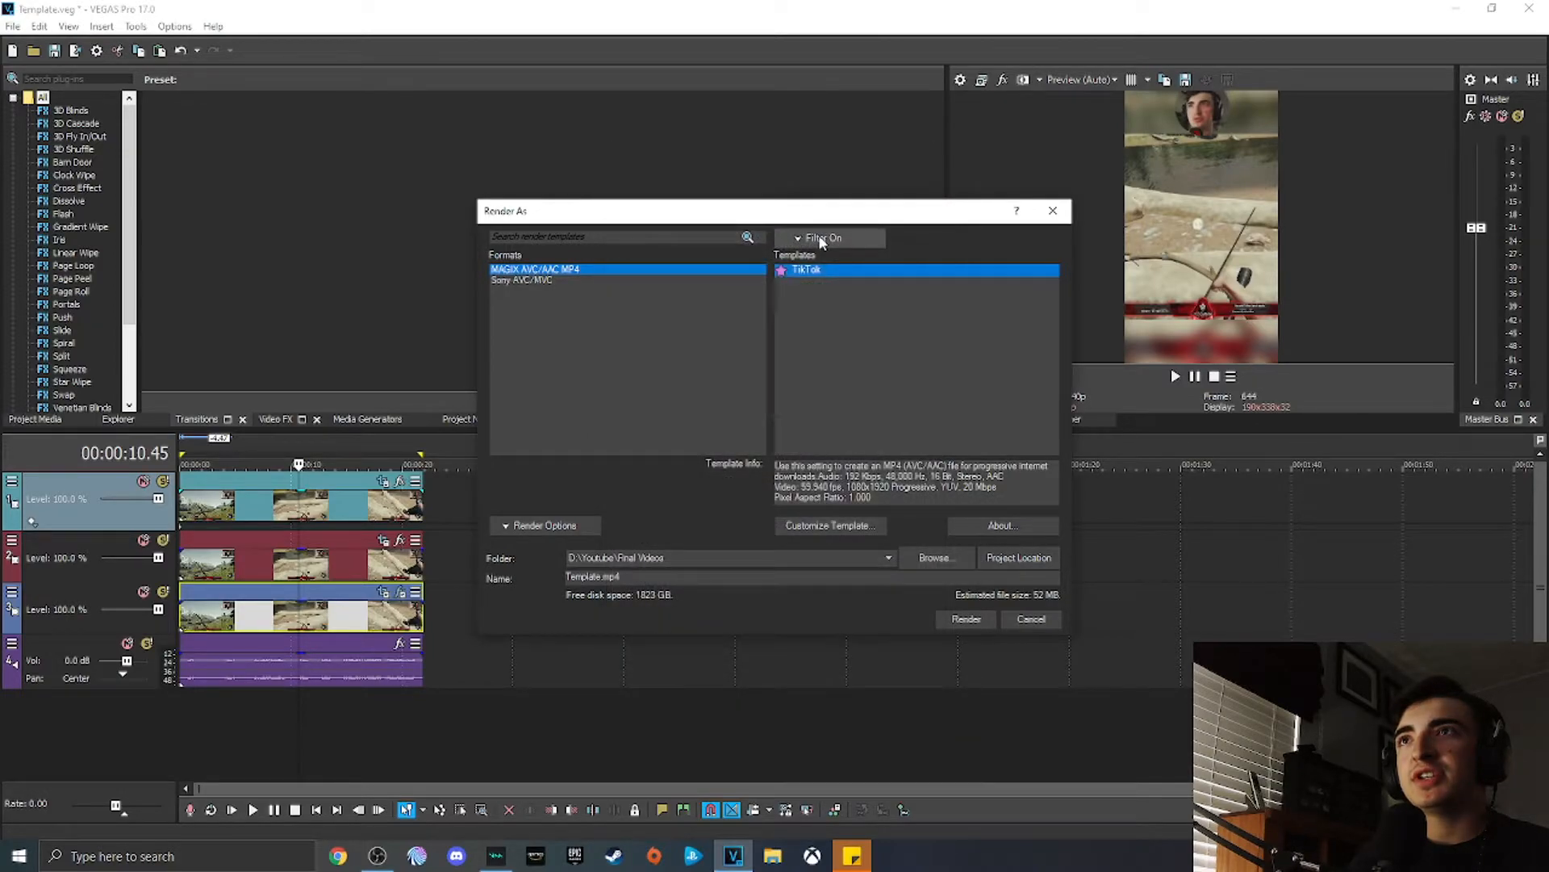
# Step: Toggle the favorites filter off and on while browsing templates, and reopen the TikTok template's custom settings
pyautogui.click(823, 237)
pyautogui.click(823, 255)
pyautogui.scroll(2, 880, 410)
pyautogui.scroll(1, 880, 403)
pyautogui.scroll(1, 867, 361)
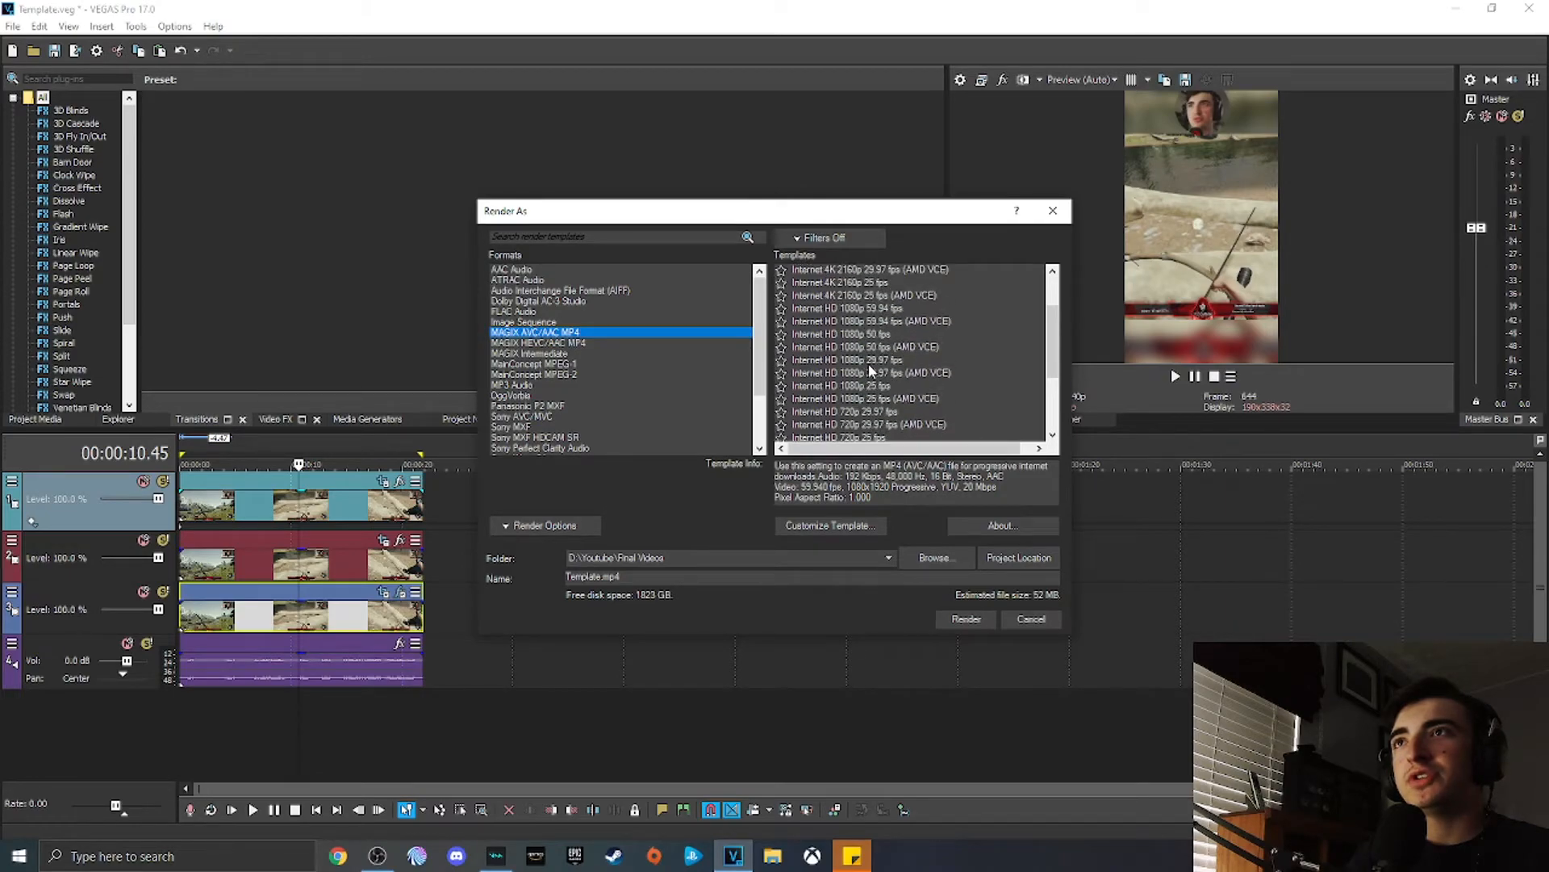
pyautogui.scroll(1, 866, 376)
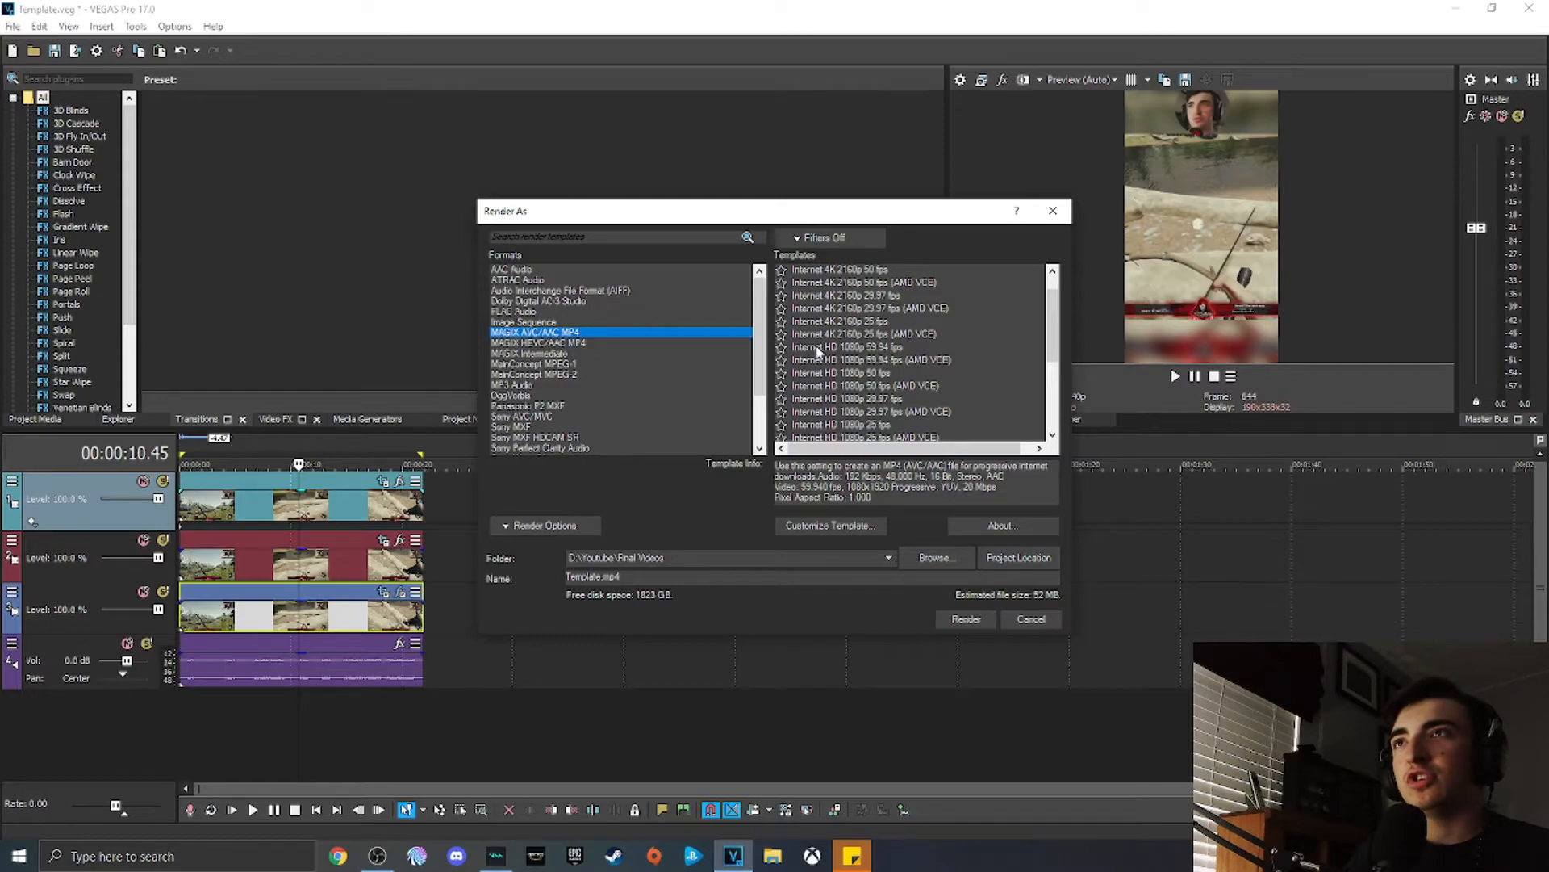
pyautogui.click(837, 239)
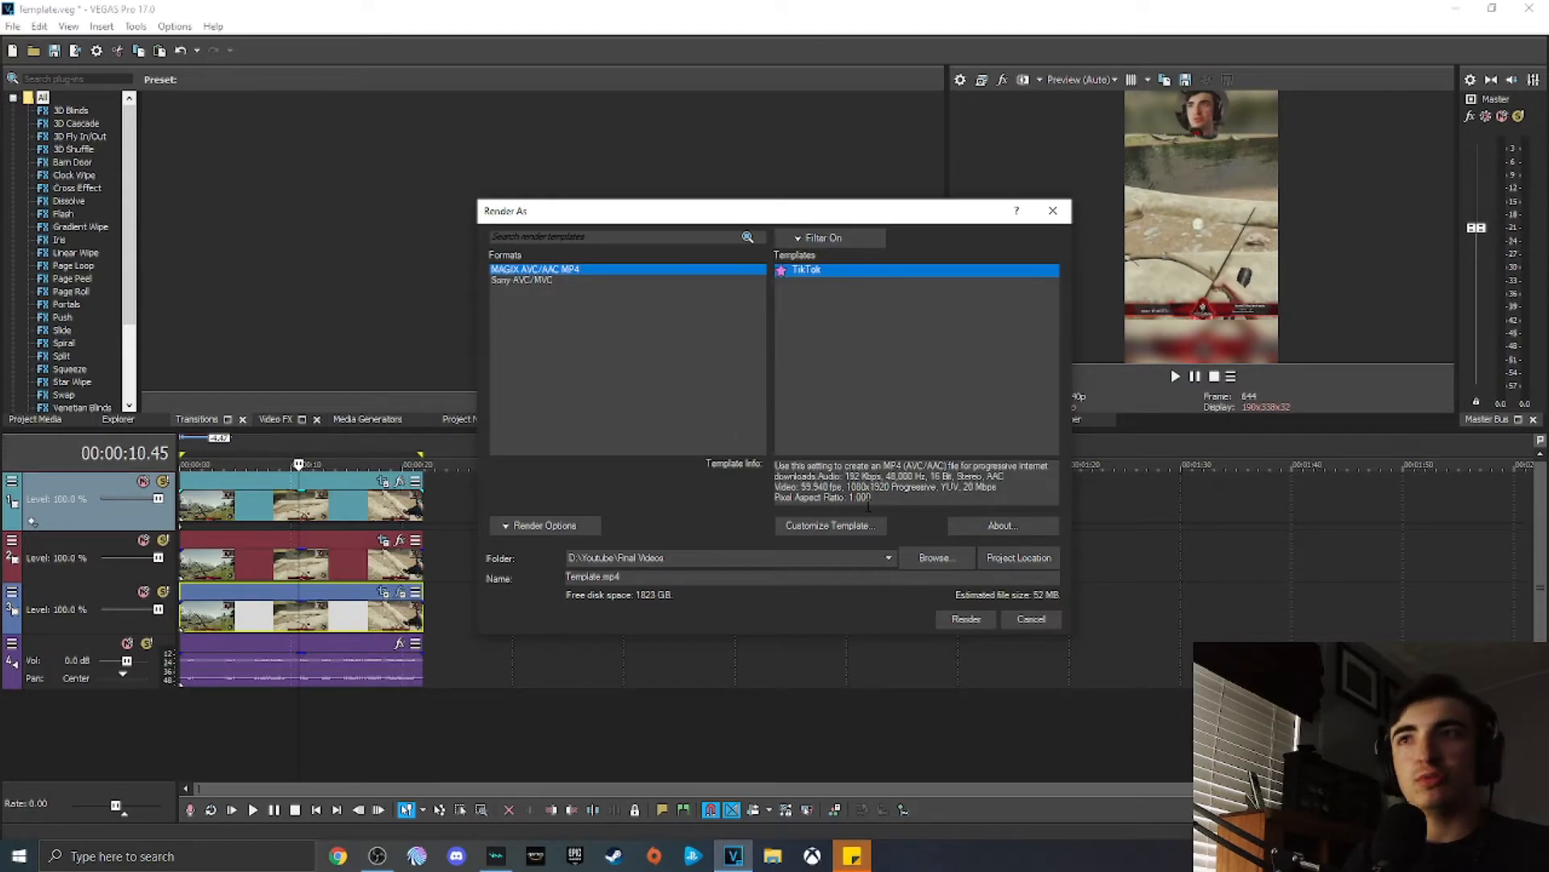
pyautogui.click(847, 523)
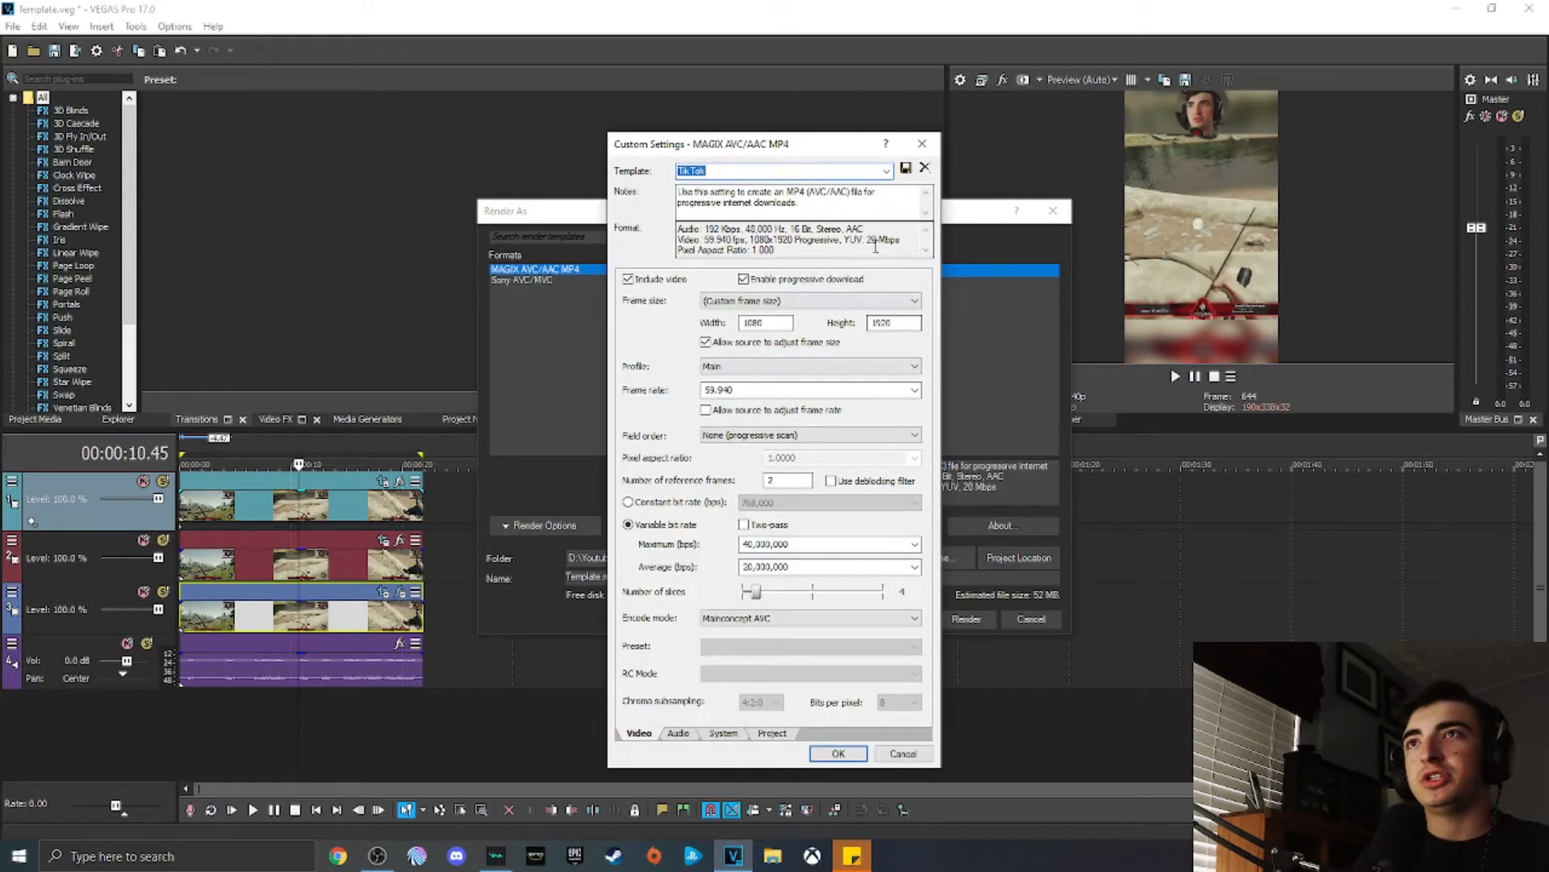
pyautogui.click(921, 145)
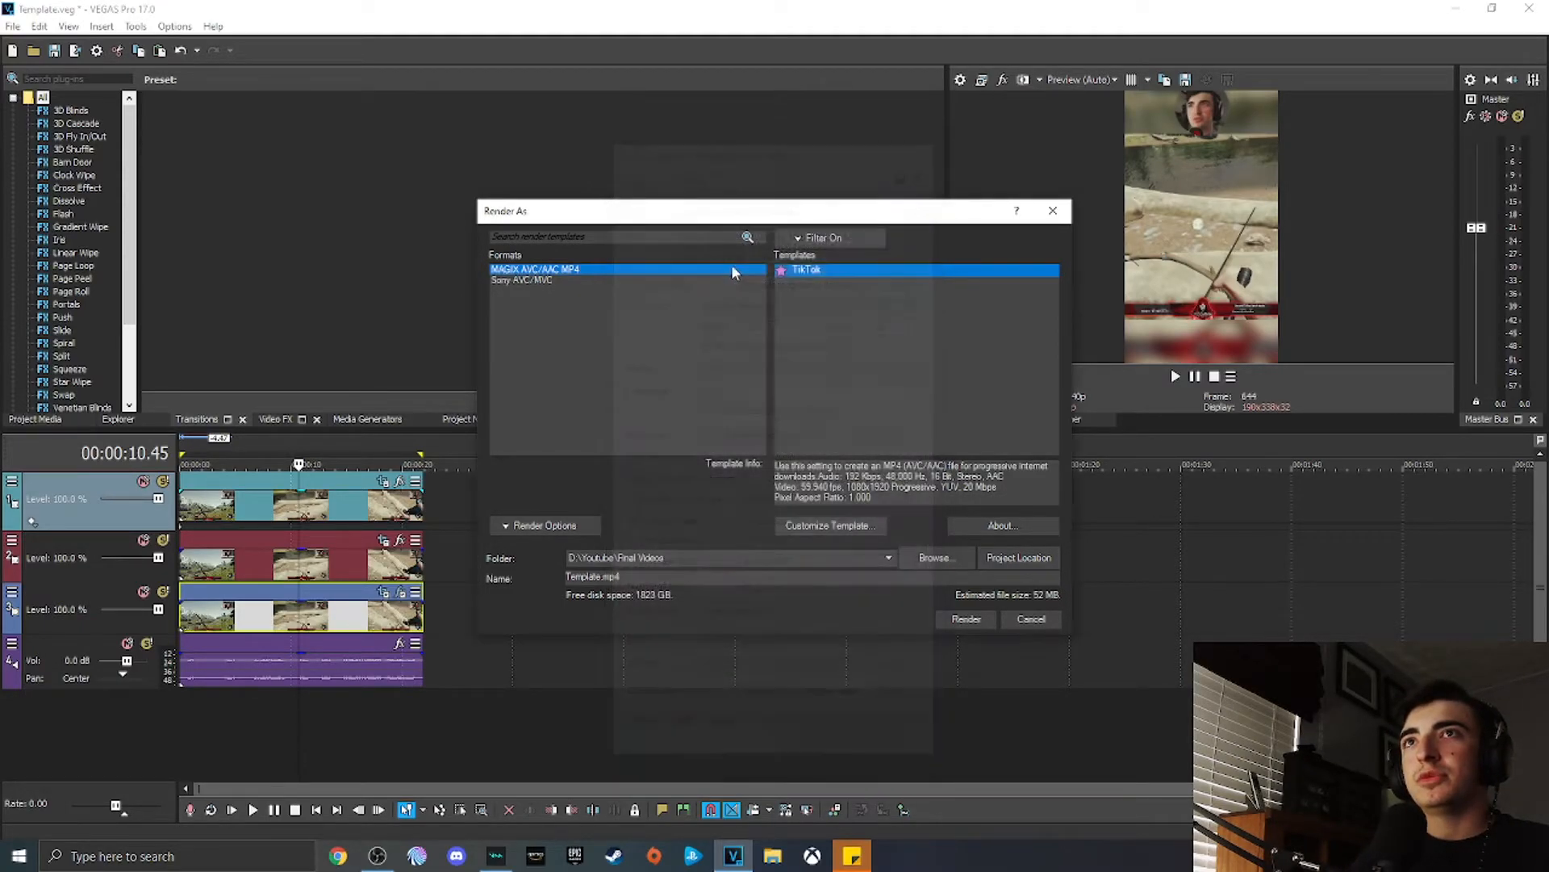
# Step: Show all templates, select Internet HD 1080p 59.94 fps and open Customize Template
pyautogui.click(823, 238)
pyautogui.click(723, 397)
pyautogui.scroll(5, 842, 350)
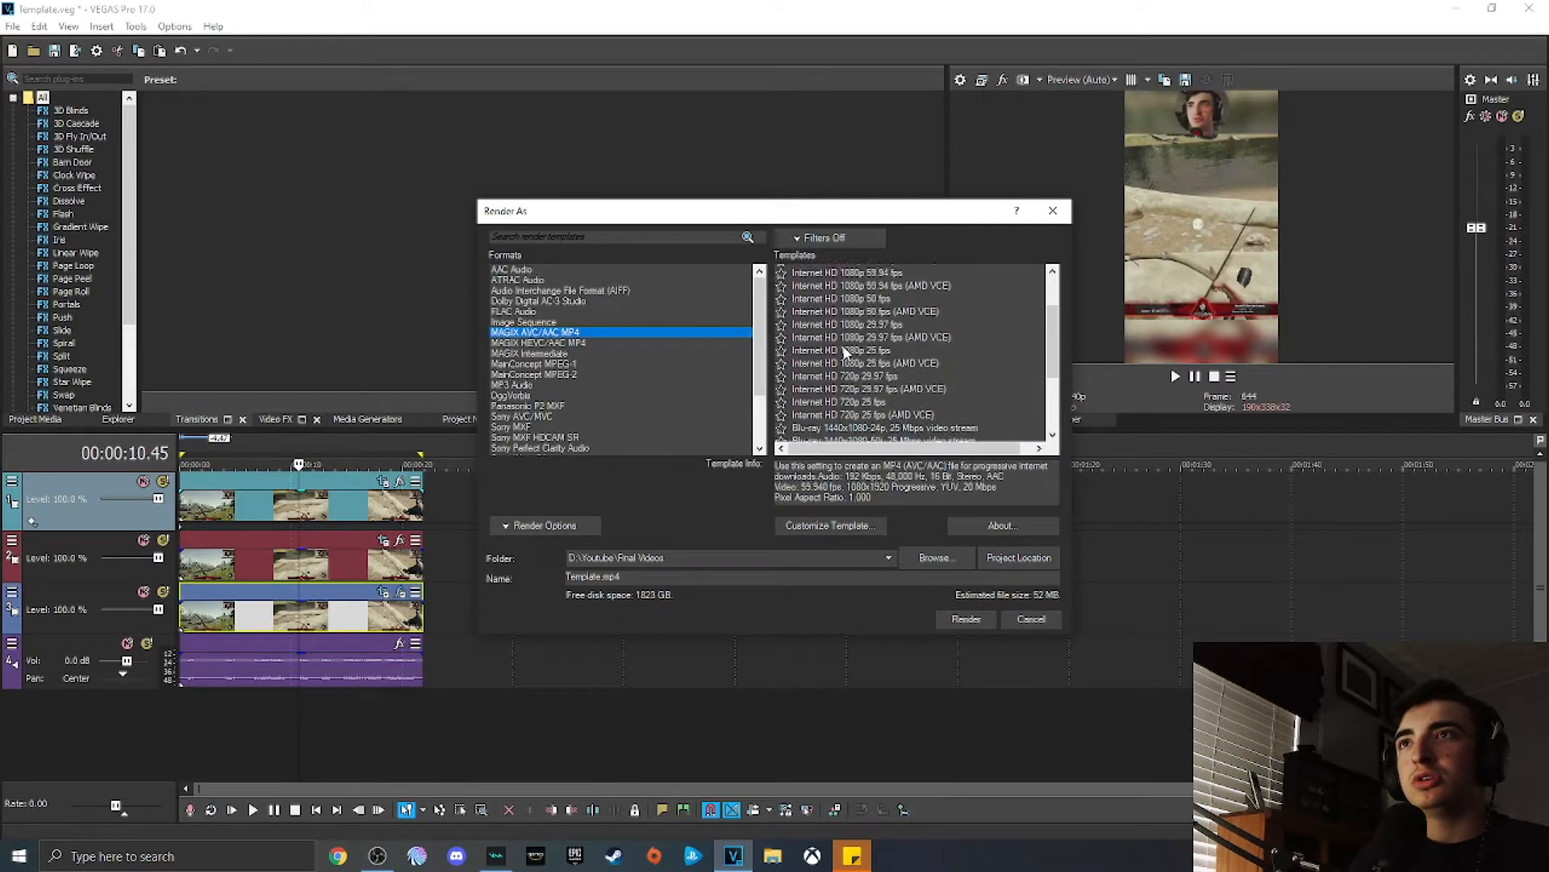
pyautogui.click(864, 347)
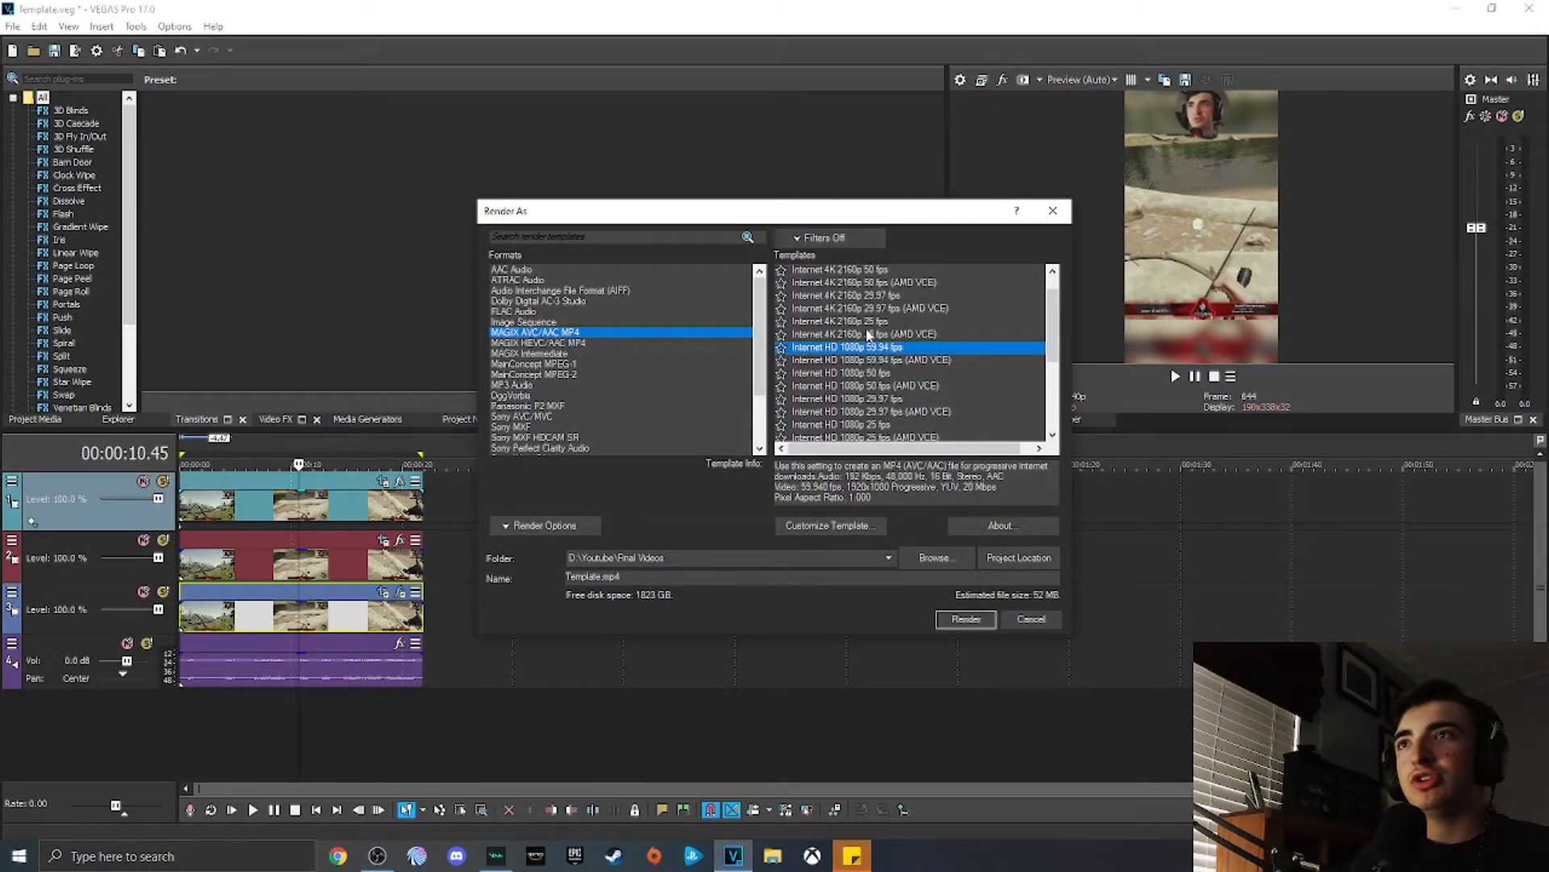
pyautogui.click(839, 525)
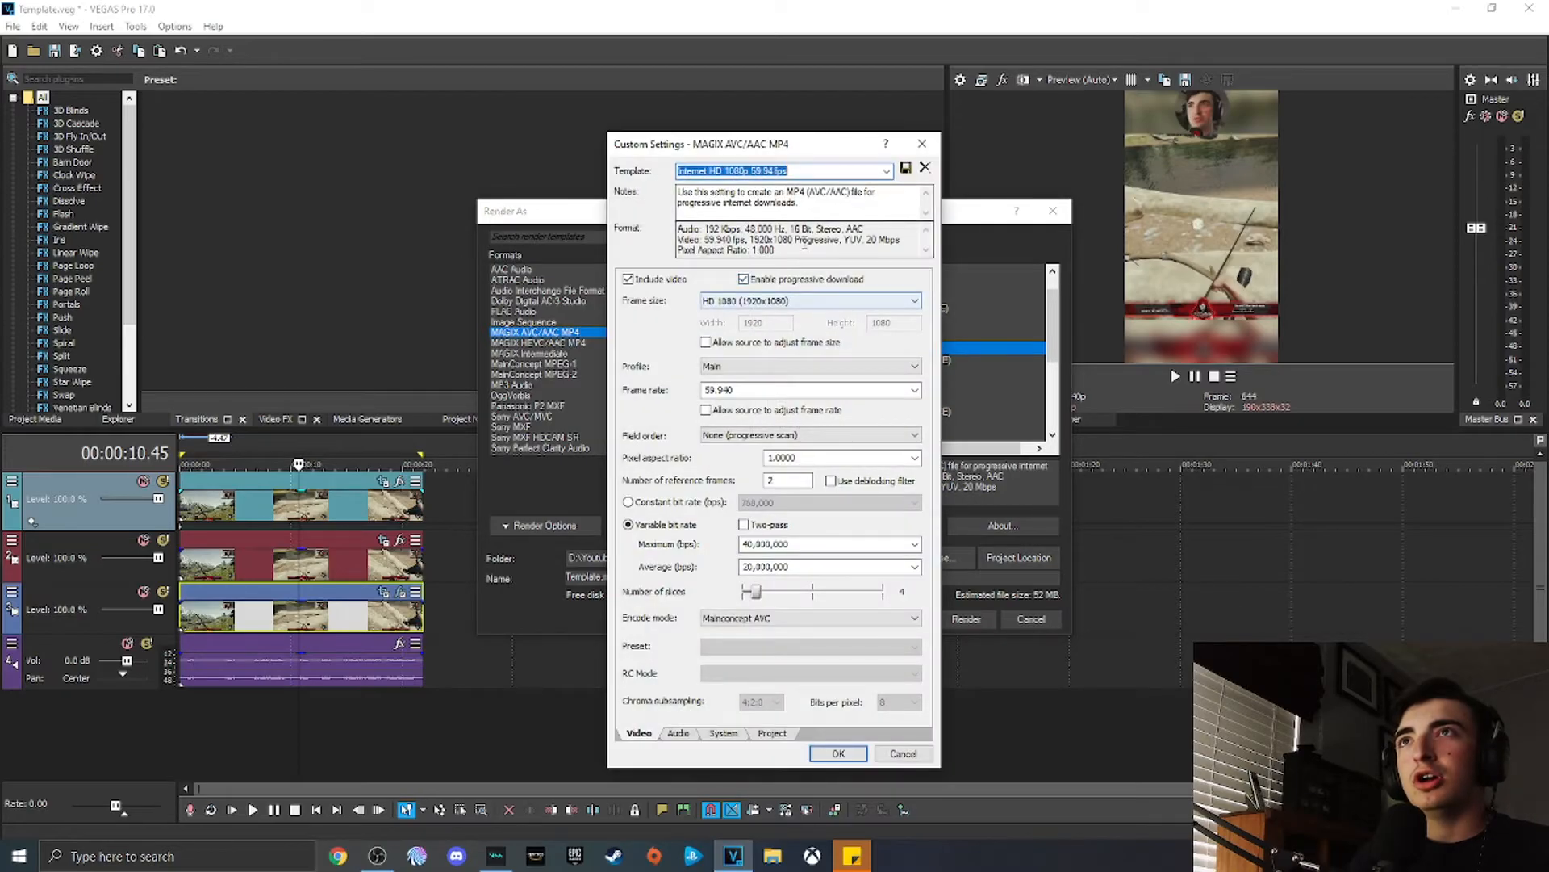
# Step: Switch the frame size to Custom frame size, select the width and height fields, and close without saving
pyautogui.click(784, 301)
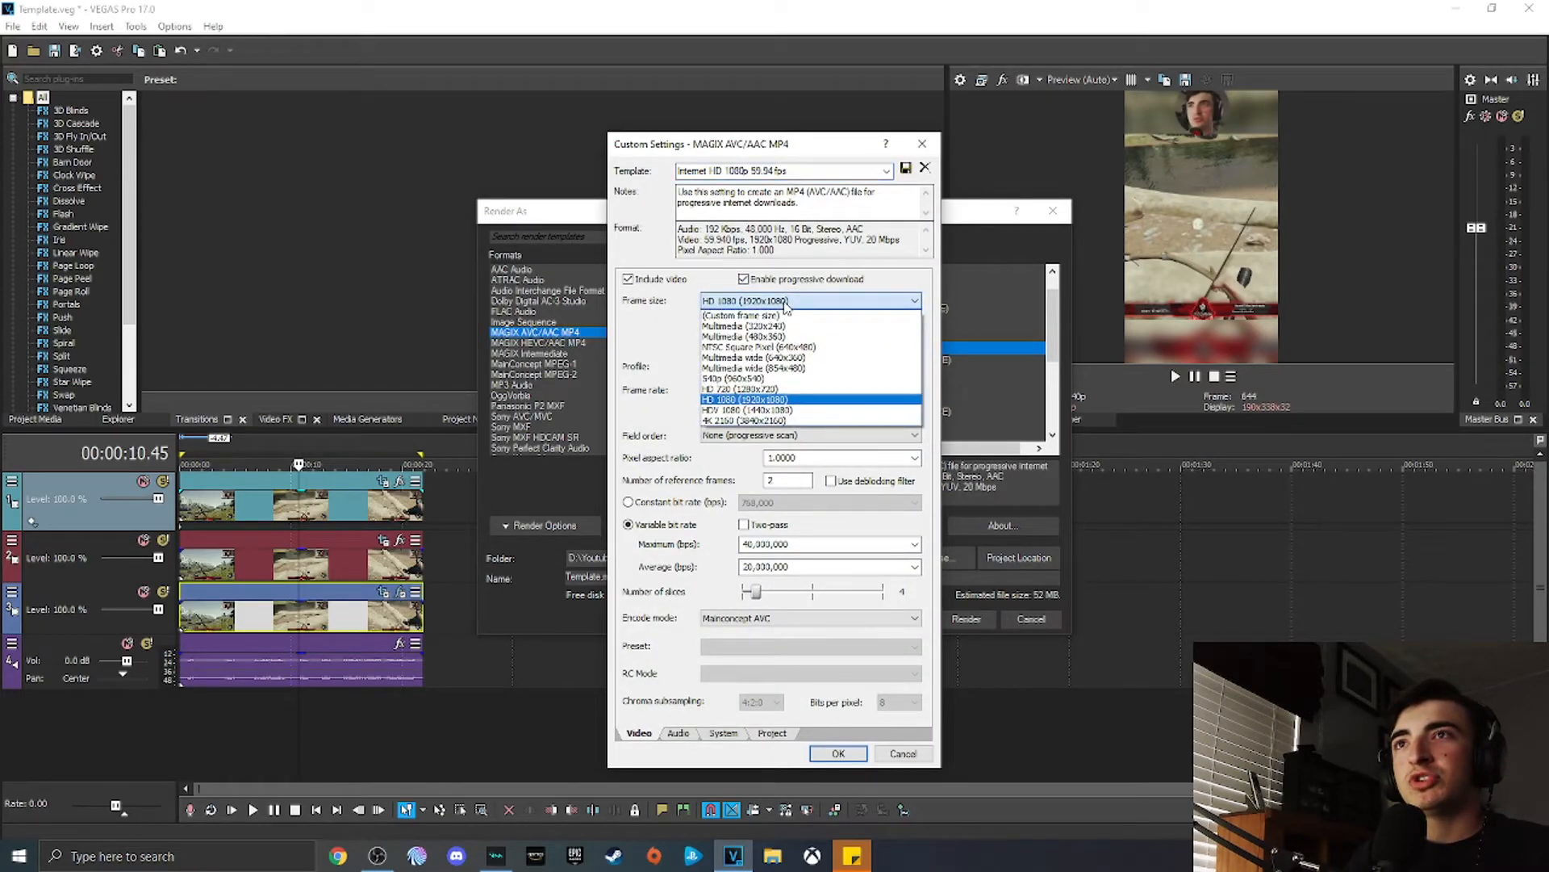
pyautogui.click(784, 301)
pyautogui.click(880, 301)
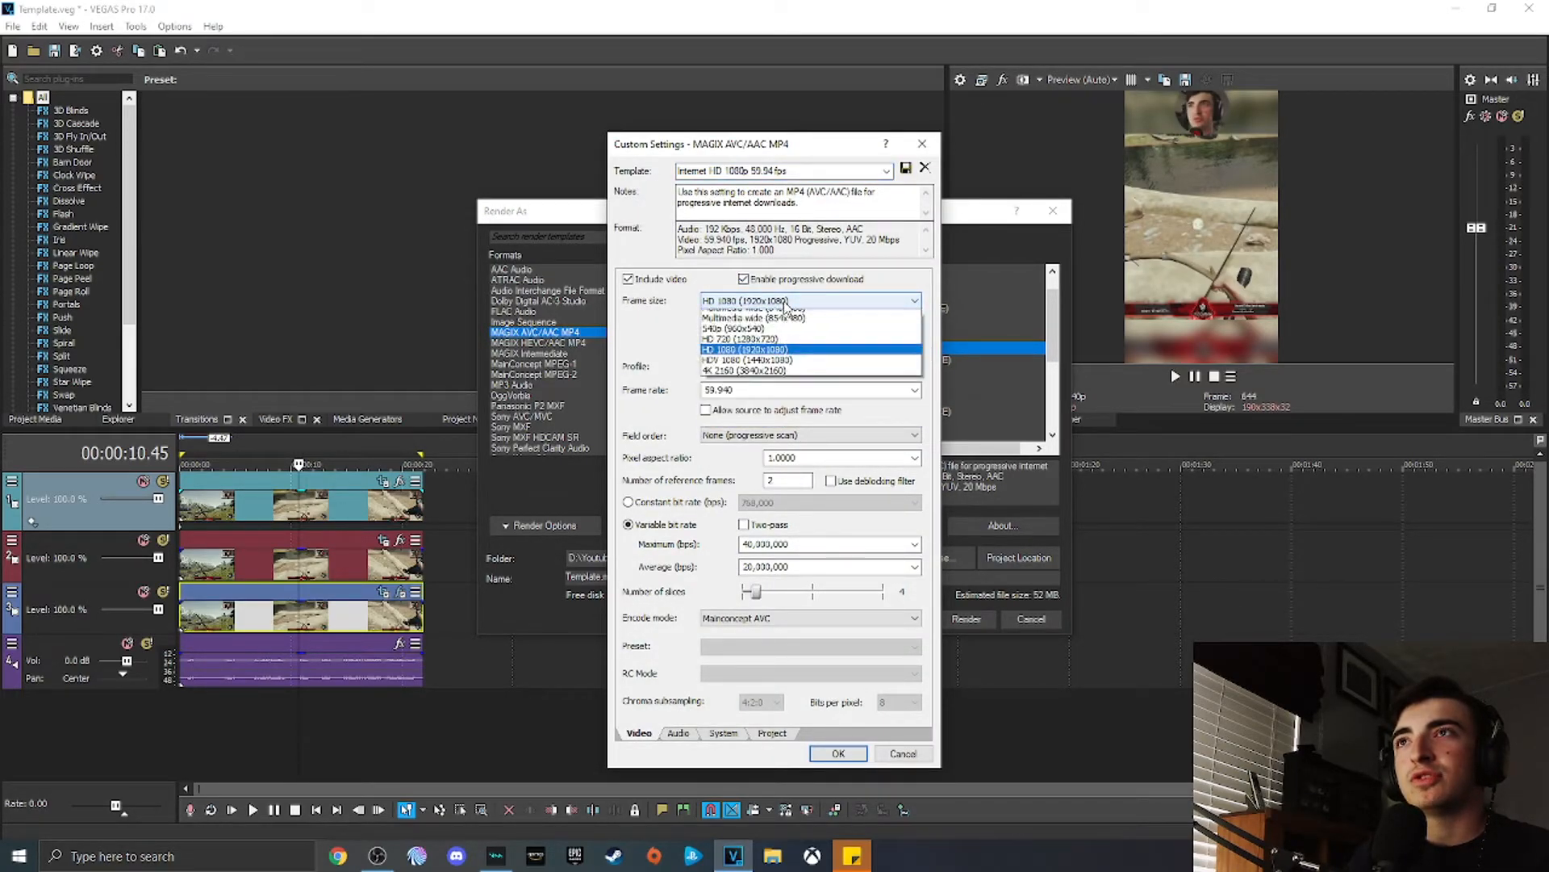
pyautogui.click(741, 315)
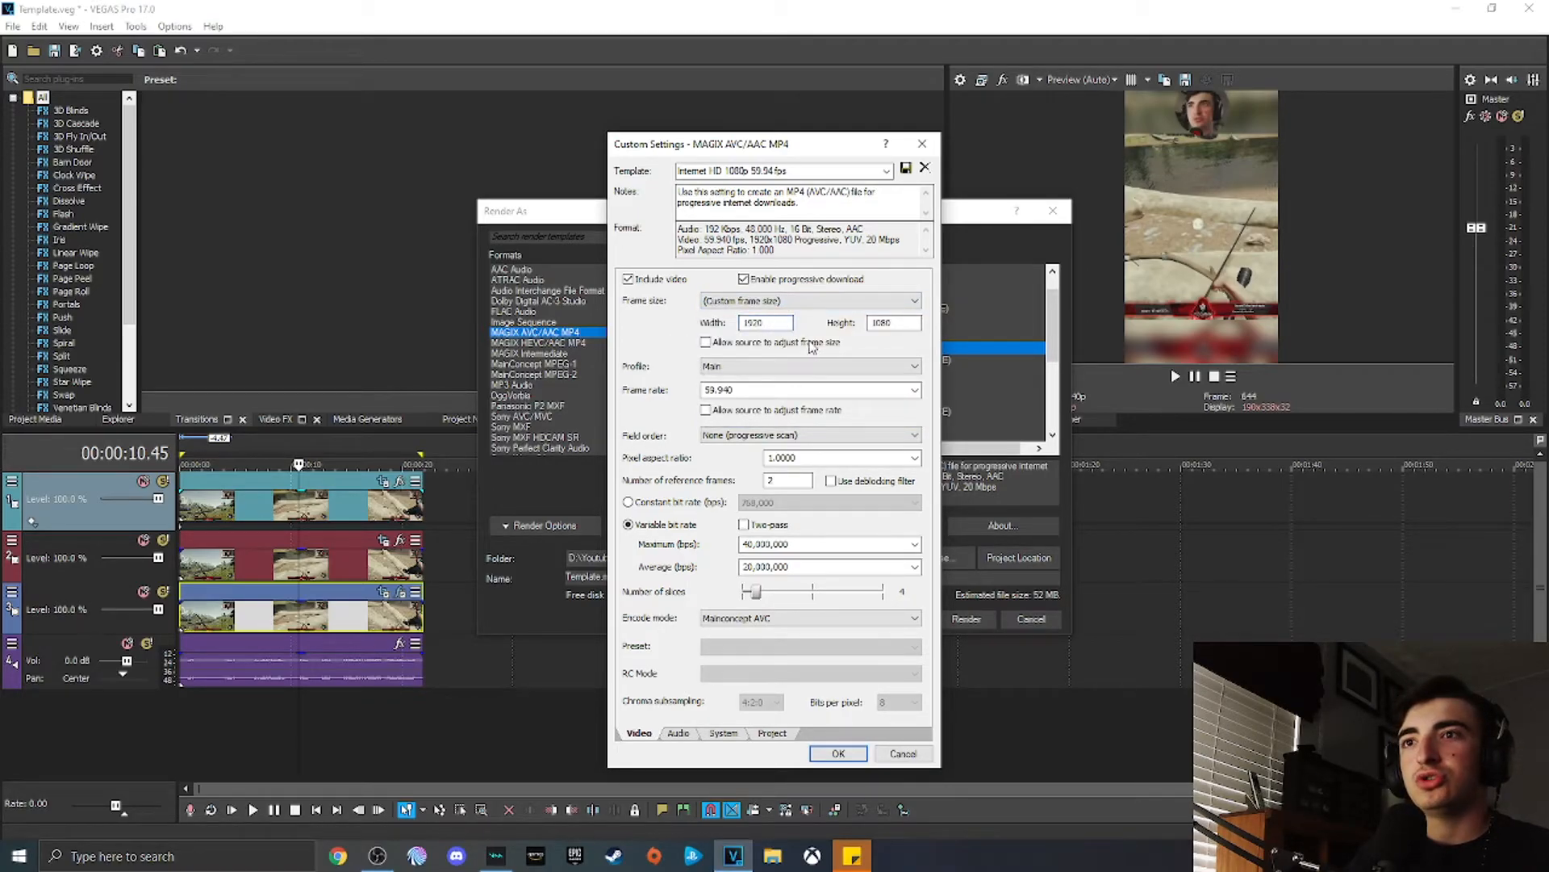
pyautogui.moveTo(763, 325); pyautogui.dragTo(658, 326)
pyautogui.click(770, 322)
pyautogui.moveTo(903, 325); pyautogui.dragTo(723, 341)
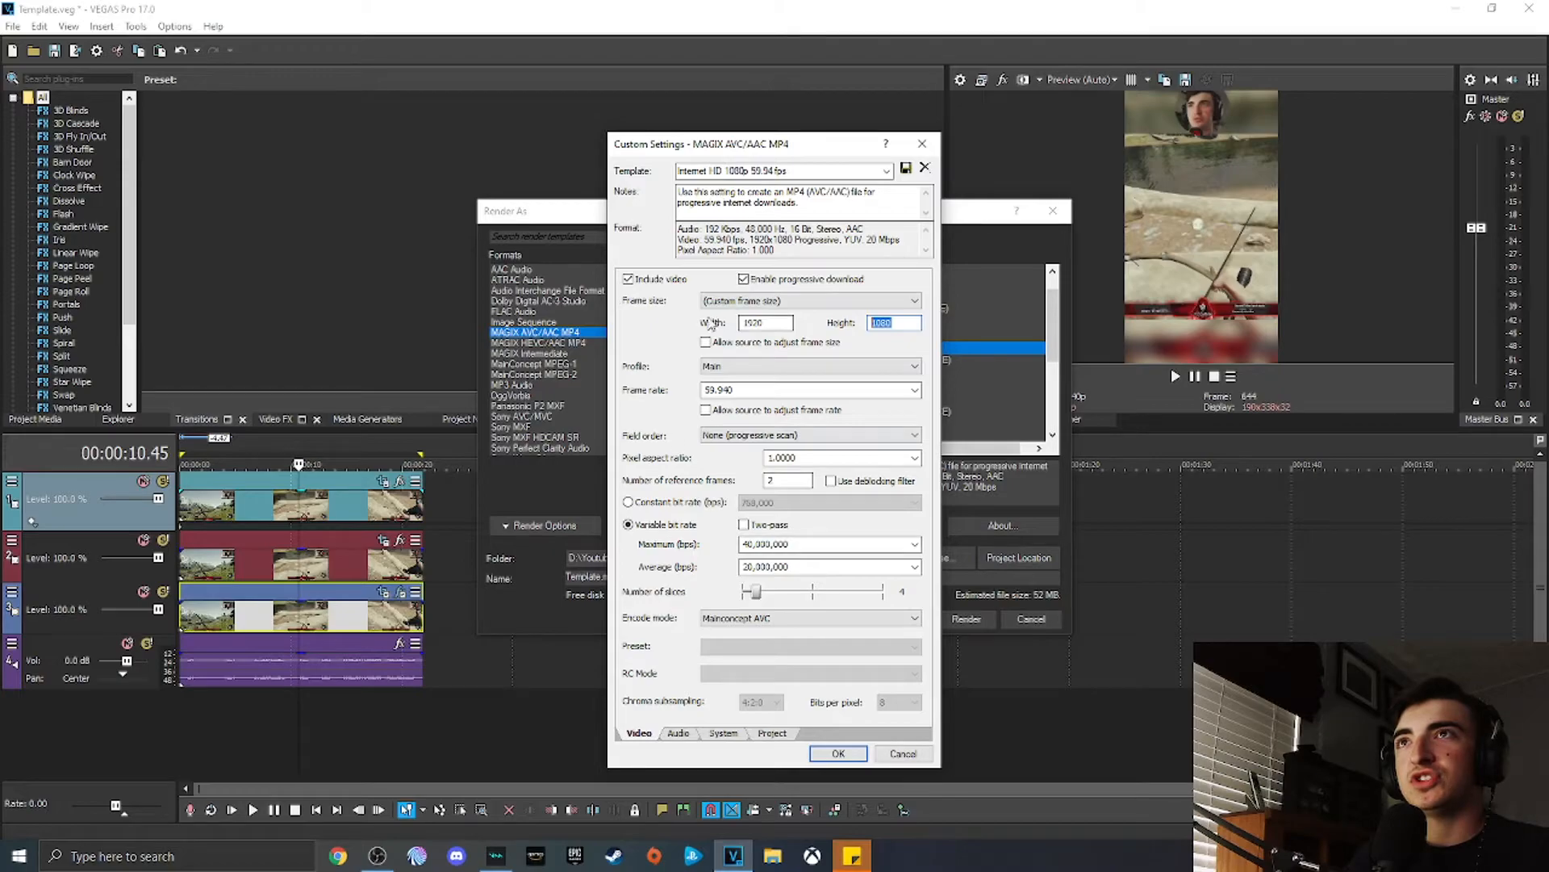
pyautogui.click(923, 143)
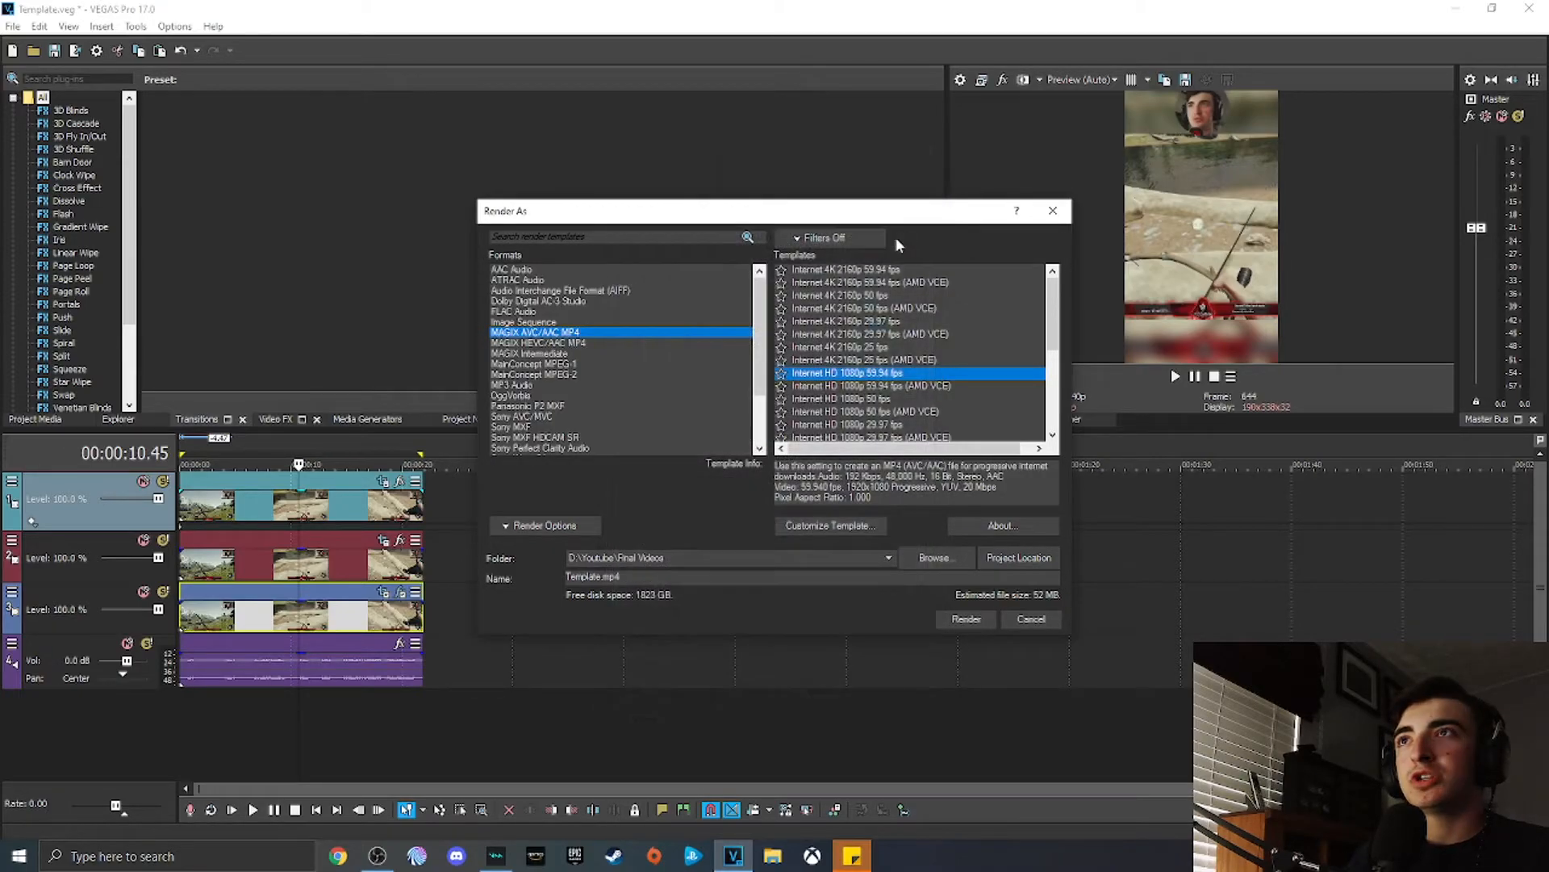
# Step: Show favorite templates only again and select the TikTok template
pyautogui.click(823, 237)
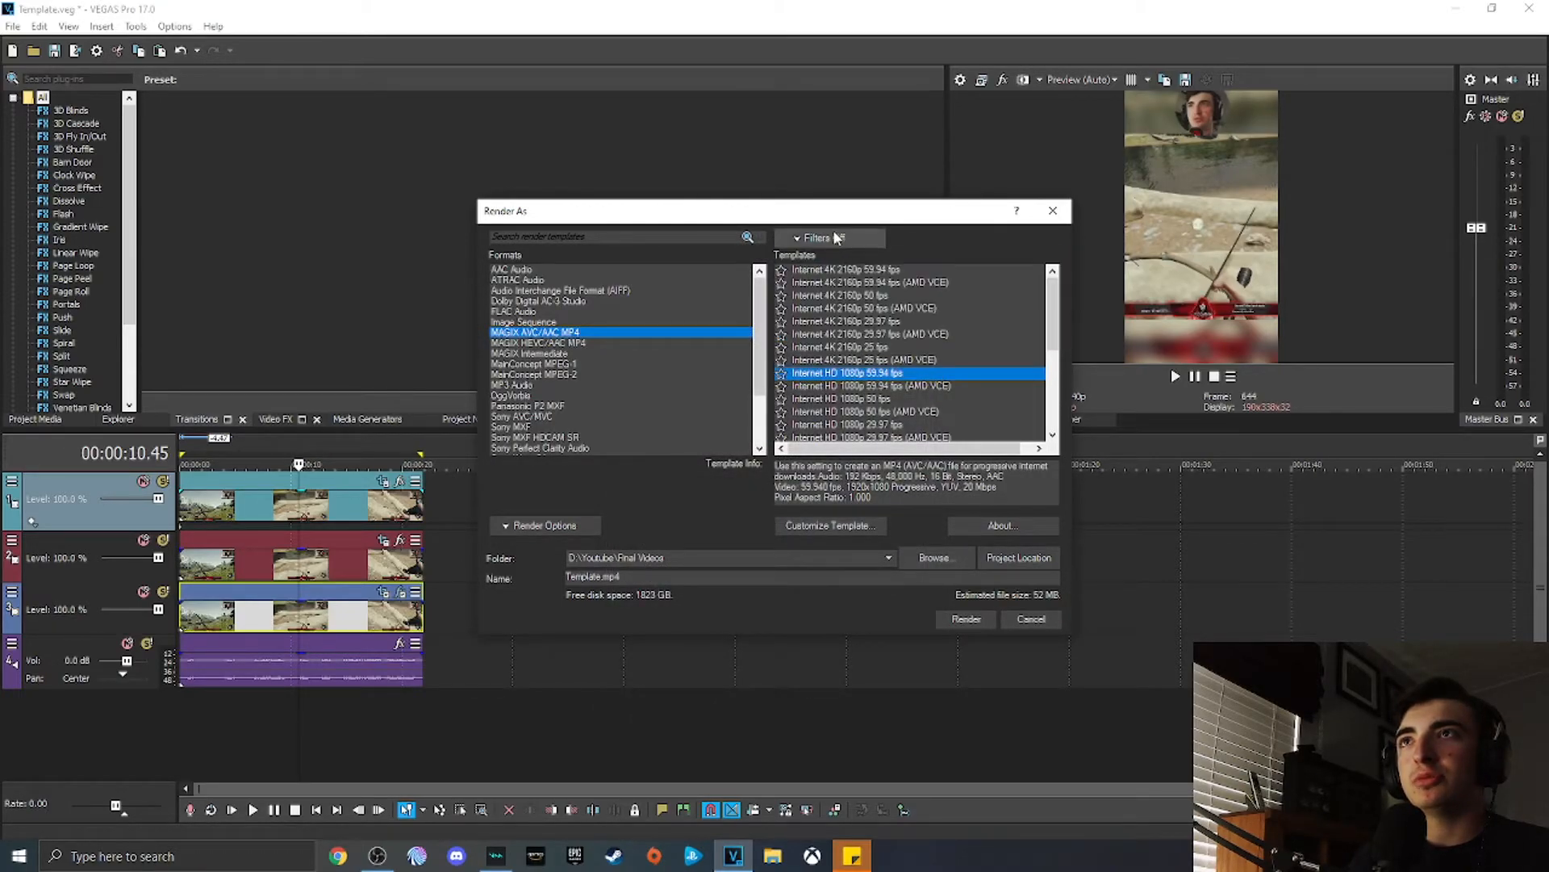
pyautogui.click(827, 237)
pyautogui.click(811, 255)
pyautogui.click(760, 300)
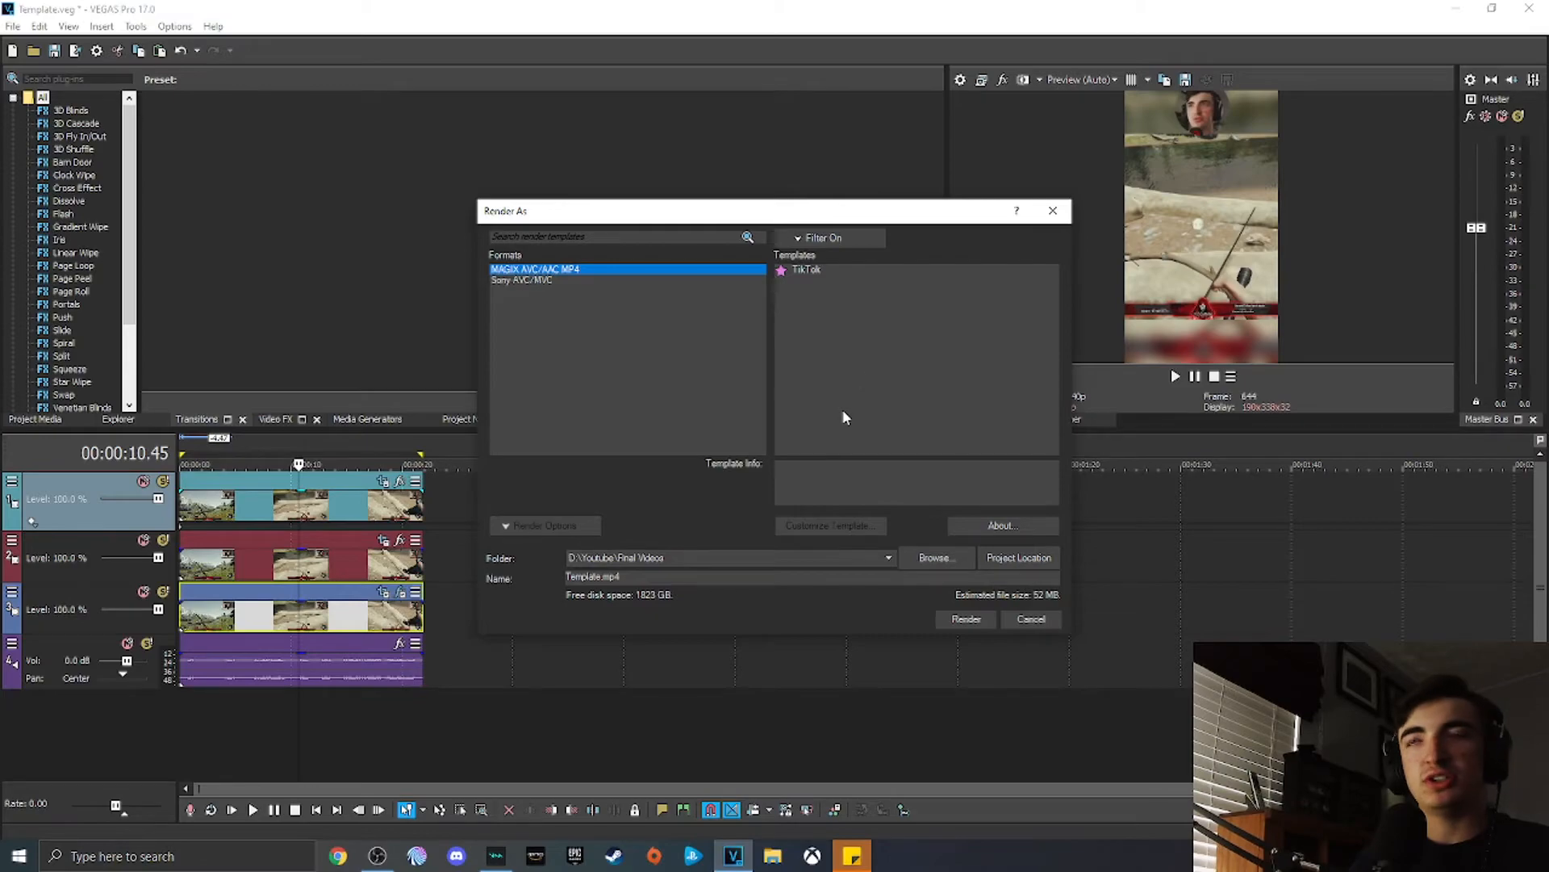
pyautogui.click(823, 269)
# Step: Open the TikTok template's custom settings, review its Video, Audio, System and Project tabs, then cancel
pyautogui.click(829, 525)
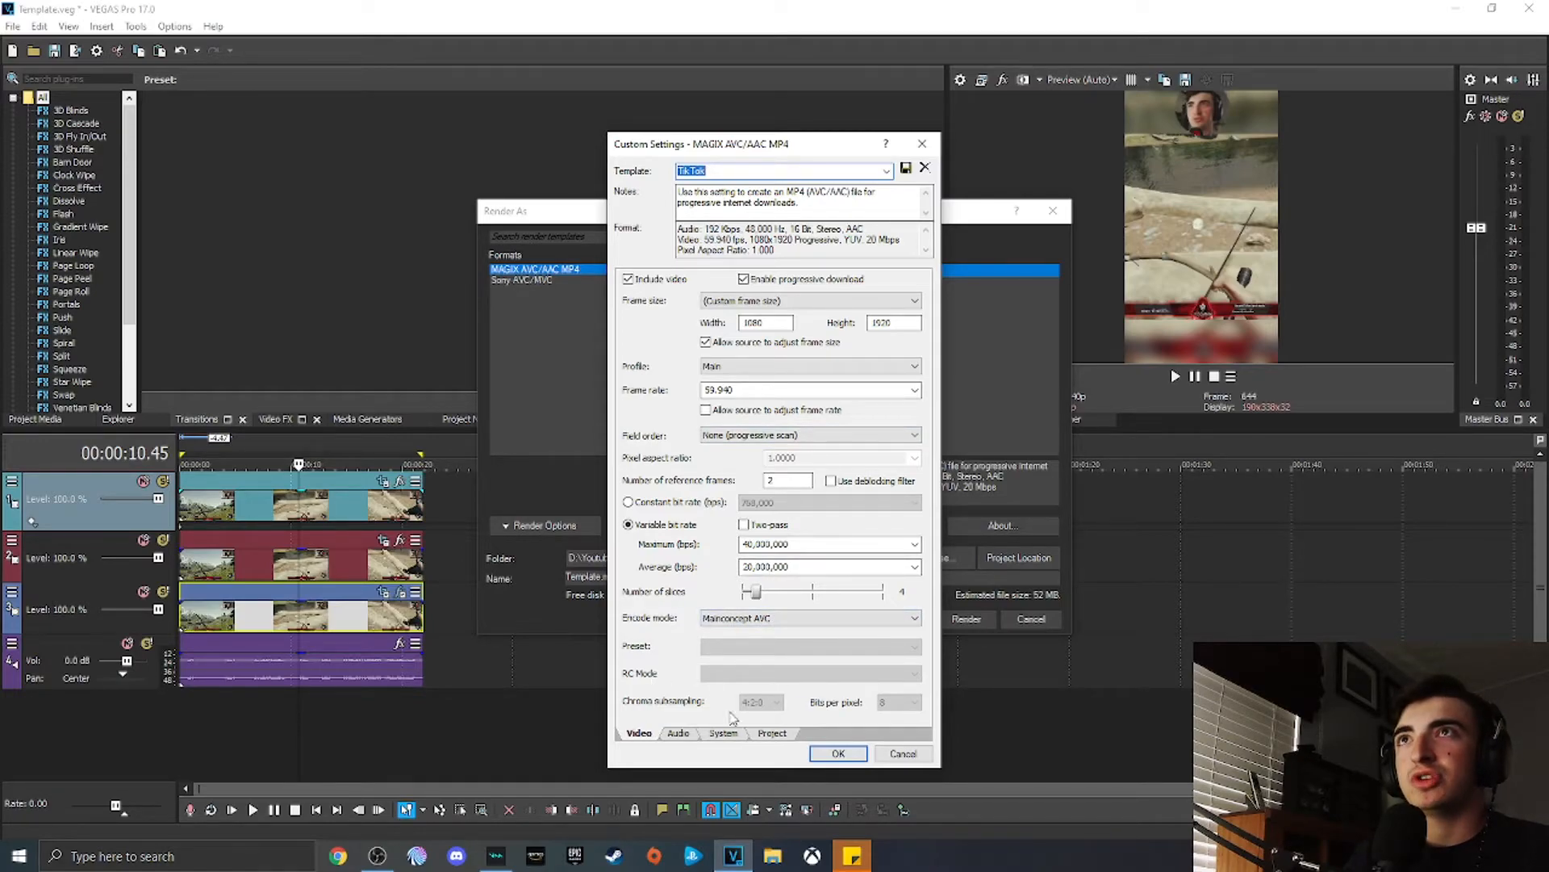
pyautogui.click(690, 735)
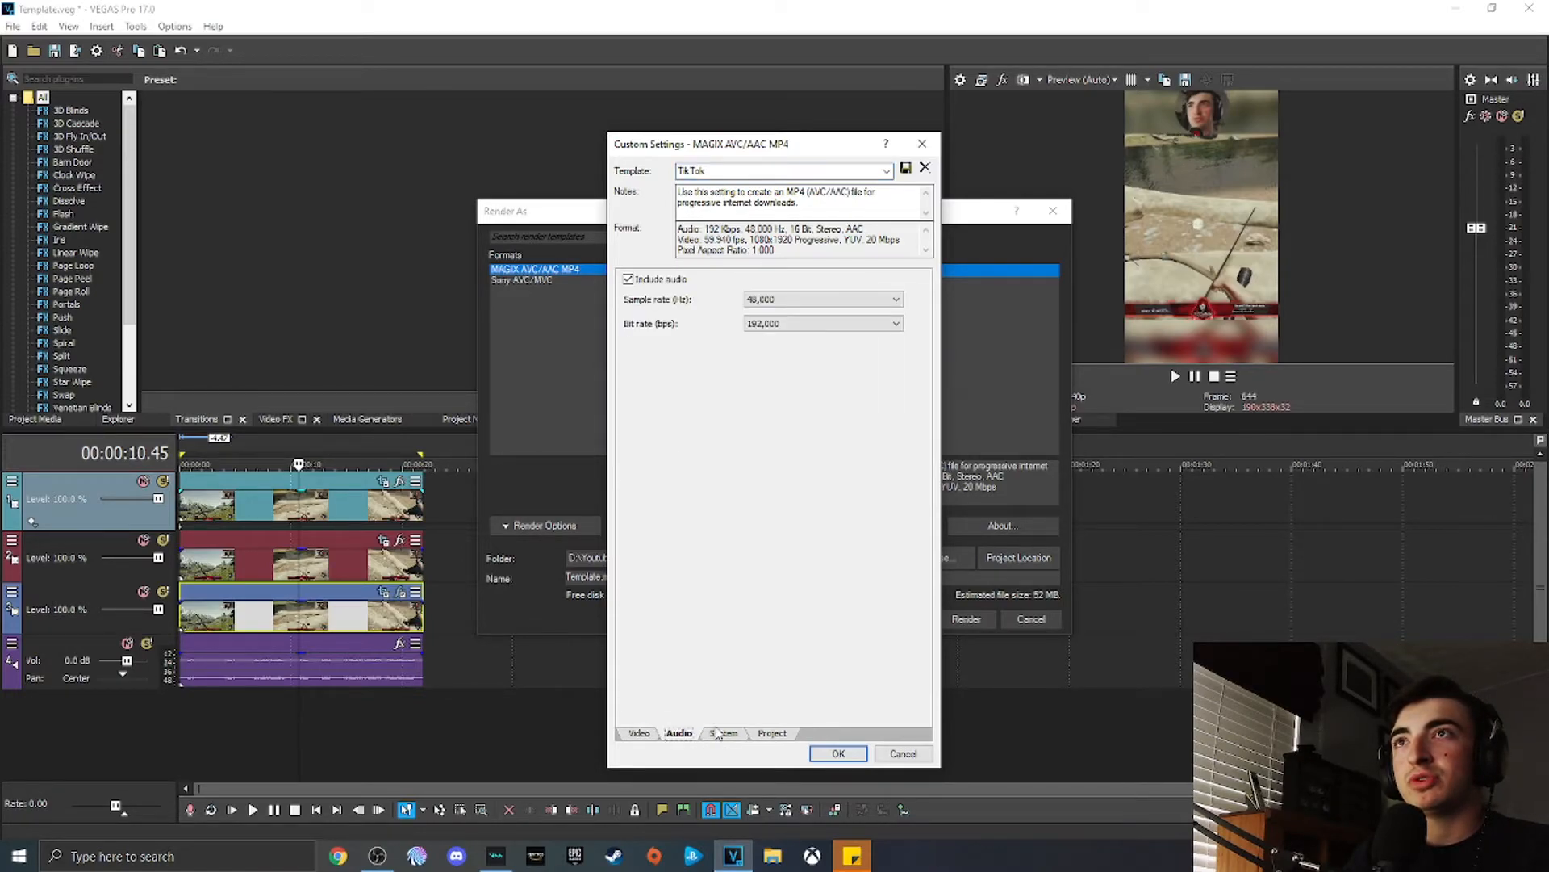
pyautogui.click(724, 734)
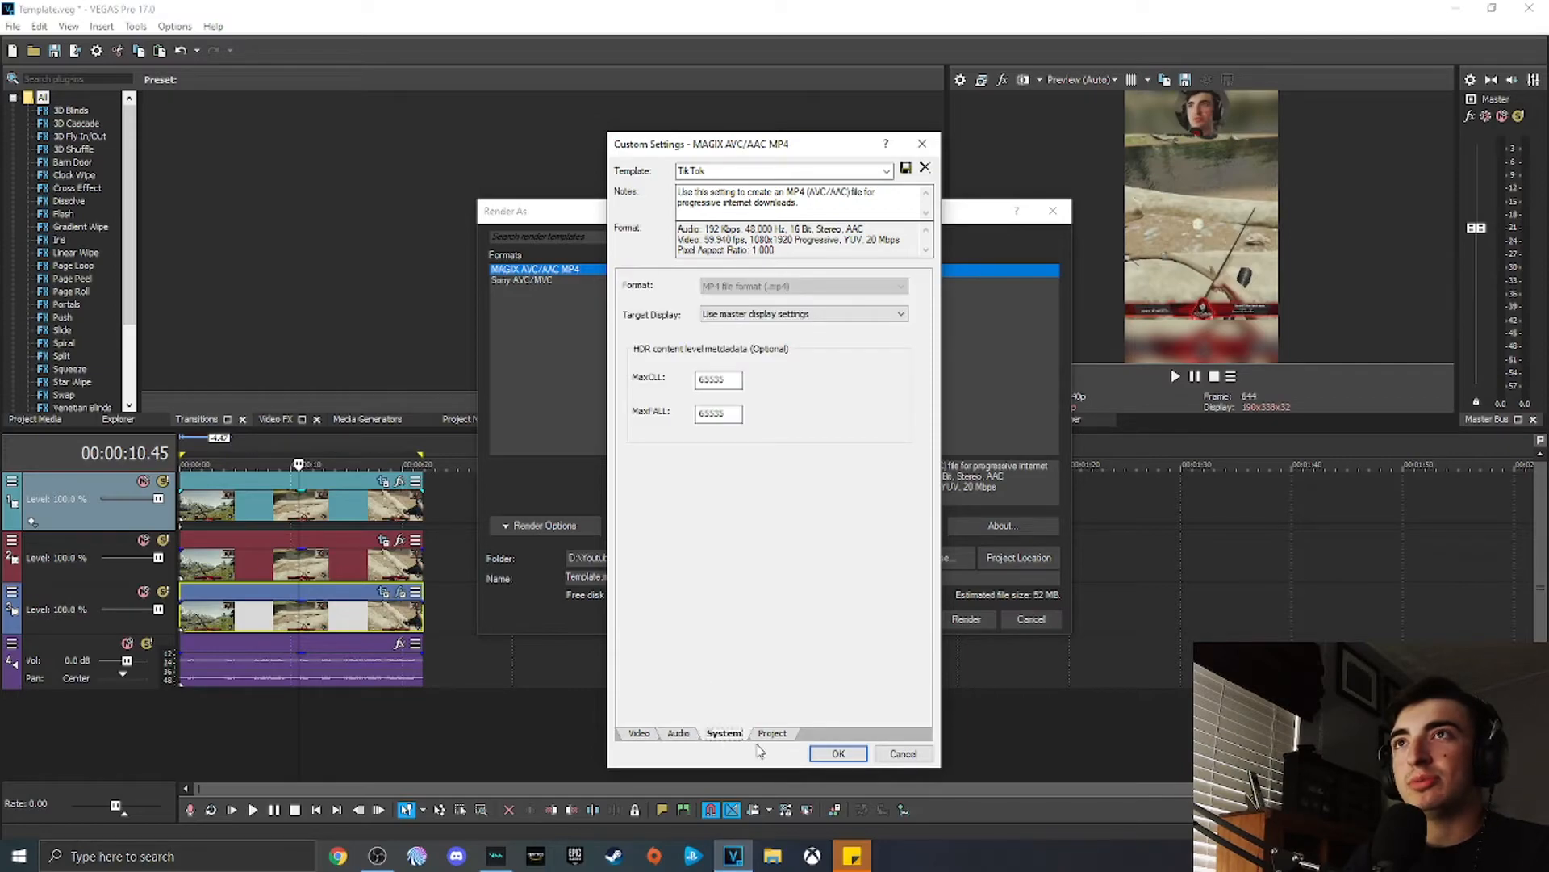
pyautogui.click(768, 734)
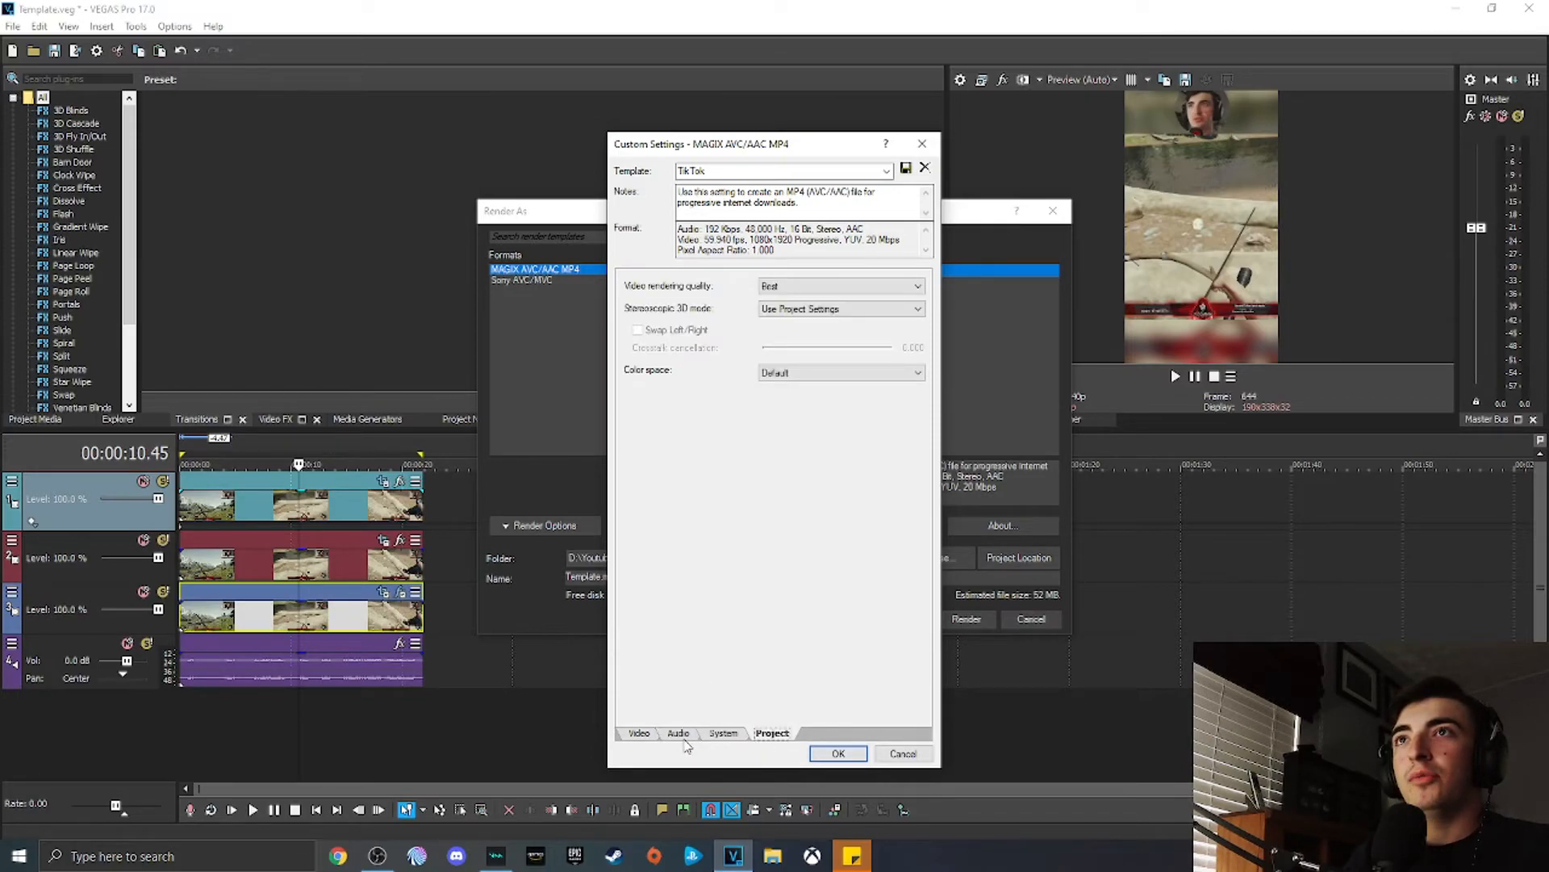
pyautogui.click(848, 291)
pyautogui.click(807, 295)
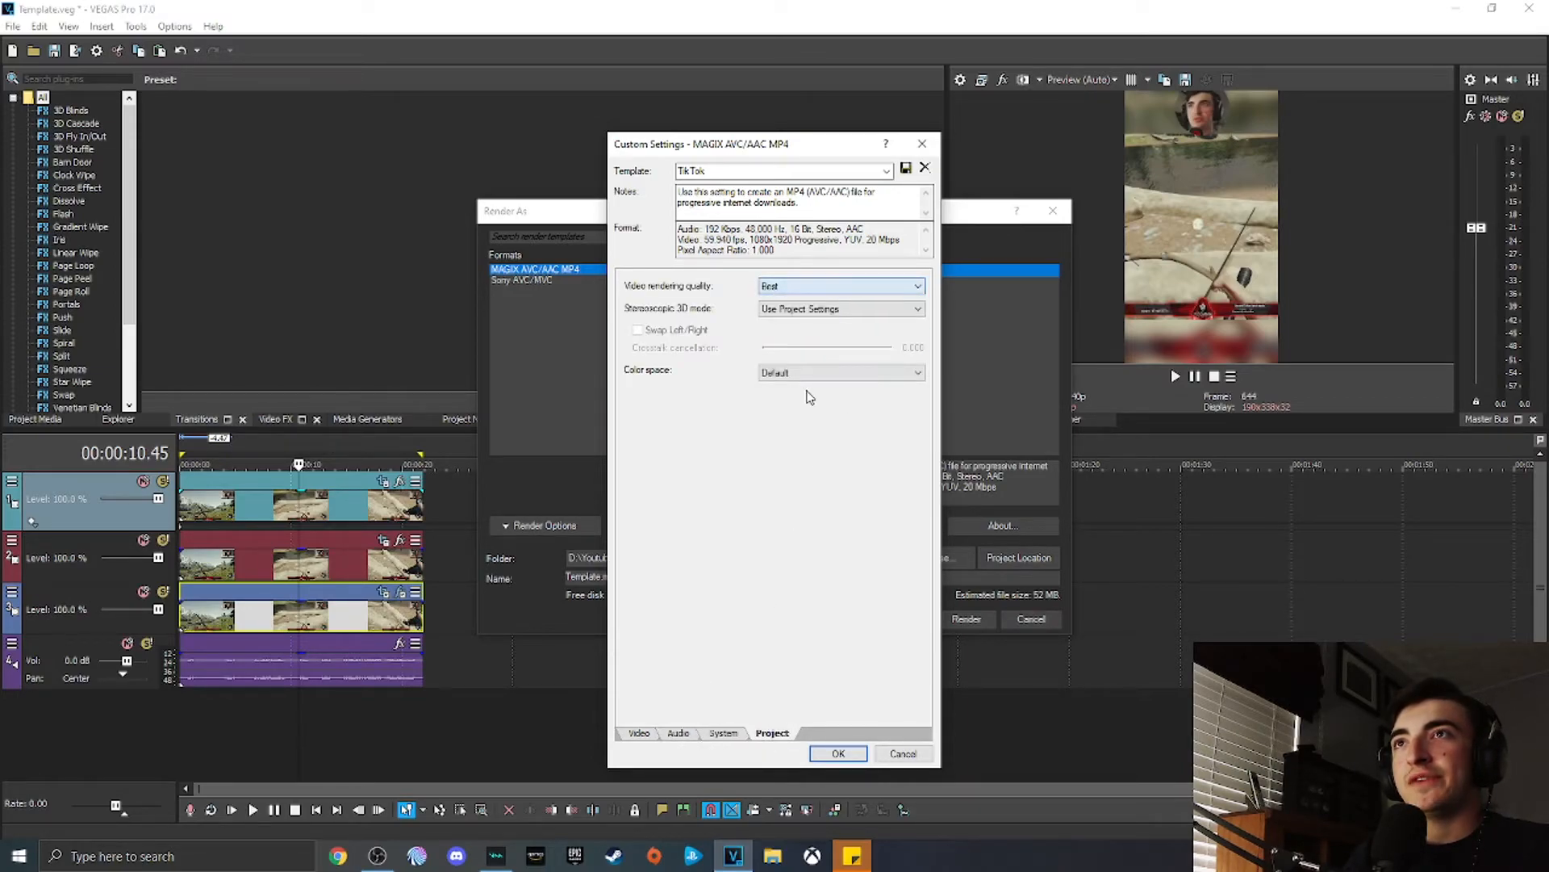
pyautogui.click(649, 734)
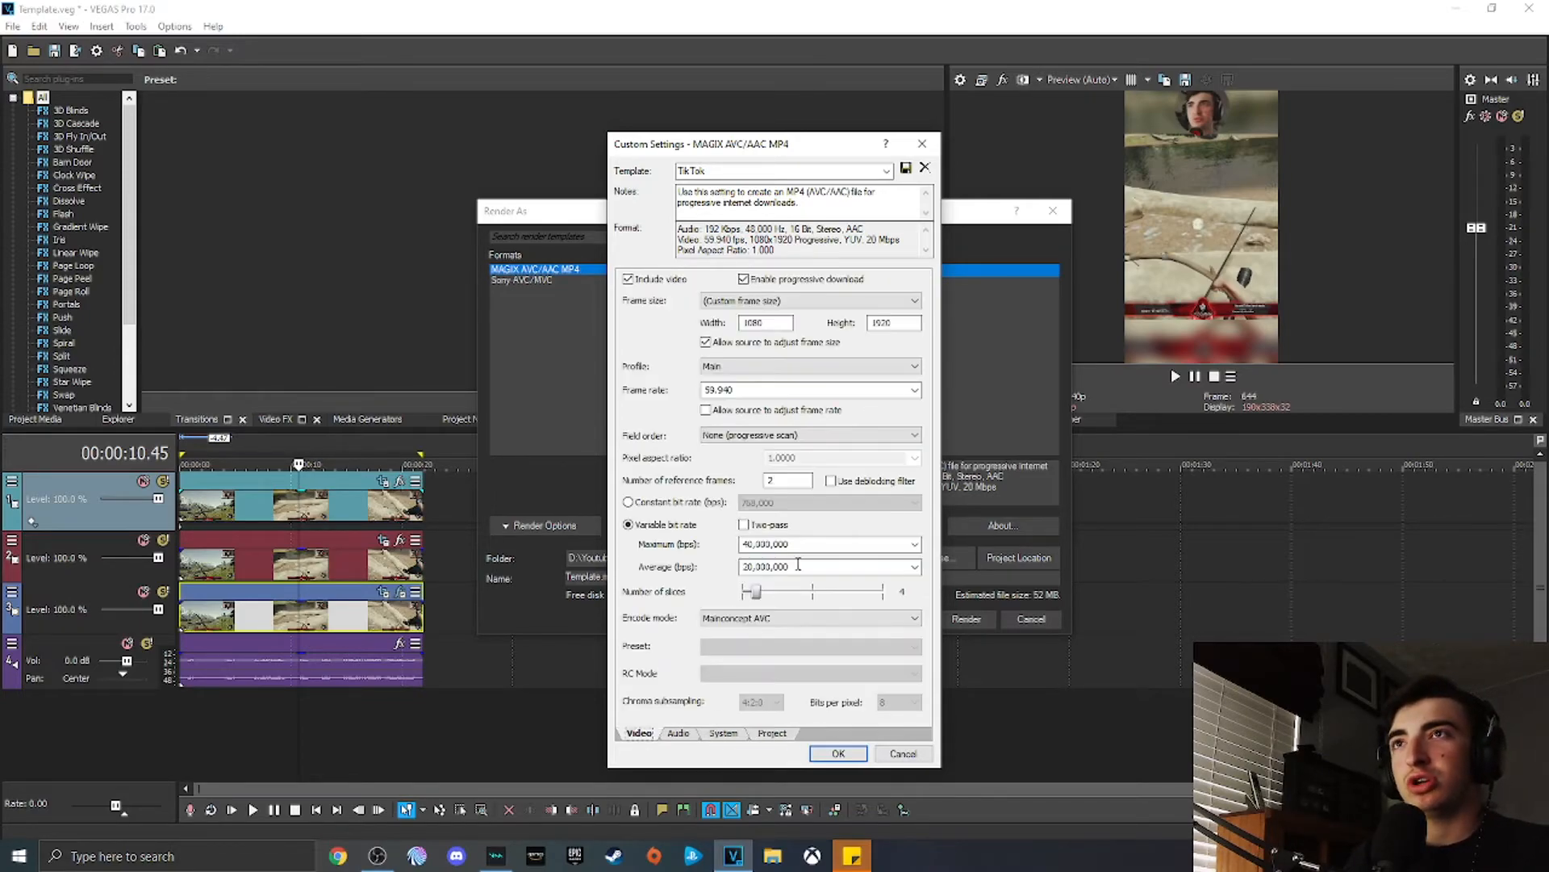
pyautogui.click(902, 755)
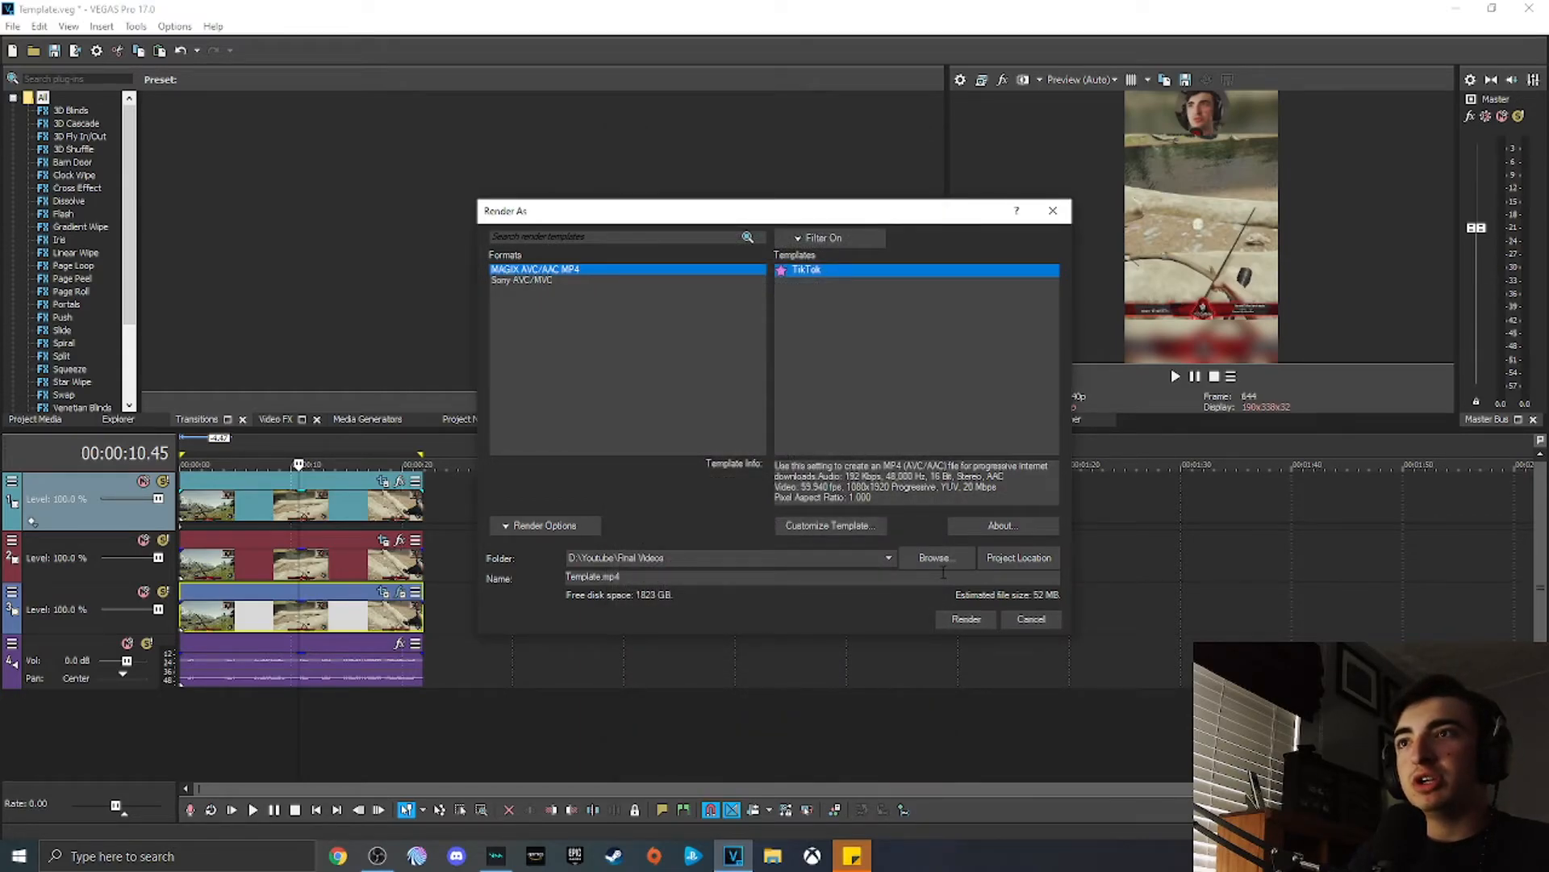
# Step: Set the render output folder to D:\TikTok, select the file name, and close the Render As dialog
pyautogui.click(887, 558)
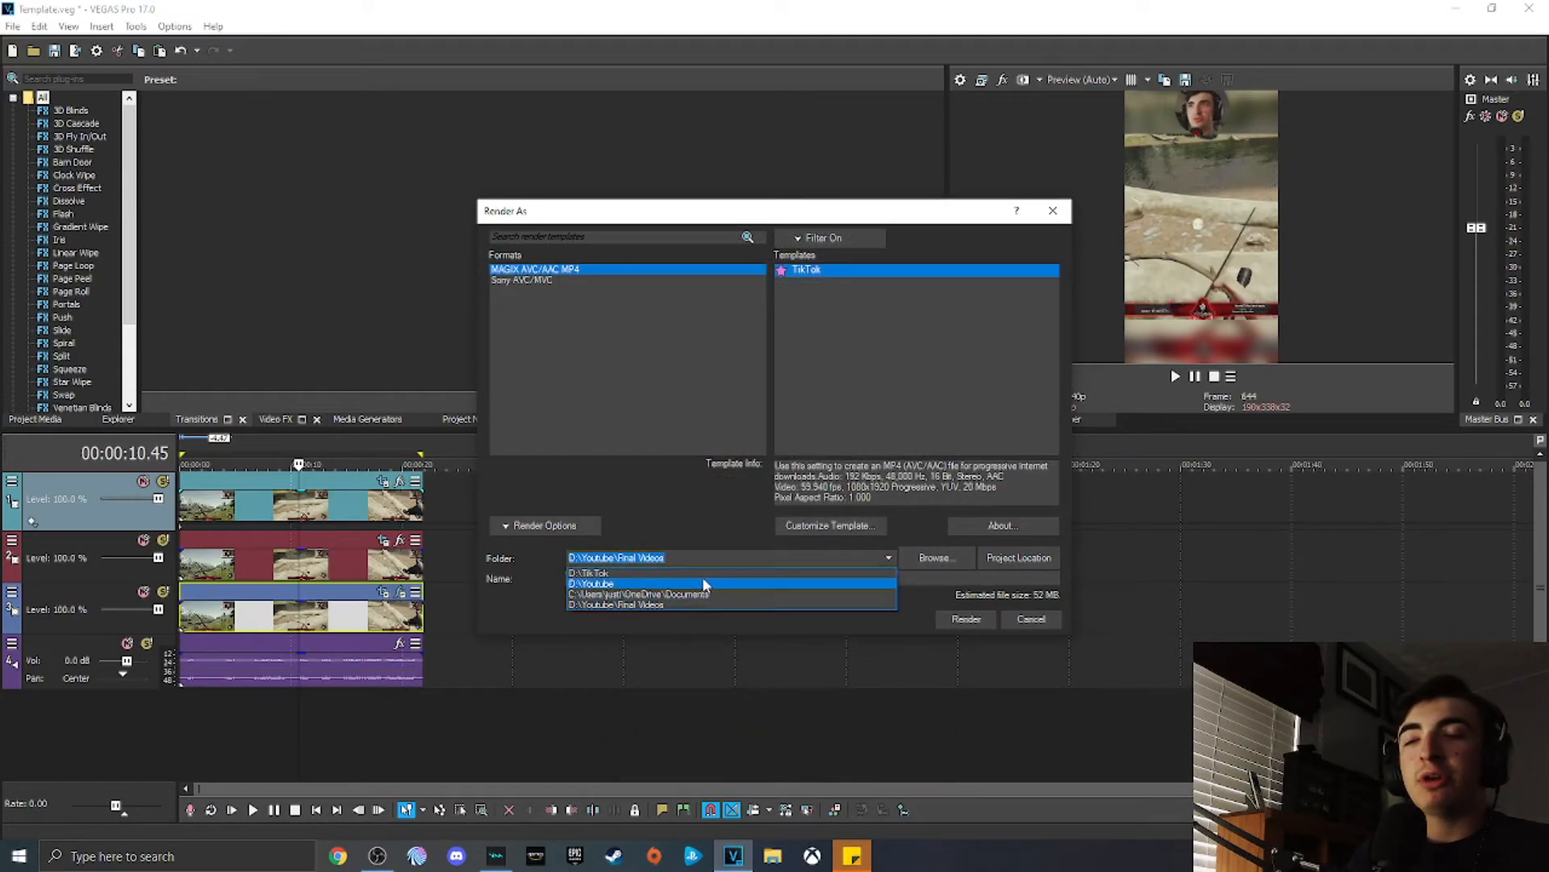
pyautogui.click(700, 573)
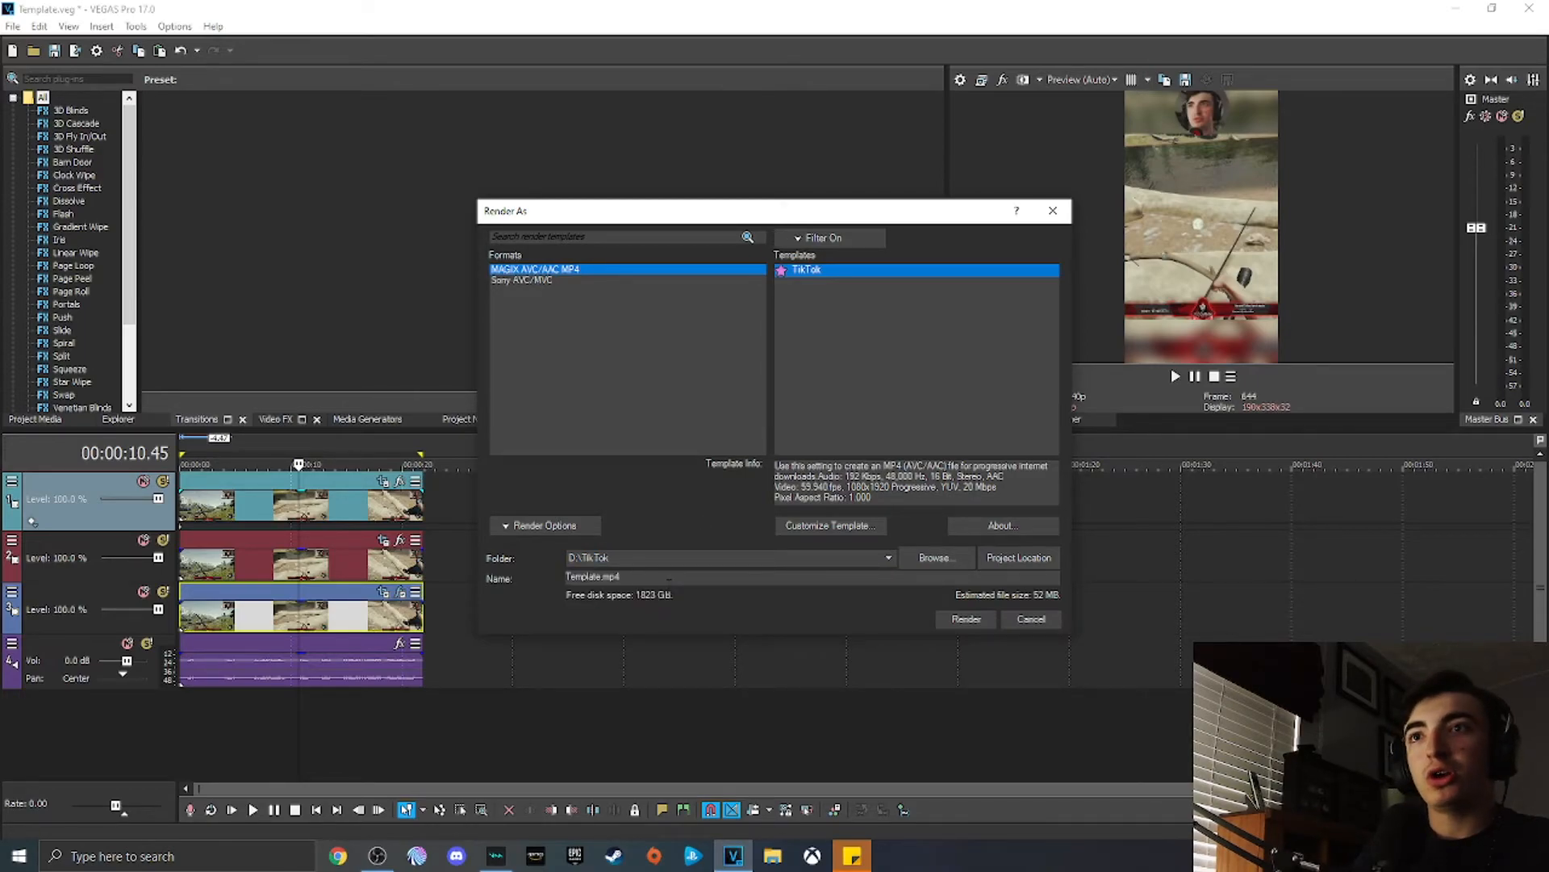
pyautogui.press('Tab')
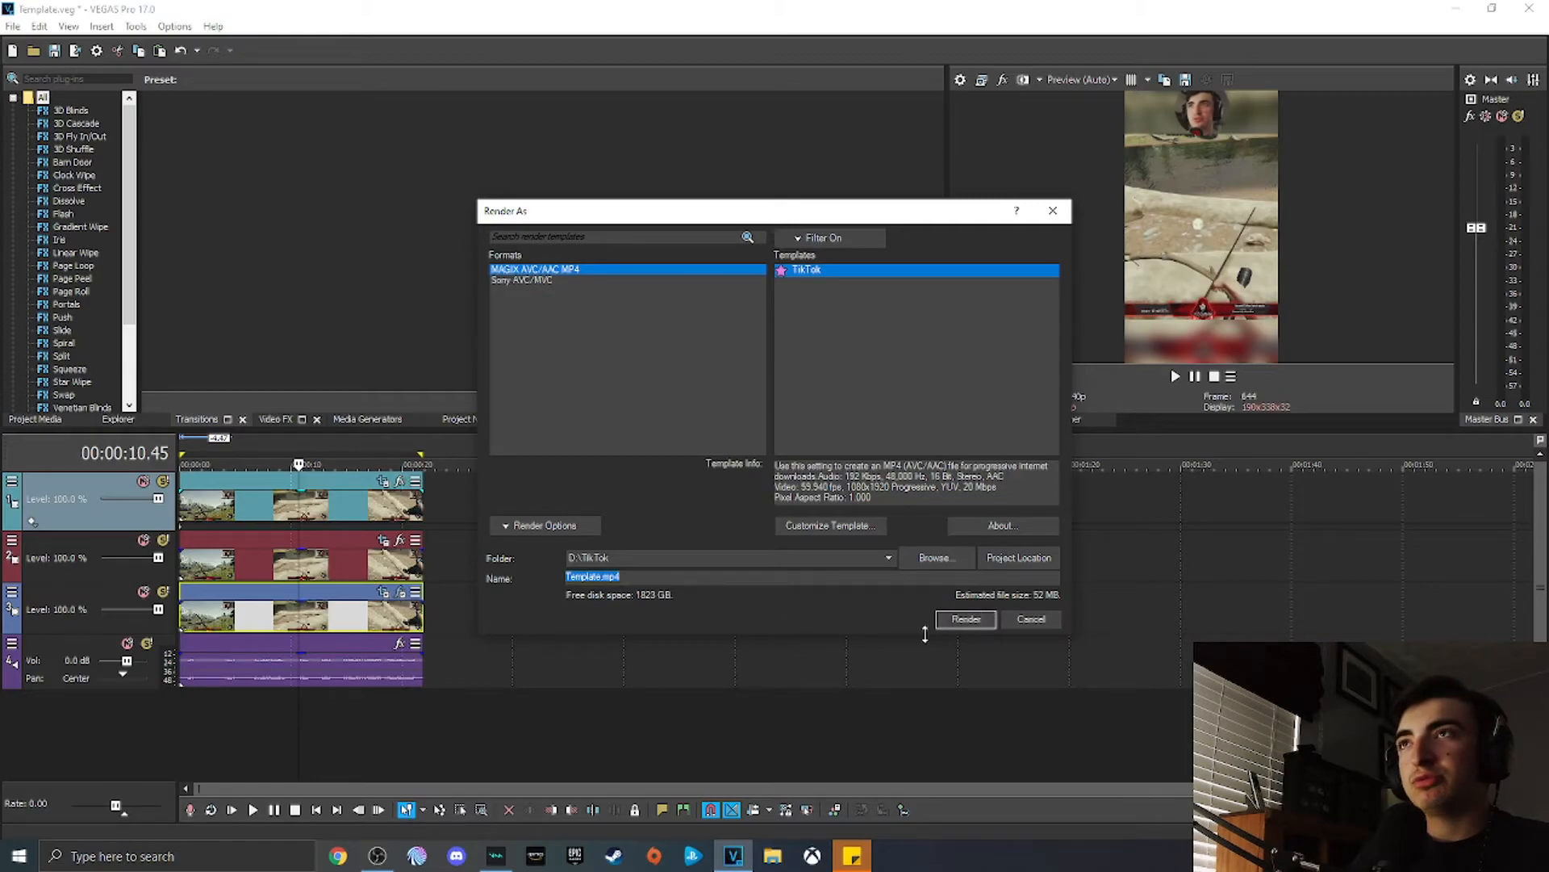
pyautogui.click(1055, 211)
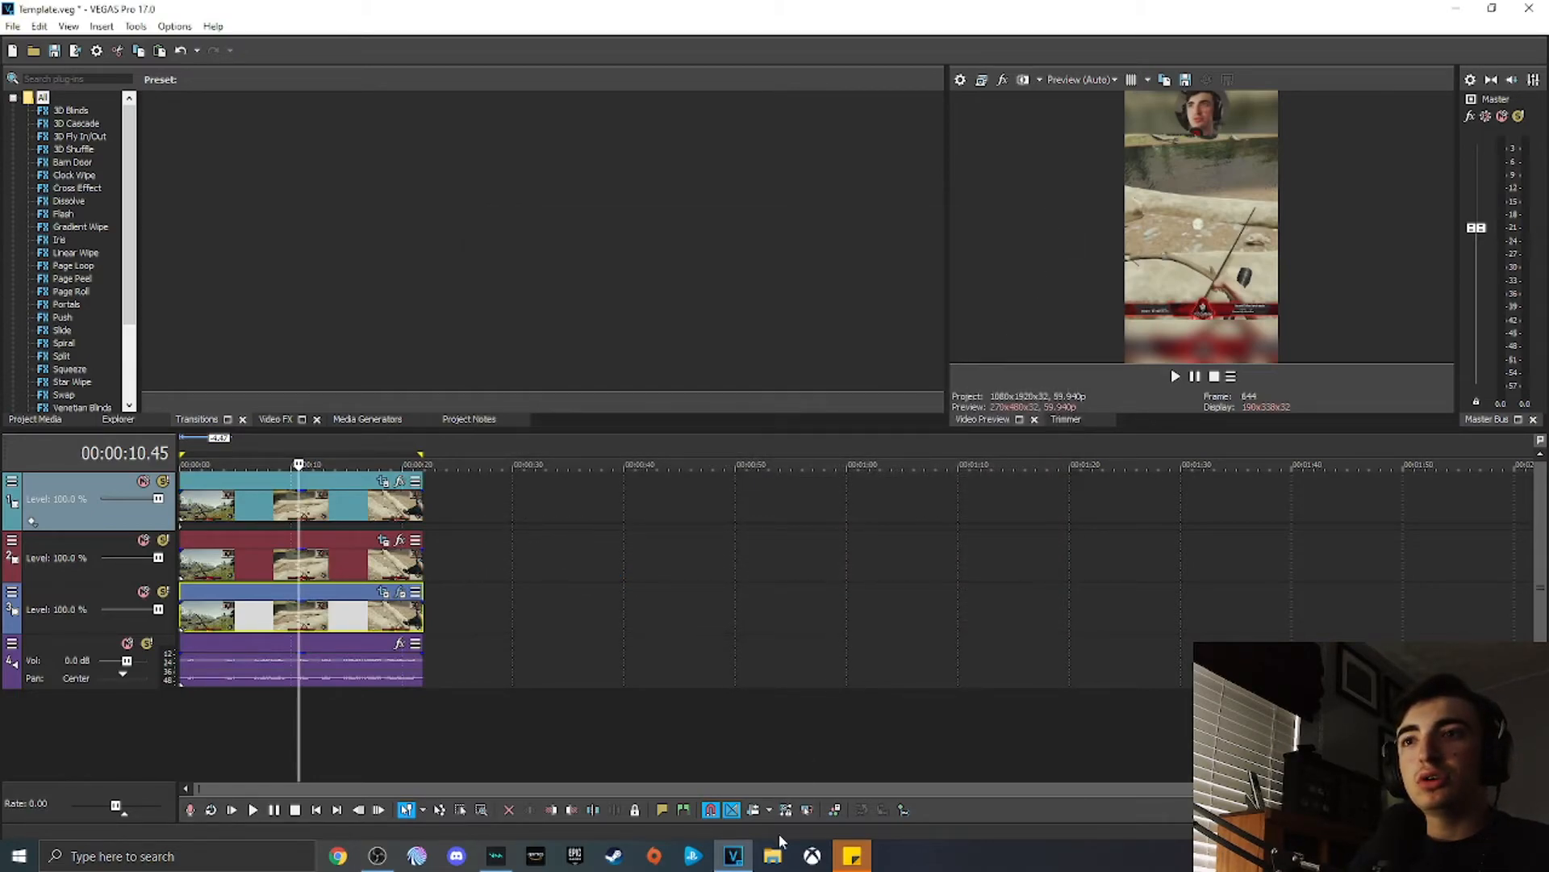
# Step: Open the TikTok folder in File Explorer and play the Log Rabbit video to review an example, then pause it
pyautogui.click(772, 856)
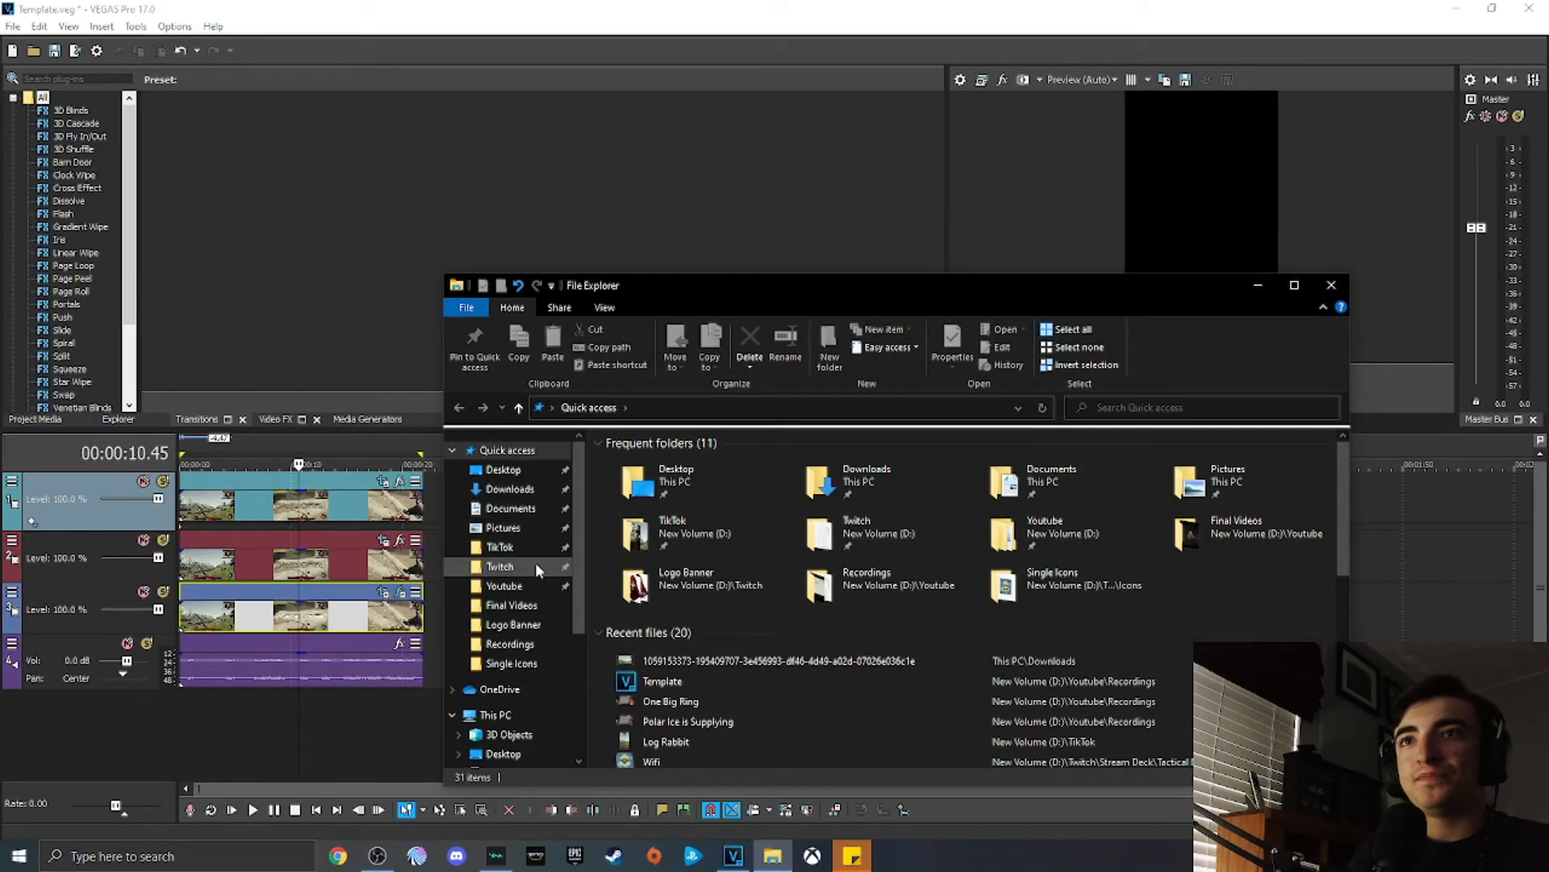
pyautogui.click(525, 549)
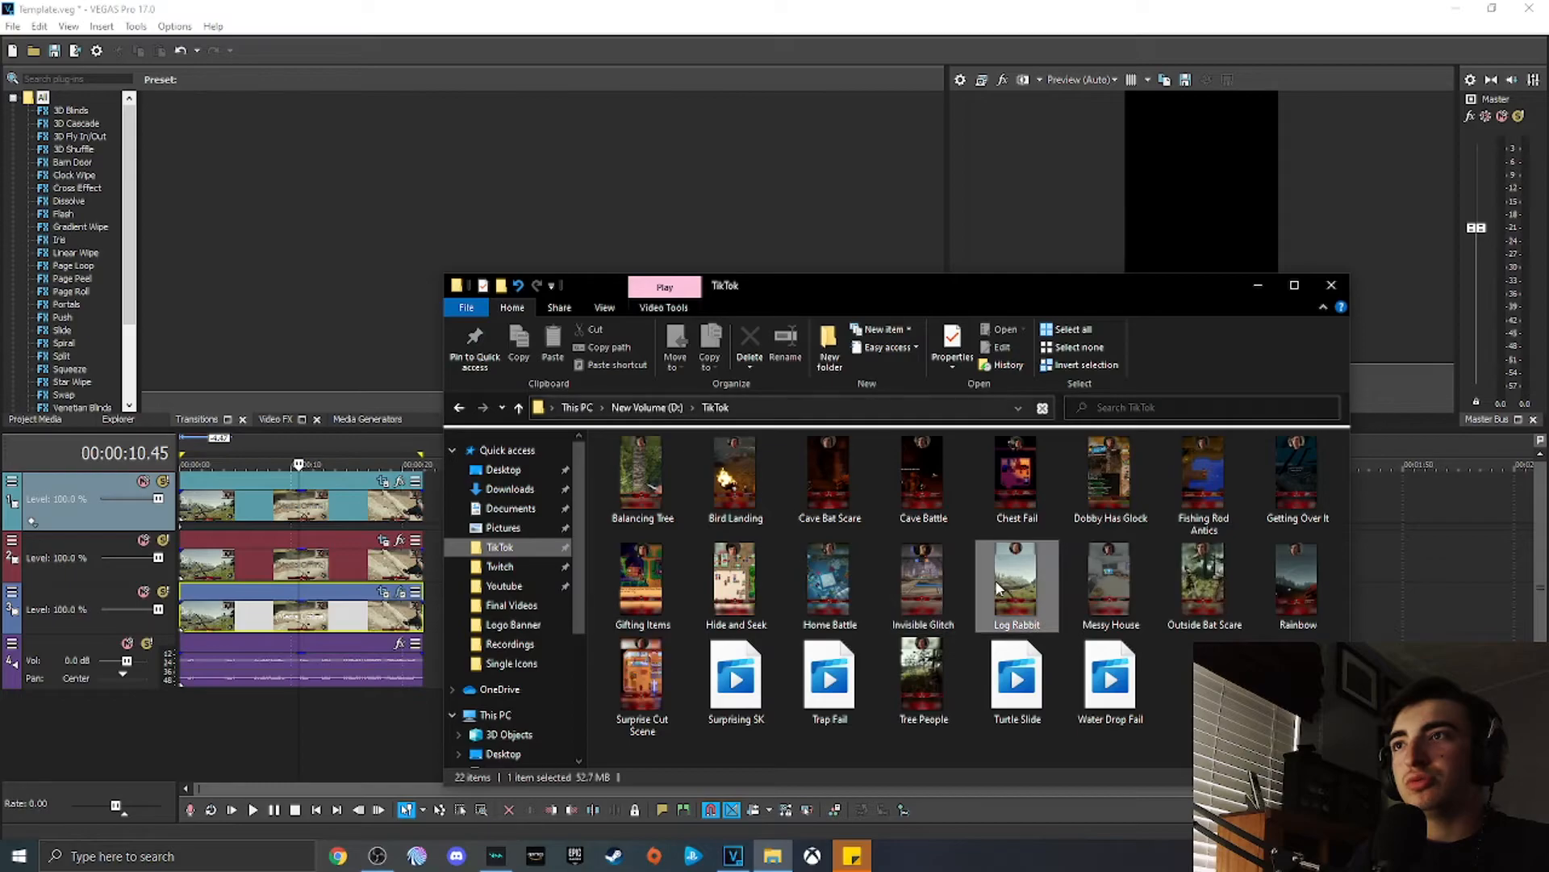
pyautogui.doubleClick(661, 597)
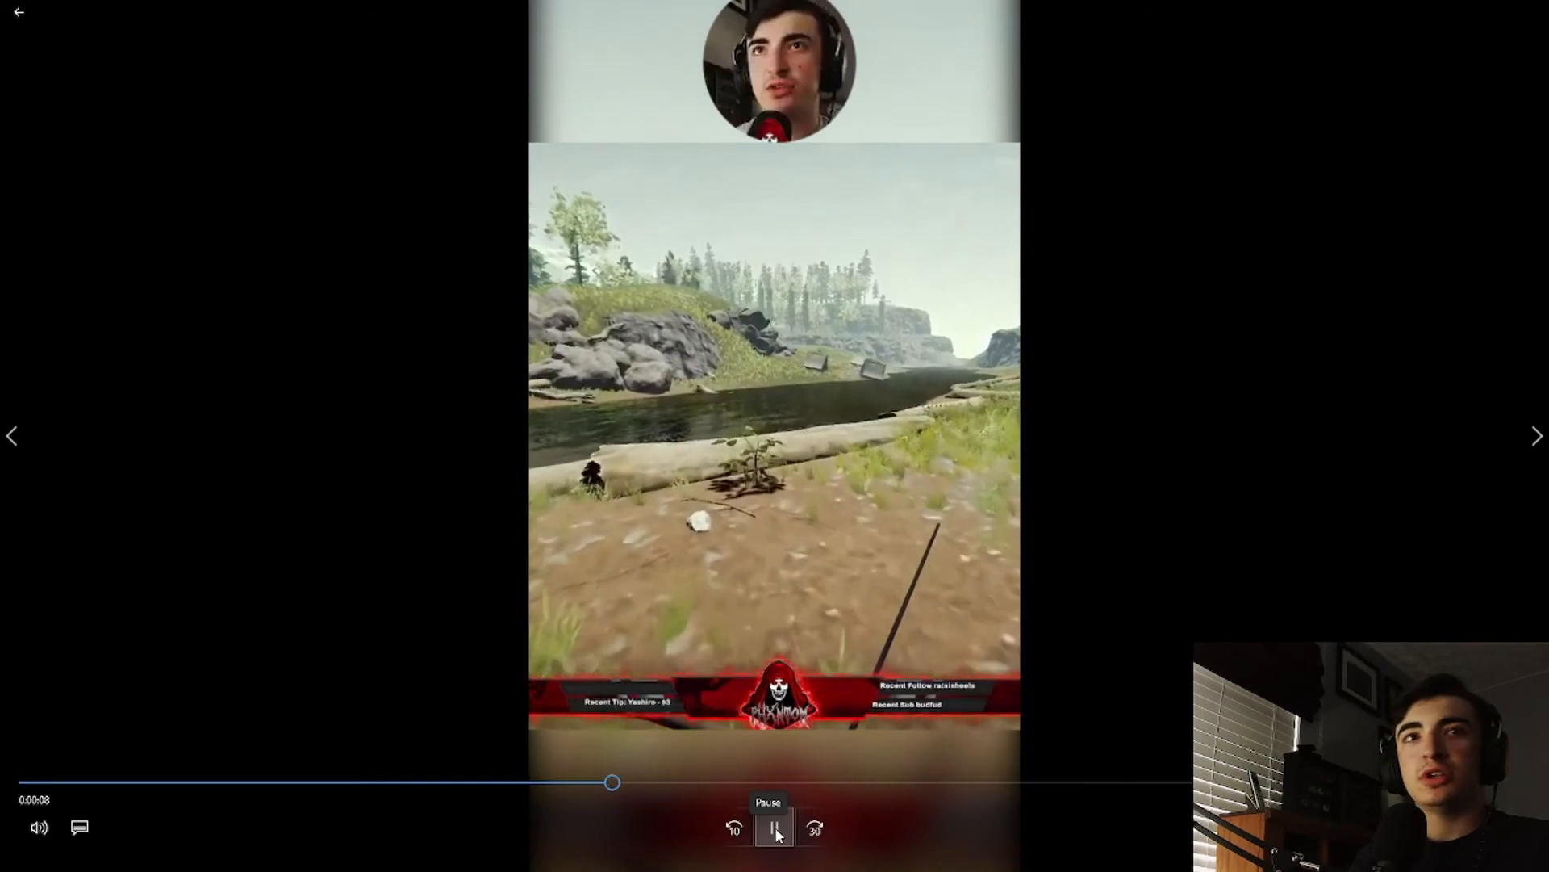
pyautogui.click(775, 827)
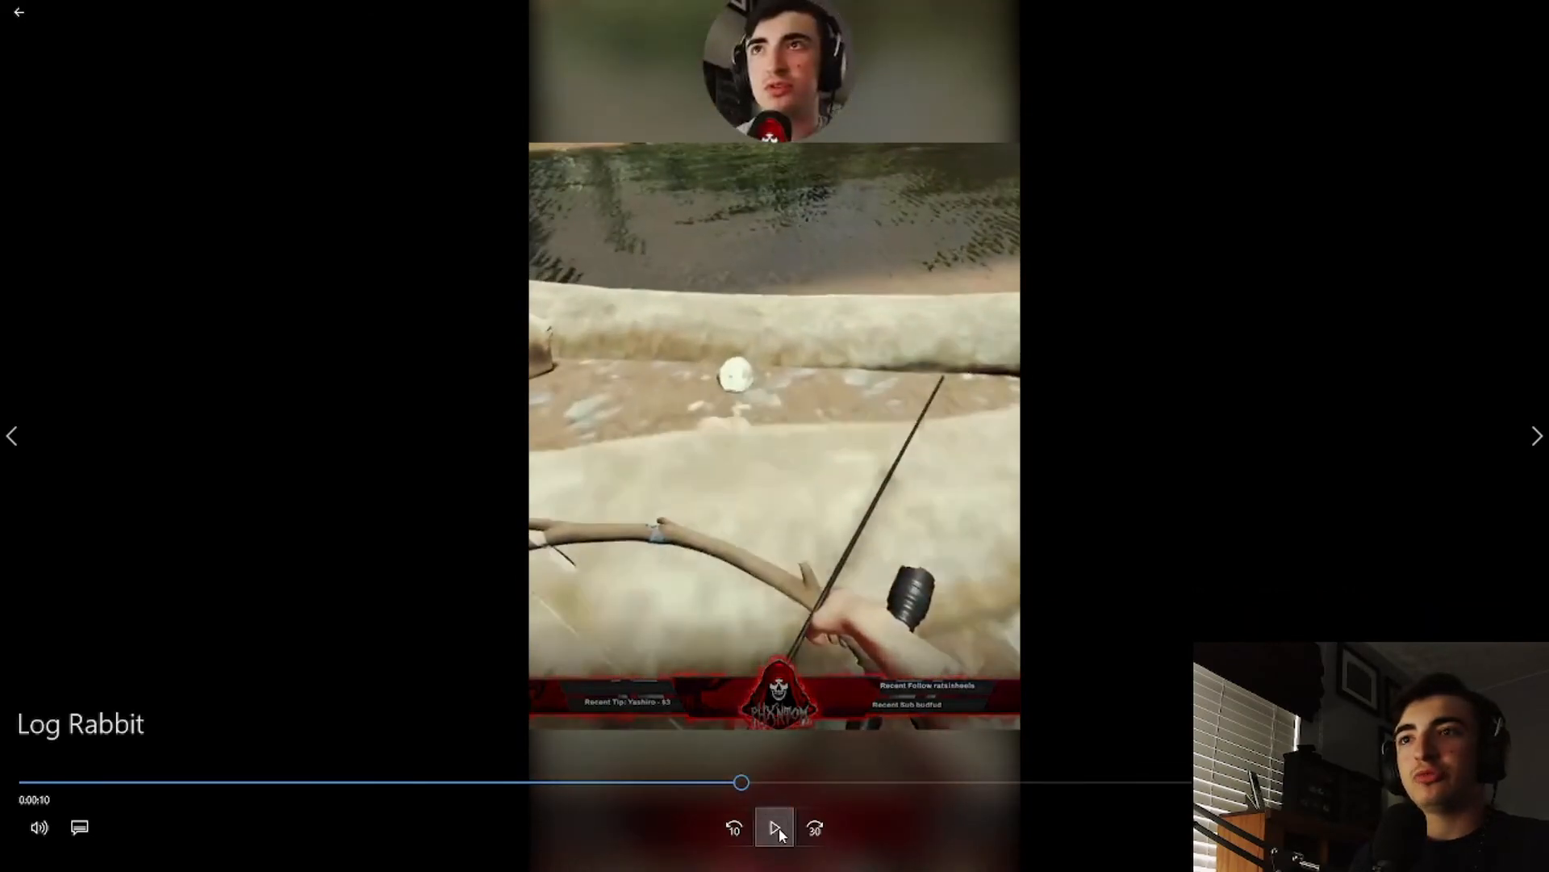